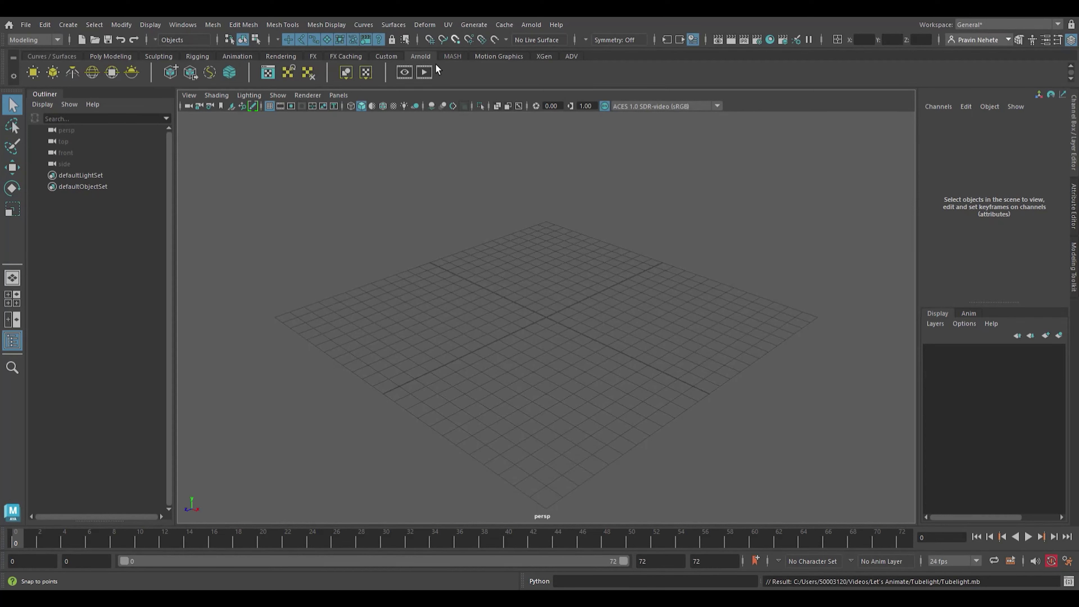
Create a tall polygon cylinder on the grid with textures shown in the viewport
{"action": "left_click", "coordinate": [393, 106]}
{"action": "left_click", "coordinate": [107, 57]}
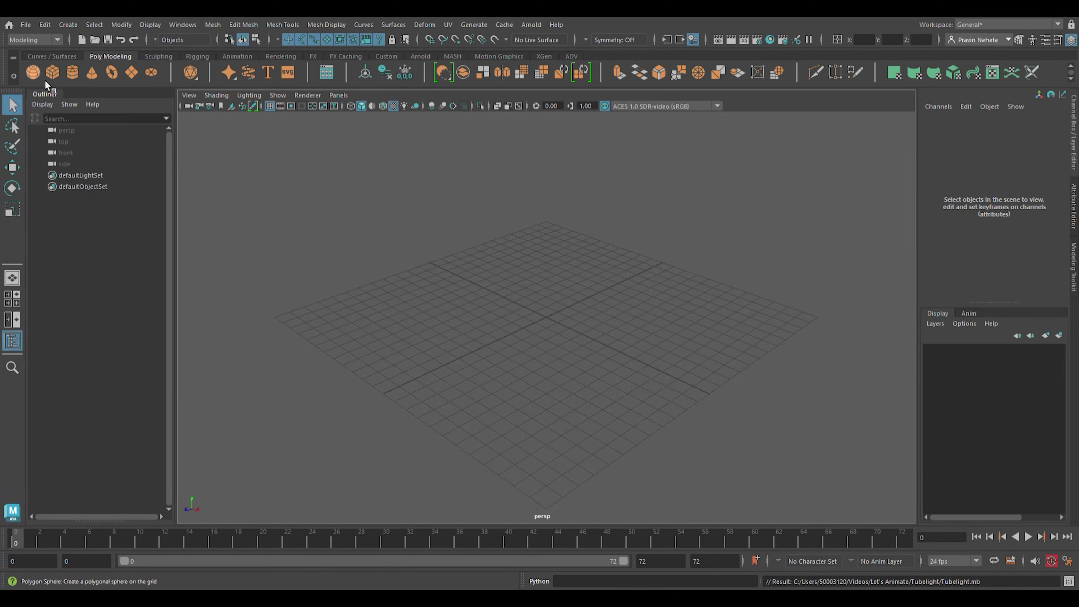
{"action": "left_click", "coordinate": [73, 73]}
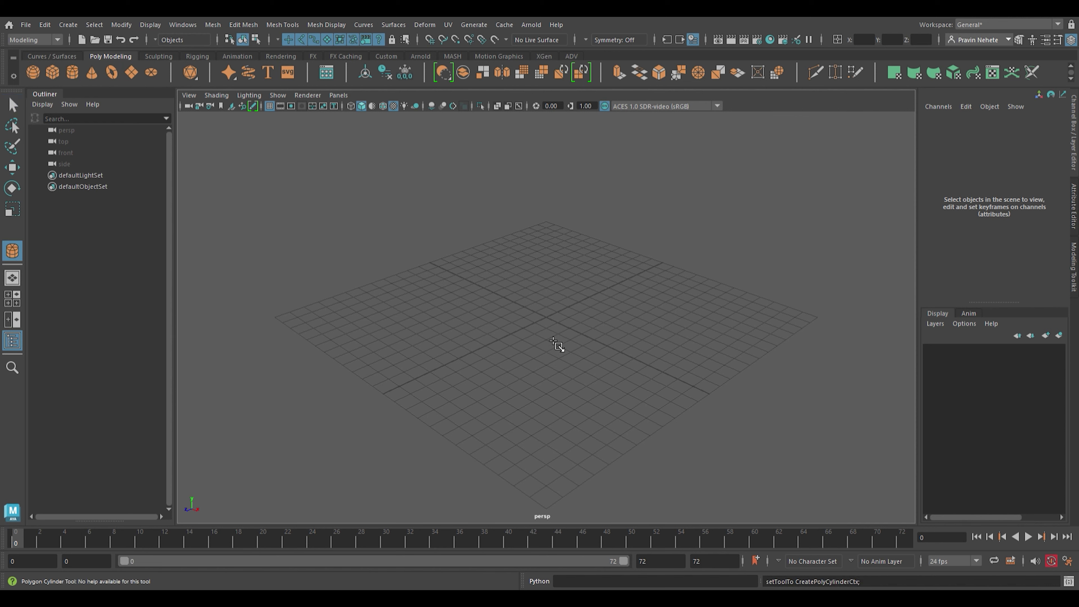
{"action": "left_click_drag", "start_coordinate": [548, 322], "coordinate": [560, 34]}
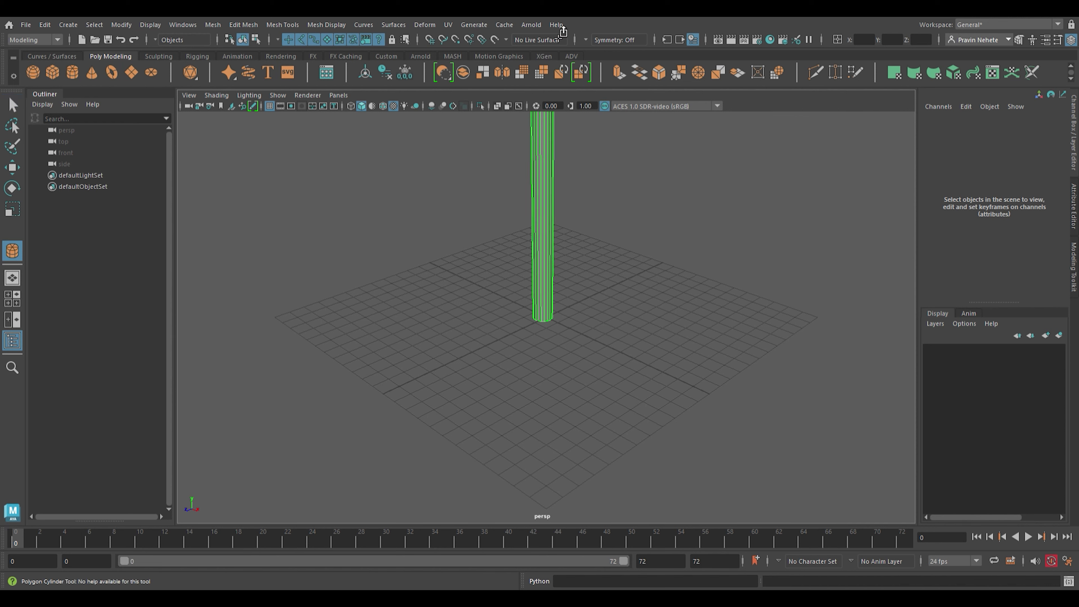
Tip the cylinder over about -90° on X and lower it onto the grid
{"action": "key", "text": "w"}
{"action": "scroll", "coordinate": [571, 239], "scroll_direction": "down", "scroll_amount": 3}
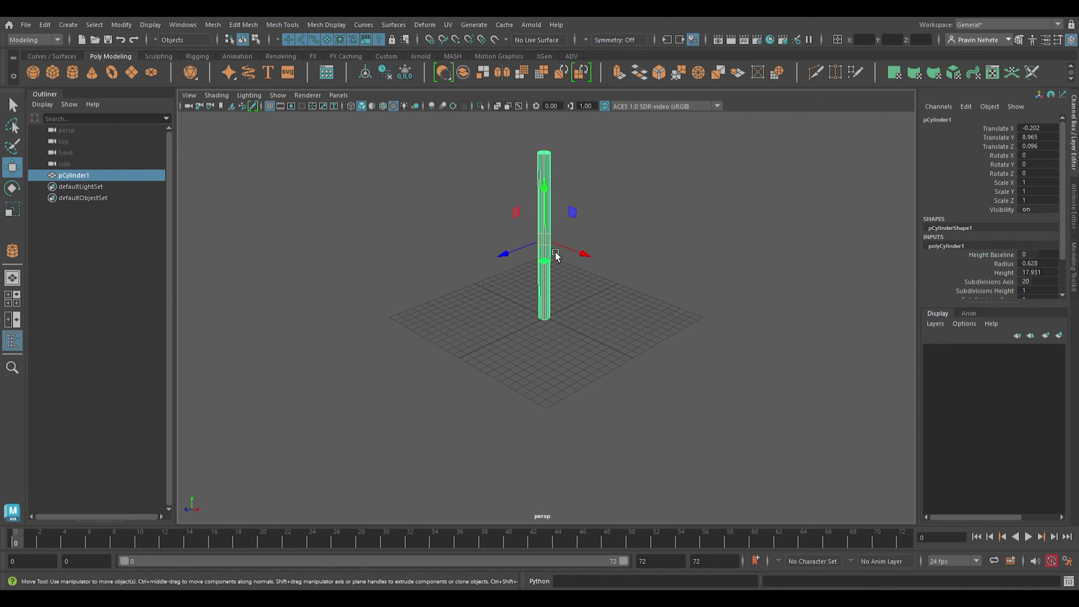
{"action": "key", "text": "e"}
{"action": "mouse_move", "coordinate": [518, 240]}
{"action": "left_mouse_down"}
{"action": "mouse_move", "coordinate": [593, 228]}
{"action": "mouse_move", "coordinate": [563, 247]}
{"action": "mouse_move", "coordinate": [593, 225]}
{"action": "mouse_move", "coordinate": [556, 274]}
{"action": "left_mouse_up"}
{"action": "key", "text": "r"}
{"action": "key", "text": "w"}
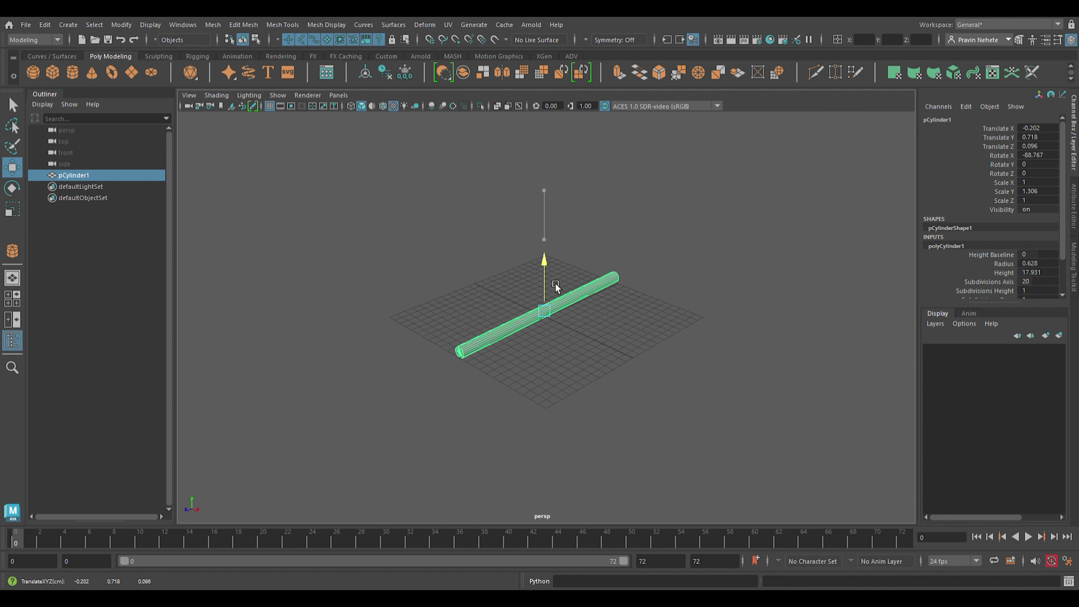
{"action": "right_click_drag", "start_coordinate": [556, 284], "coordinate": [583, 401], "text": "alt"}
Level the cylinder's rotation so it lies flat on the ground
{"action": "left_click", "coordinate": [581, 415]}
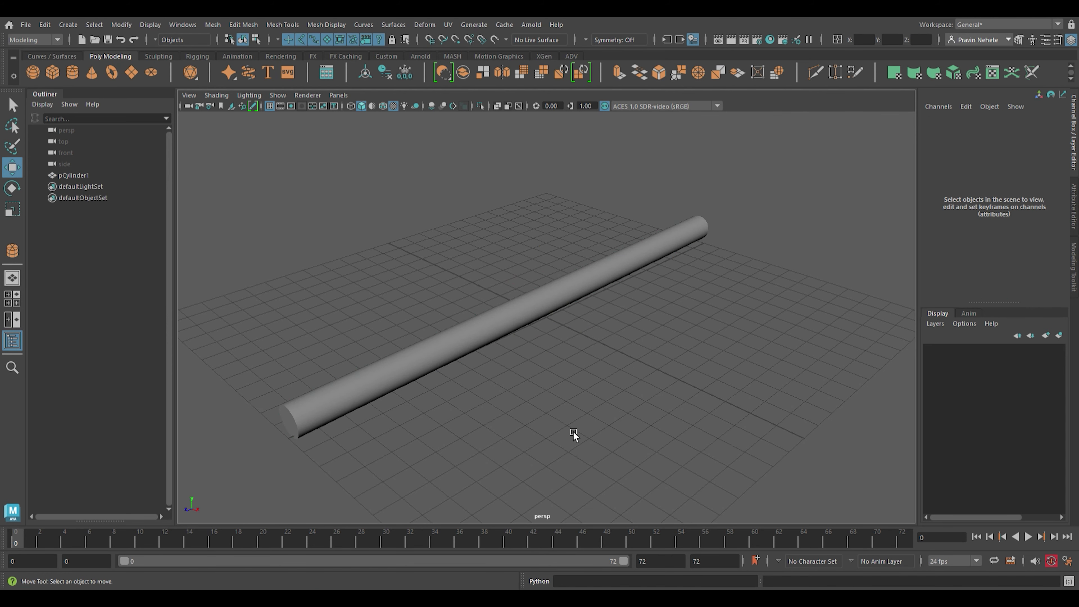
{"action": "left_click_drag", "start_coordinate": [573, 431], "coordinate": [559, 304], "text": "alt"}
{"action": "left_click", "coordinate": [558, 304]}
{"action": "key", "text": "e"}
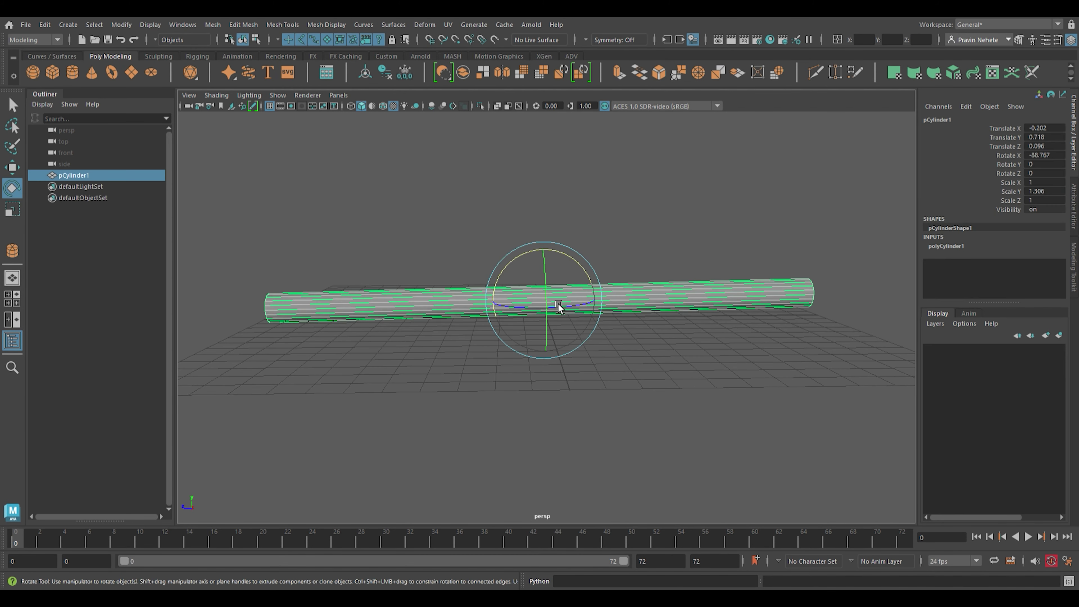
{"action": "left_click_drag", "start_coordinate": [578, 264], "coordinate": [579, 261]}
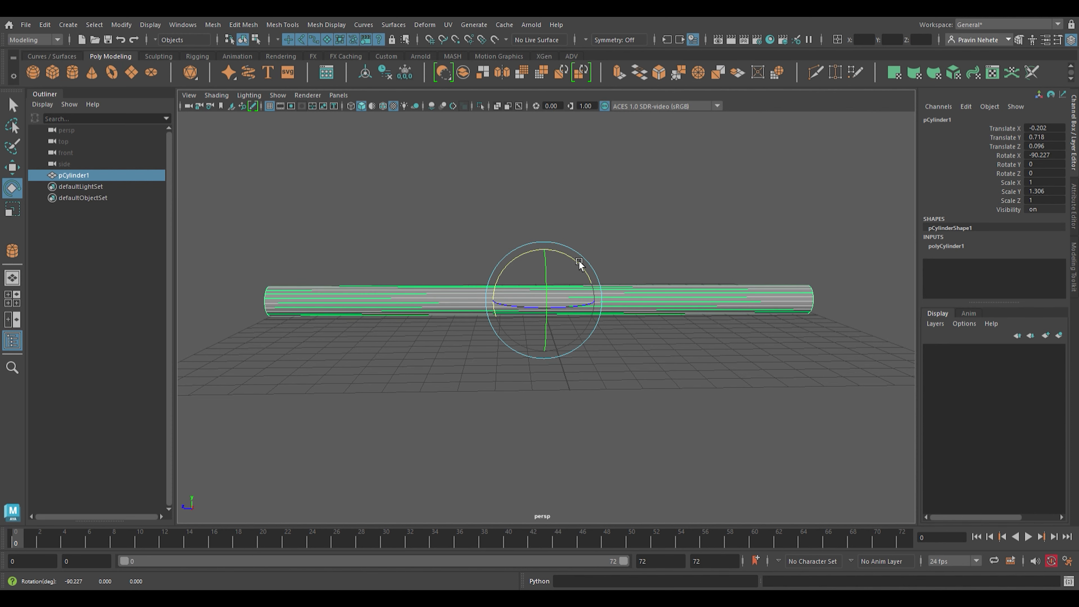
{"action": "key", "text": "w"}
{"action": "left_click", "coordinate": [577, 228]}
{"action": "mouse_move", "coordinate": [471, 368]}
{"action": "left_mouse_down", "text": "alt"}
{"action": "mouse_move", "coordinate": [562, 373]}
{"action": "mouse_move", "coordinate": [484, 299]}
{"action": "left_mouse_up", "text": "alt"}
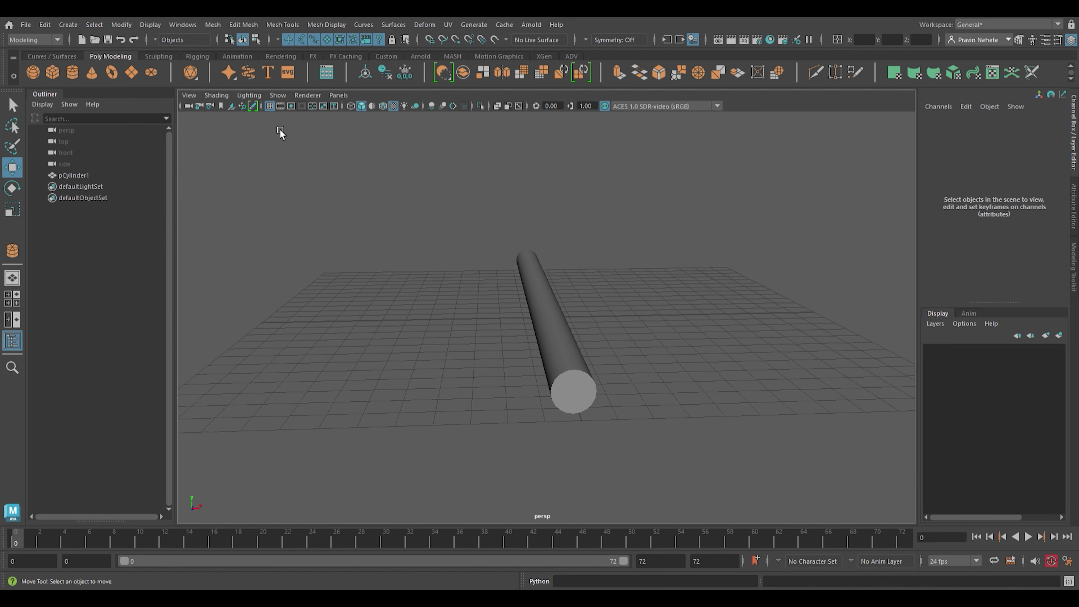
Duplicate the cylinder twice, placing the copies beside the original
{"action": "left_click", "coordinate": [571, 366]}
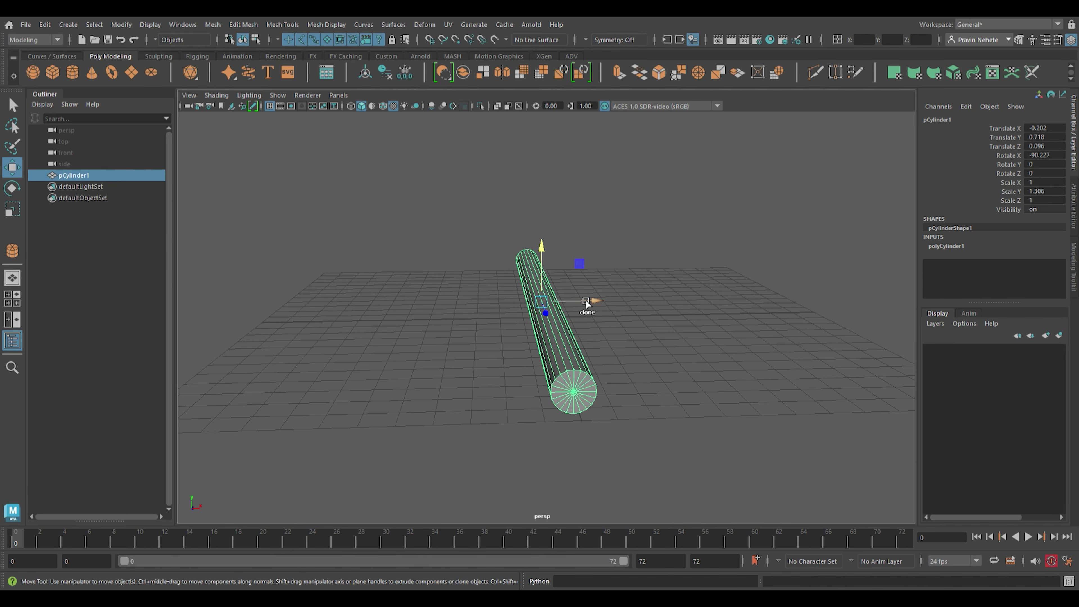
{"action": "mouse_move", "coordinate": [585, 300]}
{"action": "left_mouse_down", "text": "shift"}
{"action": "mouse_move", "coordinate": [534, 301]}
{"action": "mouse_move", "coordinate": [653, 304]}
{"action": "left_mouse_up", "text": "shift"}
{"action": "left_click", "coordinate": [503, 345]}
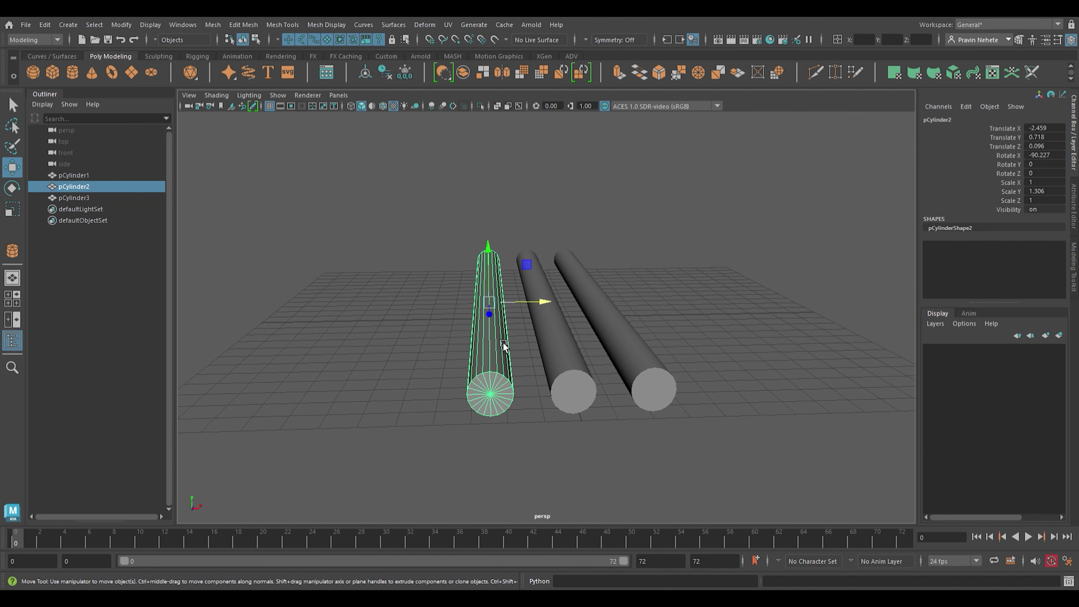
Squash pCylinder2 to Scale Y 0.007, forming a thin disk
{"action": "key", "text": "r"}
{"action": "mouse_move", "coordinate": [436, 330]}
{"action": "left_mouse_down", "text": "alt"}
{"action": "mouse_move", "coordinate": [383, 319]}
{"action": "mouse_move", "coordinate": [551, 344]}
{"action": "left_mouse_up", "text": "alt"}
{"action": "key", "text": "w"}
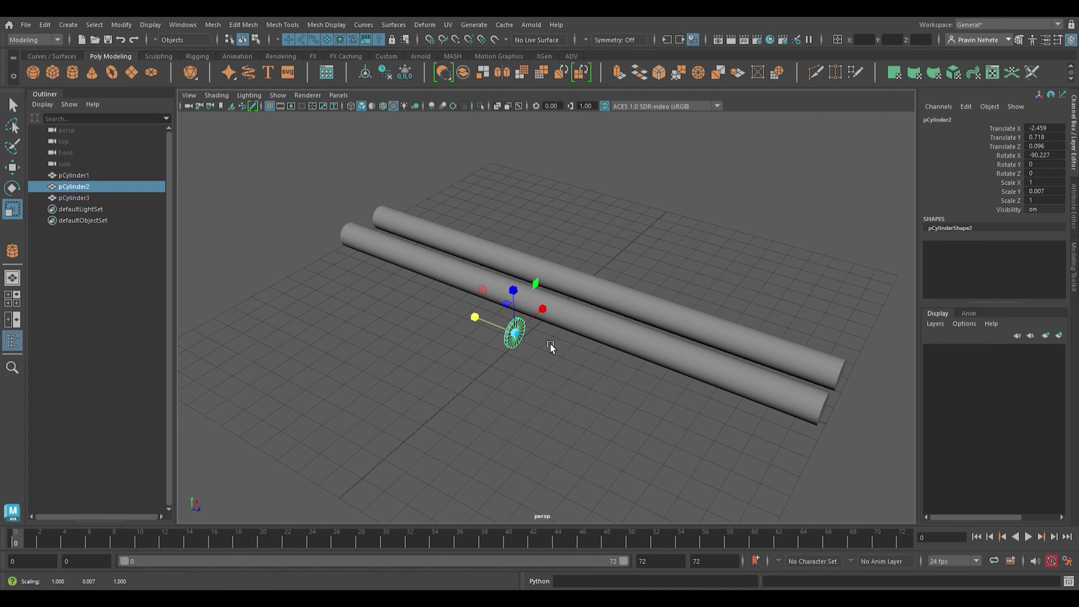
{"action": "left_click_drag", "start_coordinate": [523, 412], "coordinate": [473, 397], "text": "alt"}
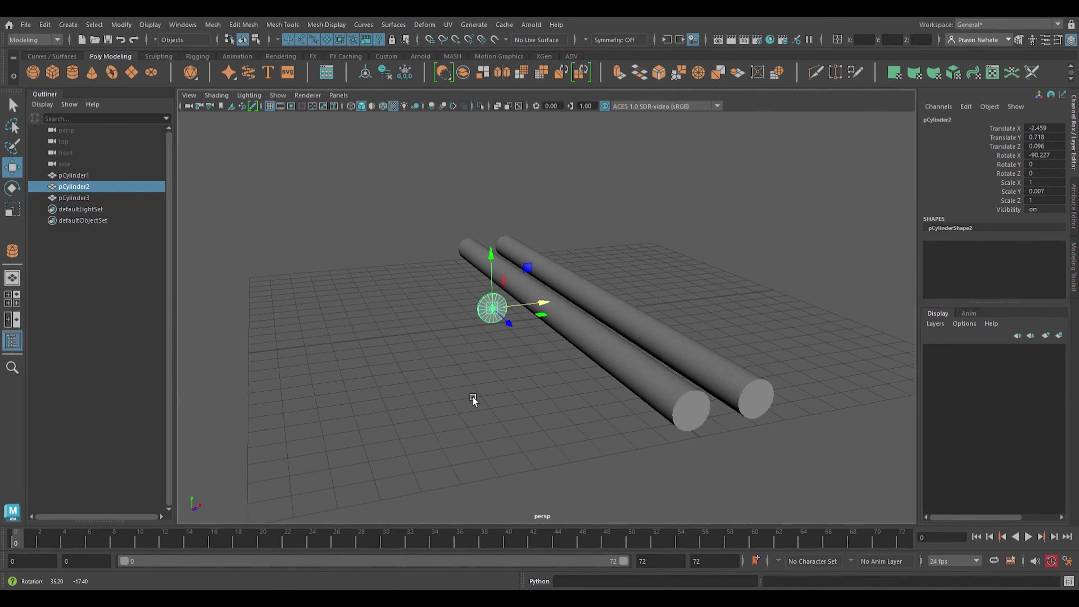
{"action": "scroll", "coordinate": [467, 377], "scroll_direction": "up", "scroll_amount": 5}
{"action": "mouse_move", "coordinate": [466, 375]}
{"action": "middle_mouse_down", "text": "alt"}
{"action": "mouse_move", "coordinate": [433, 347]}
{"action": "mouse_move", "coordinate": [511, 397]}
{"action": "middle_mouse_up", "text": "alt"}
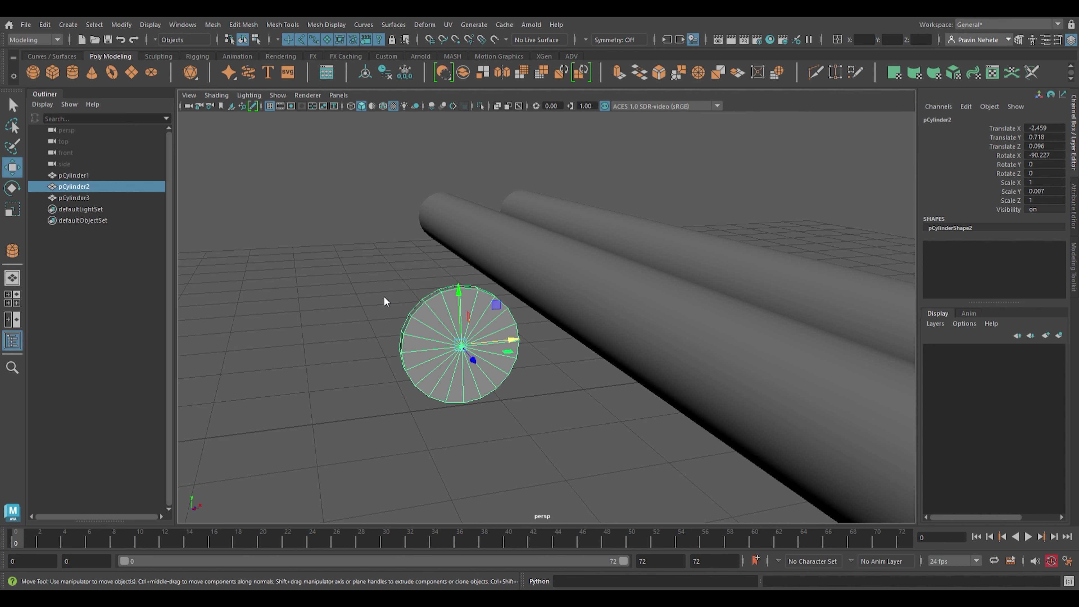
{"action": "right_click_drag", "start_coordinate": [384, 301], "coordinate": [439, 317], "text": "shift"}
Insert two edge loops near the disk's rim
{"action": "left_click", "coordinate": [451, 309]}
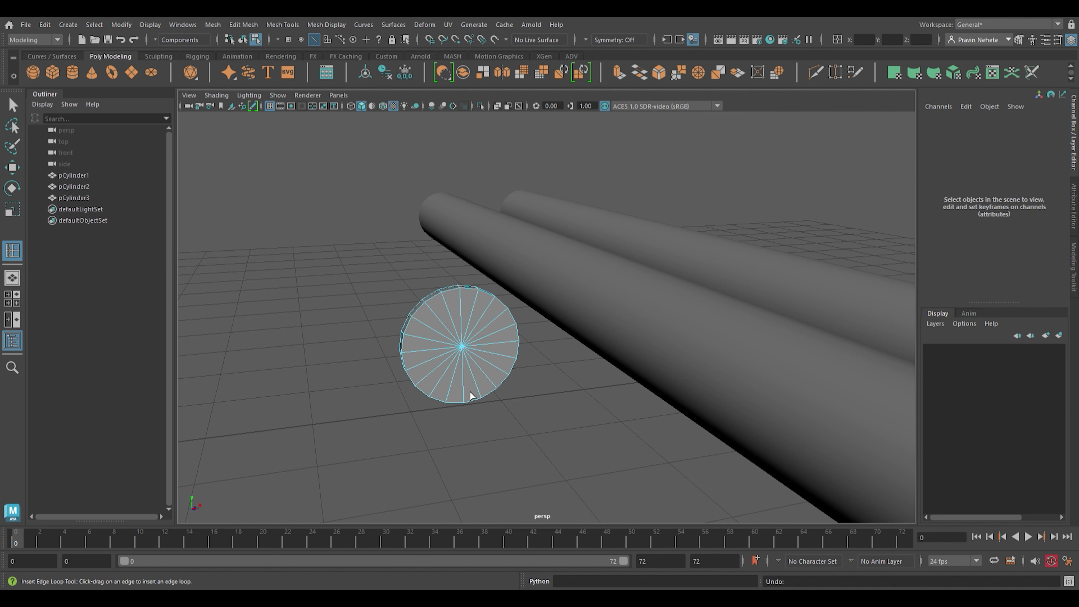
{"action": "left_click_drag", "start_coordinate": [470, 391], "coordinate": [530, 430], "text": "alt"}
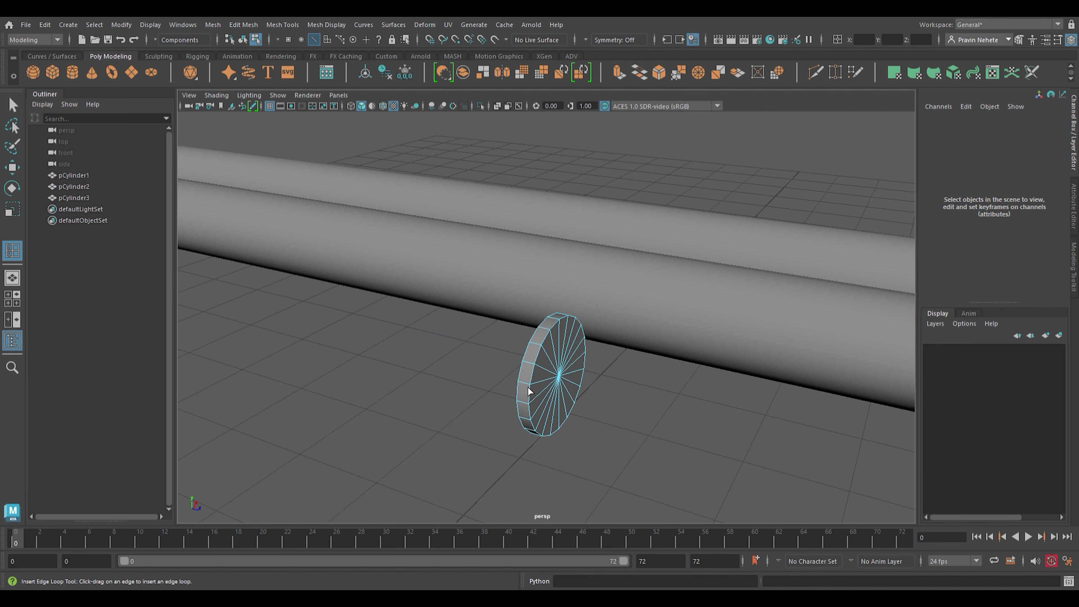
{"action": "left_click", "coordinate": [526, 390]}
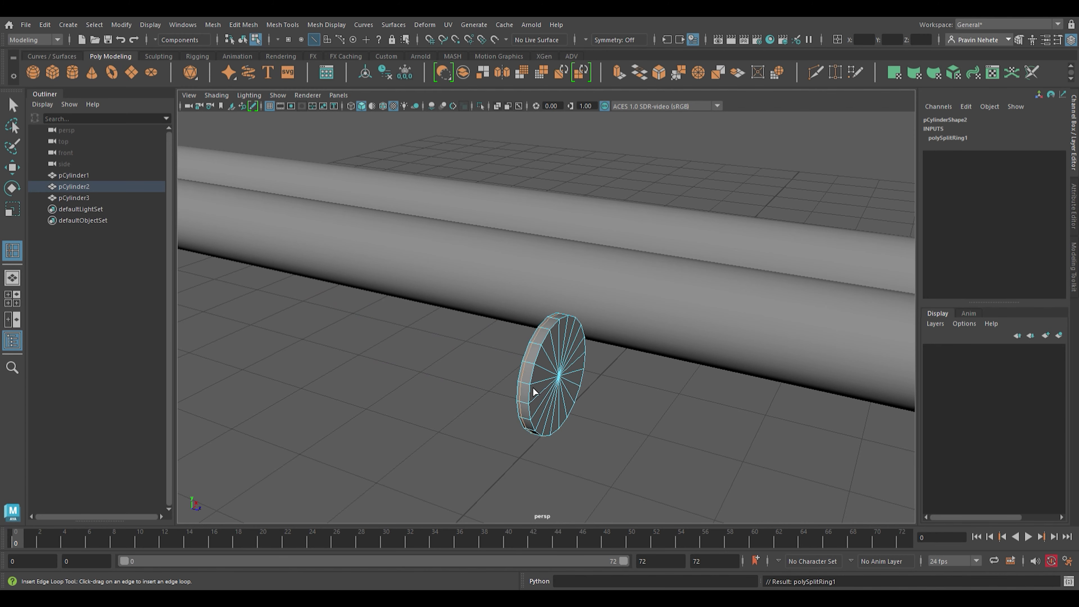
{"action": "left_click", "coordinate": [533, 409]}
Scale the rim edge loop outward to thicken the disk, previewed smoothed
{"action": "key", "text": "w"}
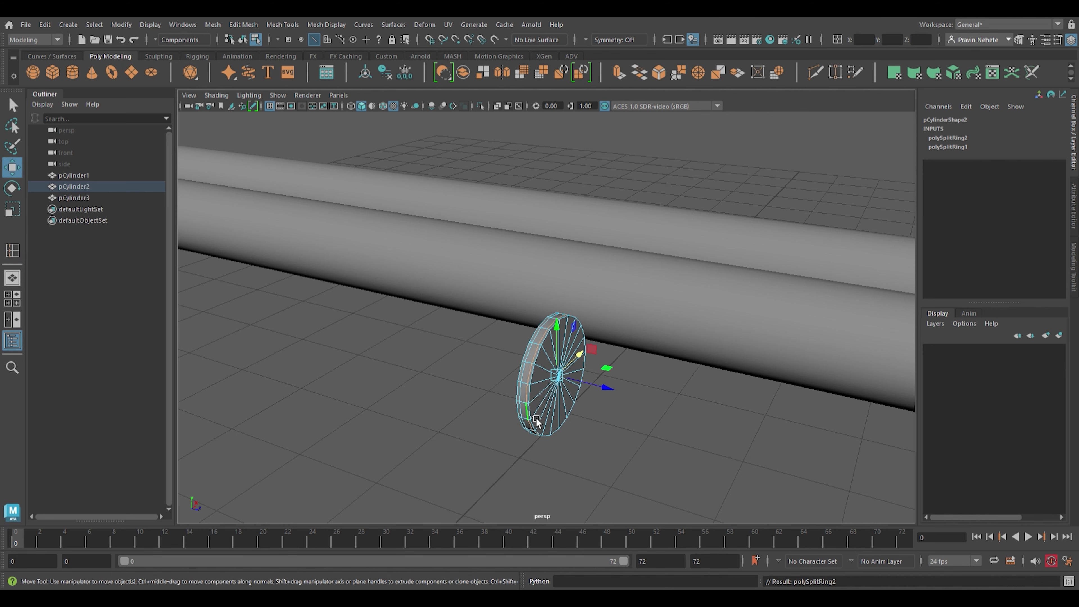
{"action": "scroll", "coordinate": [536, 416], "scroll_direction": "up", "scroll_amount": 2}
{"action": "double_click", "coordinate": [527, 378], "text": "shift"}
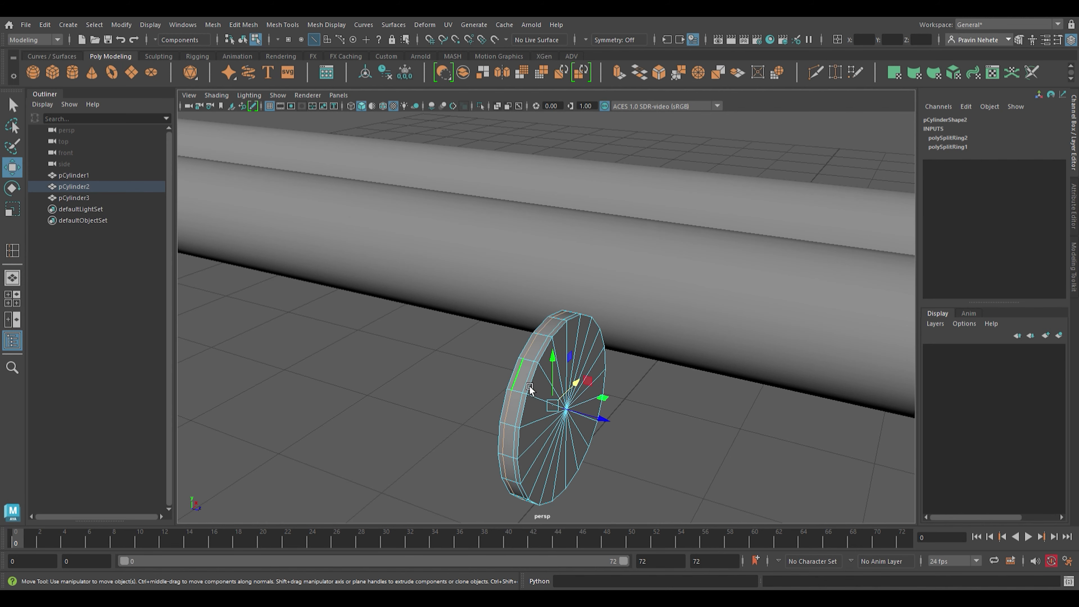
{"action": "key", "text": "r"}
{"action": "left_click_drag", "start_coordinate": [553, 410], "coordinate": [530, 403]}
{"action": "key", "text": "3"}
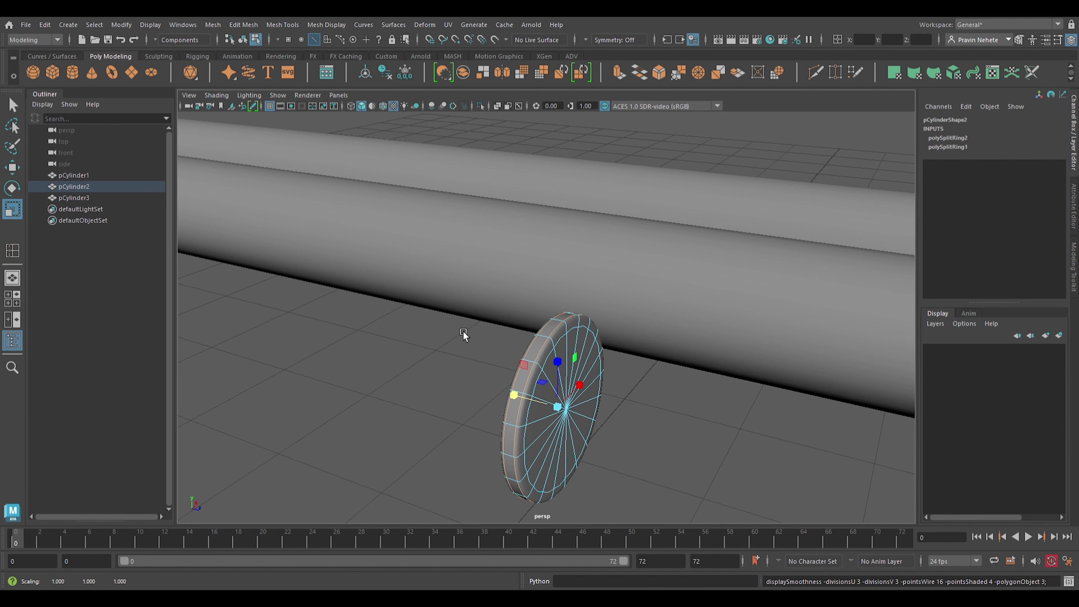
Frame the disk, return to object mode and deselect everything
{"action": "left_click_drag", "start_coordinate": [461, 430], "coordinate": [615, 377], "text": "alt"}
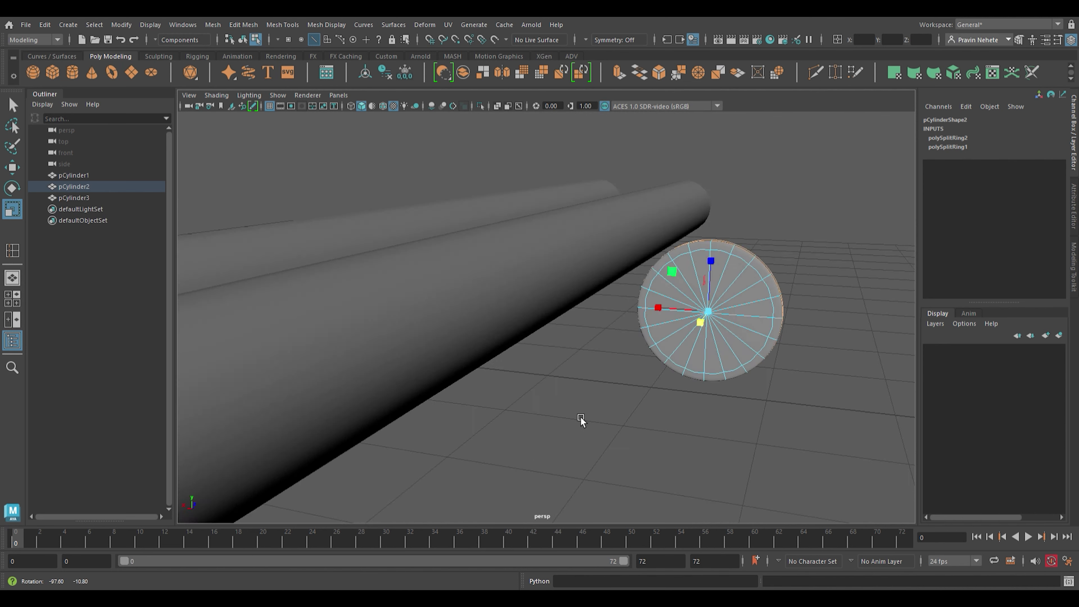
{"action": "scroll", "coordinate": [615, 378], "scroll_direction": "up", "scroll_amount": 3}
{"action": "key", "text": "f"}
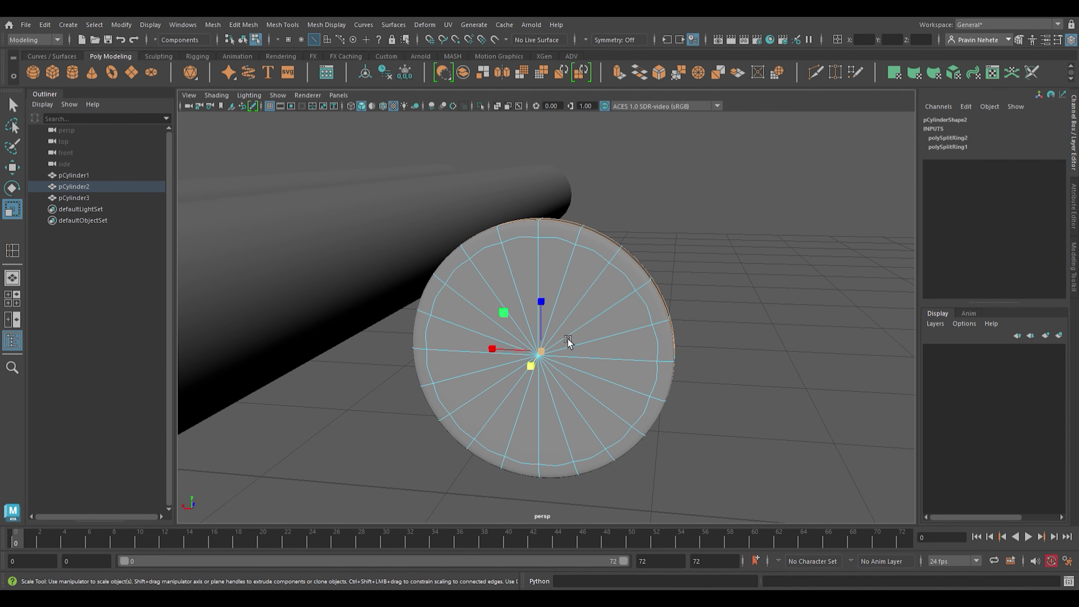
{"action": "key", "text": "w"}
{"action": "key", "text": "F8"}
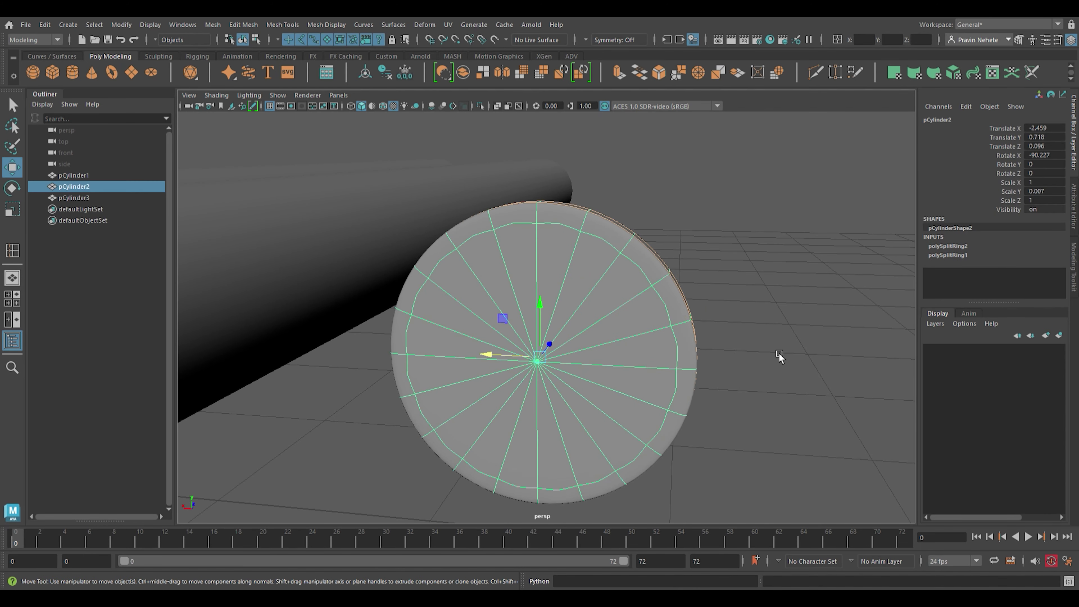
{"action": "left_click", "coordinate": [773, 434]}
{"action": "left_click_drag", "start_coordinate": [773, 434], "coordinate": [657, 433], "text": "alt"}
{"action": "scroll", "coordinate": [658, 433], "scroll_direction": "down", "scroll_amount": 5}
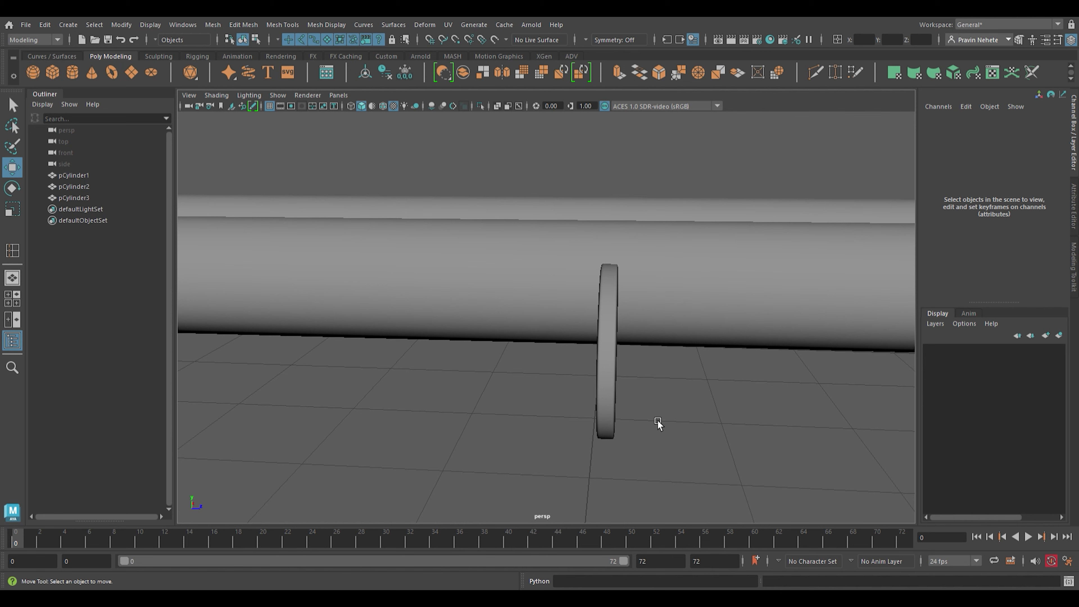
Delete the extra third cylinder
{"action": "left_click", "coordinate": [683, 211]}
{"action": "key", "text": "Delete"}
{"action": "scroll", "coordinate": [682, 209], "scroll_direction": "down", "scroll_amount": 3}
{"action": "scroll", "coordinate": [628, 330], "scroll_direction": "down", "scroll_amount": 2}
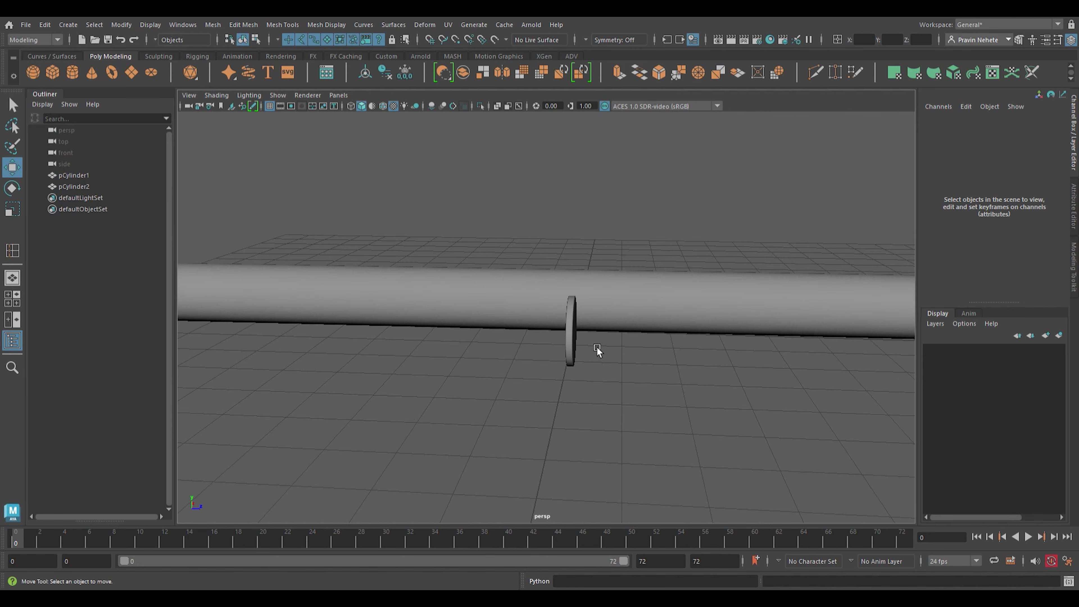
Slide the disk to the tube's end and shrink it slightly to fit
{"action": "left_click", "coordinate": [574, 342]}
{"action": "scroll", "coordinate": [559, 381], "scroll_direction": "down", "scroll_amount": 2}
{"action": "left_click_drag", "start_coordinate": [488, 397], "coordinate": [607, 414], "text": "alt"}
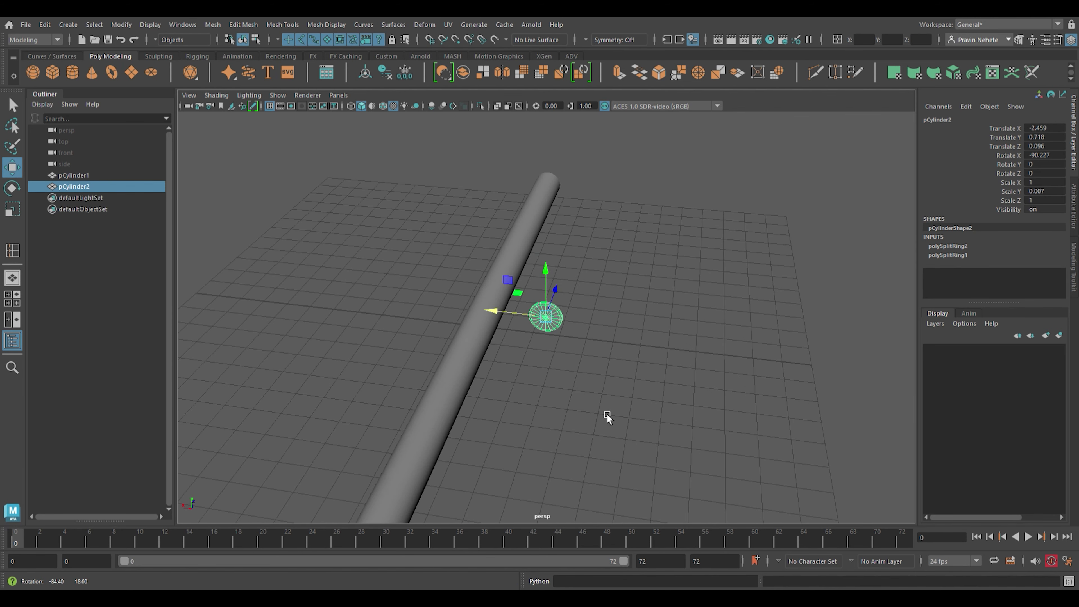
{"action": "mouse_move", "coordinate": [567, 296]}
{"action": "left_mouse_down"}
{"action": "mouse_move", "coordinate": [488, 497]}
{"action": "mouse_move", "coordinate": [671, 259]}
{"action": "mouse_move", "coordinate": [626, 260]}
{"action": "mouse_move", "coordinate": [636, 294]}
{"action": "mouse_move", "coordinate": [505, 315]}
{"action": "mouse_move", "coordinate": [540, 369]}
{"action": "mouse_move", "coordinate": [472, 357]}
{"action": "mouse_move", "coordinate": [378, 306]}
{"action": "mouse_move", "coordinate": [520, 464]}
{"action": "mouse_move", "coordinate": [527, 388]}
{"action": "mouse_move", "coordinate": [508, 386]}
{"action": "mouse_move", "coordinate": [489, 349]}
{"action": "left_mouse_up"}
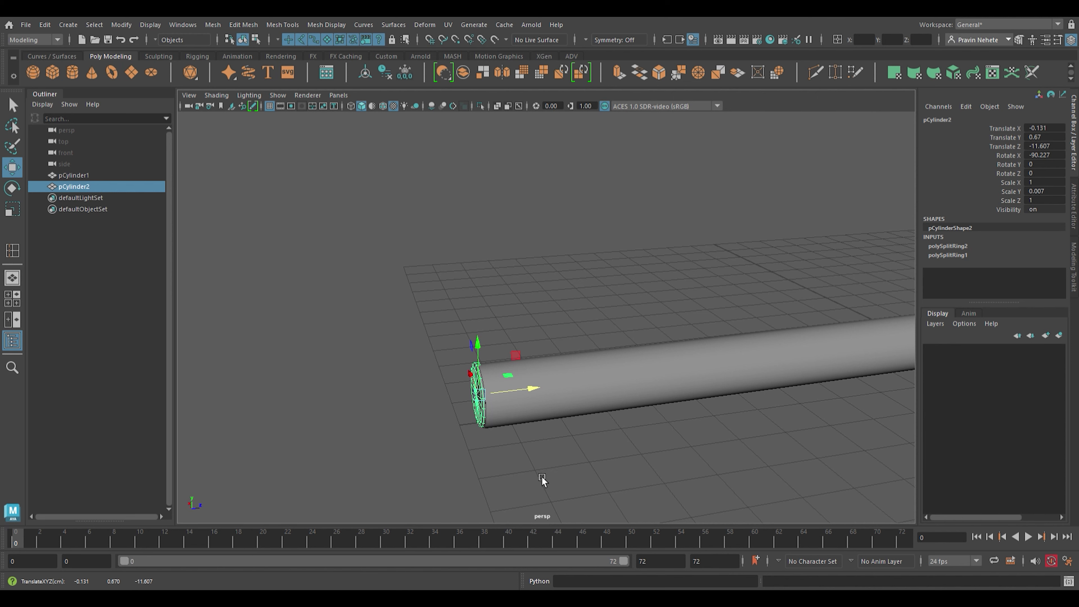
{"action": "key", "text": "r"}
{"action": "left_click_drag", "start_coordinate": [479, 395], "coordinate": [488, 405]}
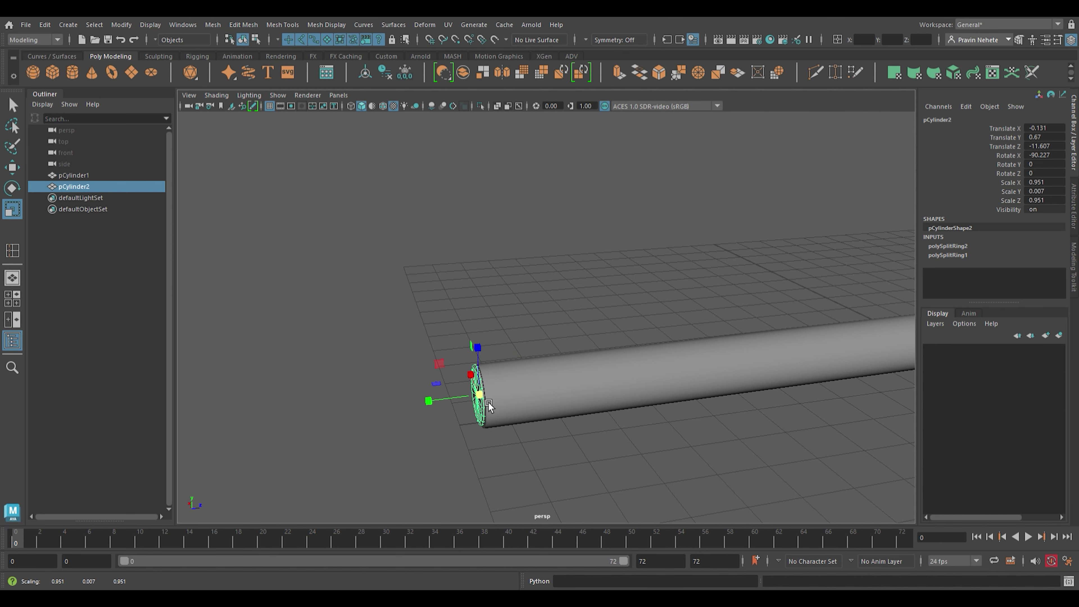
Nudge the disk flush against the tube end at X -0.202, Z -11.619
{"action": "key", "text": "w"}
{"action": "left_click", "coordinate": [561, 471]}
{"action": "mouse_move", "coordinate": [561, 471]}
{"action": "left_mouse_down", "text": "alt"}
{"action": "mouse_move", "coordinate": [642, 384]}
{"action": "mouse_move", "coordinate": [518, 366]}
{"action": "mouse_move", "coordinate": [473, 394]}
{"action": "mouse_move", "coordinate": [456, 387]}
{"action": "mouse_move", "coordinate": [496, 373]}
{"action": "left_mouse_up", "text": "alt"}
{"action": "left_click", "coordinate": [473, 394]}
{"action": "mouse_move", "coordinate": [621, 433]}
{"action": "left_mouse_down", "text": "alt"}
{"action": "mouse_move", "coordinate": [500, 436]}
{"action": "mouse_move", "coordinate": [621, 429]}
{"action": "mouse_move", "coordinate": [508, 377]}
{"action": "left_mouse_up", "text": "alt"}
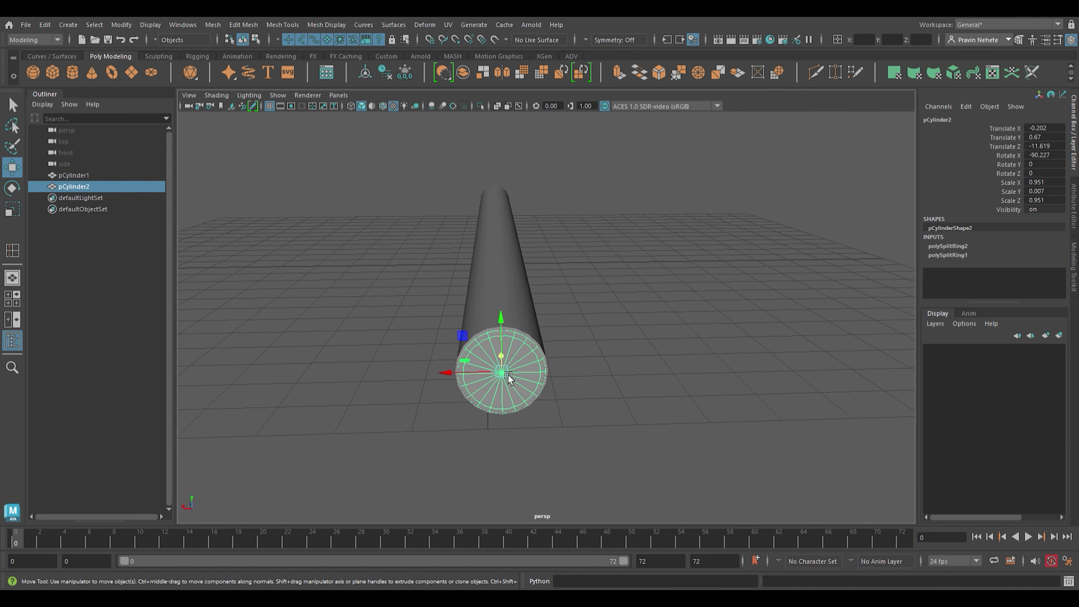
{"action": "left_click", "coordinate": [327, 257]}
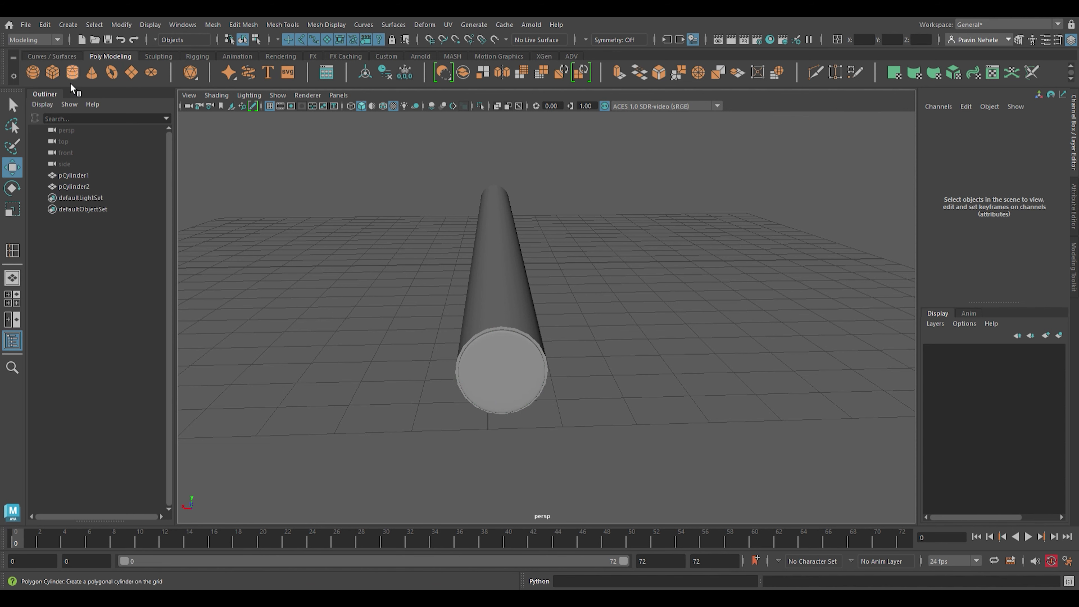
Create a flat polygon box beside the tube, displayed unsmoothed
{"action": "left_click", "coordinate": [53, 72]}
{"action": "mouse_move", "coordinate": [597, 357]}
{"action": "left_mouse_down", "text": "alt"}
{"action": "mouse_move", "coordinate": [596, 343]}
{"action": "mouse_move", "coordinate": [681, 341]}
{"action": "mouse_move", "coordinate": [645, 412]}
{"action": "left_mouse_up", "text": "alt"}
{"action": "key", "text": "1"}
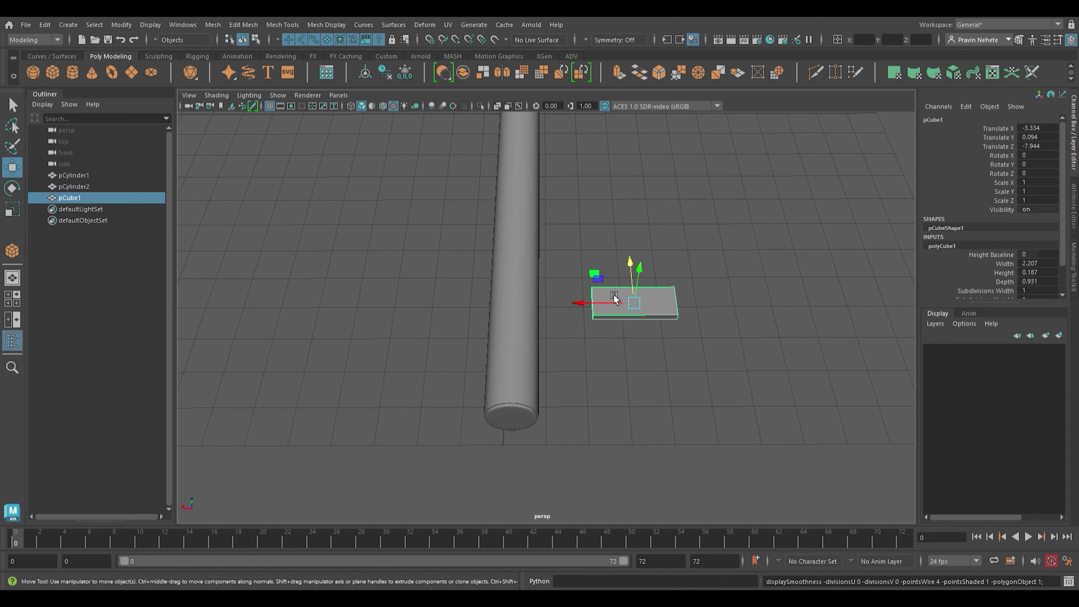
Insert edge loops near the box's left and right ends, along its length and front edge
{"action": "right_click_drag", "start_coordinate": [599, 290], "coordinate": [601, 303], "text": "shift"}
{"action": "scroll", "coordinate": [628, 324], "scroll_direction": "up", "scroll_amount": 2}
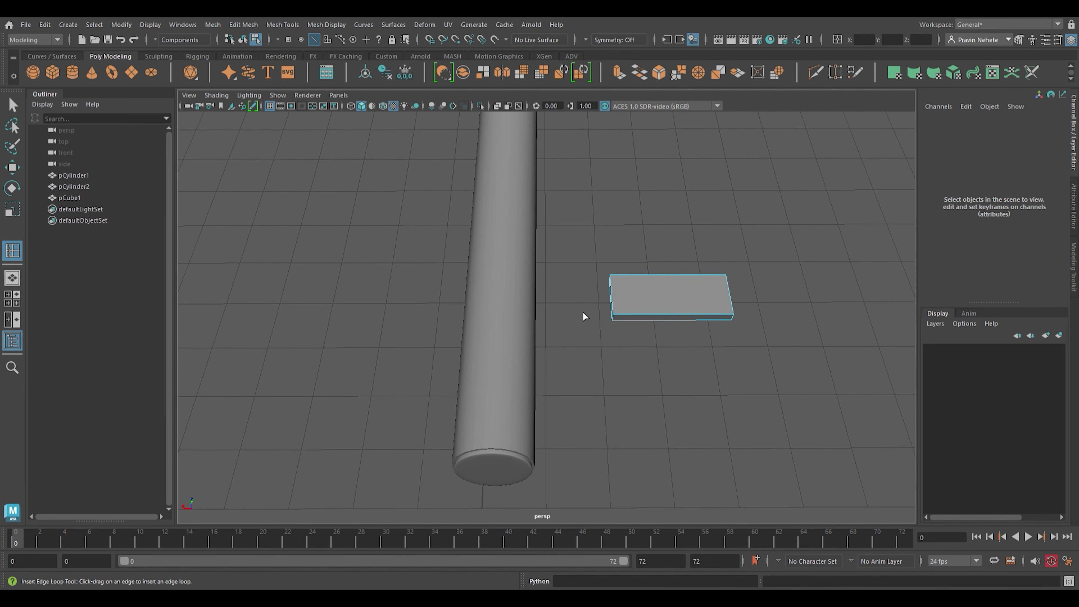
{"action": "middle_click_drag", "start_coordinate": [583, 312], "coordinate": [488, 422], "text": "alt"}
{"action": "scroll", "coordinate": [532, 439], "scroll_direction": "up", "scroll_amount": 2}
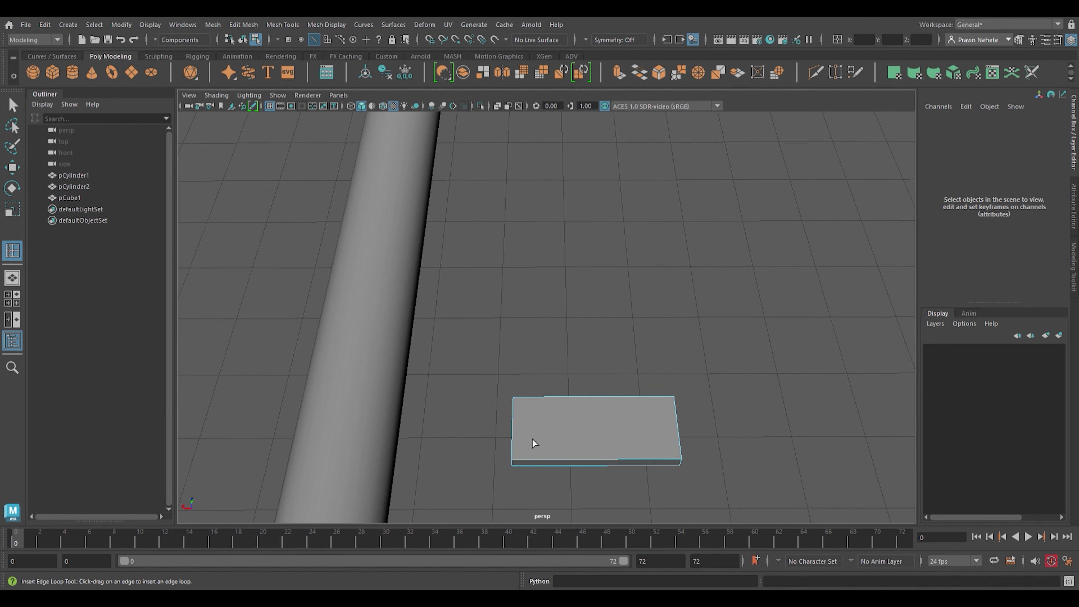
{"action": "left_click", "coordinate": [526, 466]}
{"action": "left_click", "coordinate": [680, 463]}
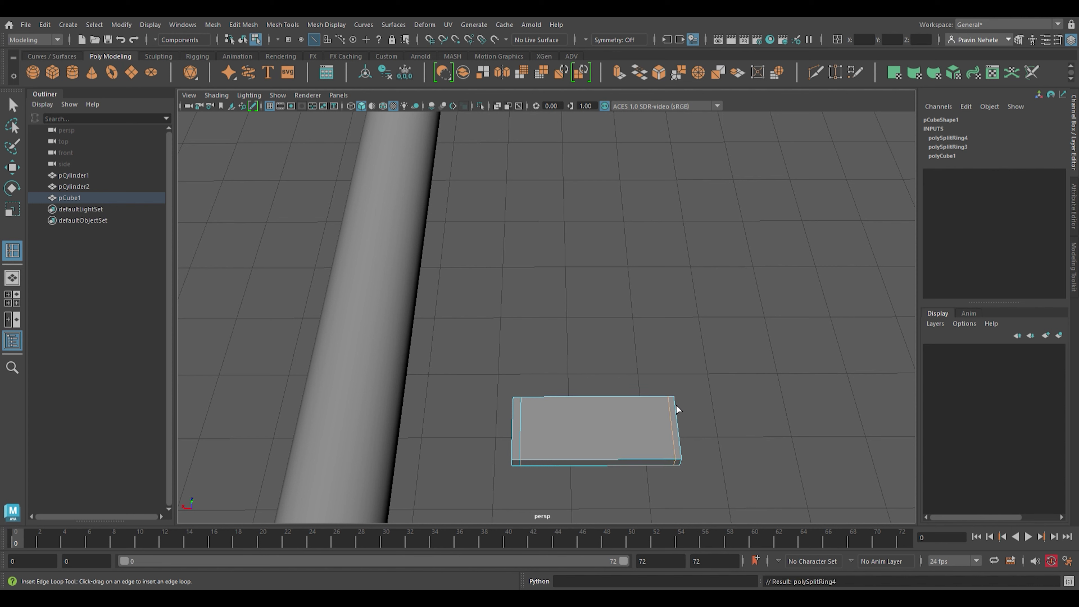
{"action": "left_click", "coordinate": [677, 414]}
{"action": "left_click", "coordinate": [525, 460]}
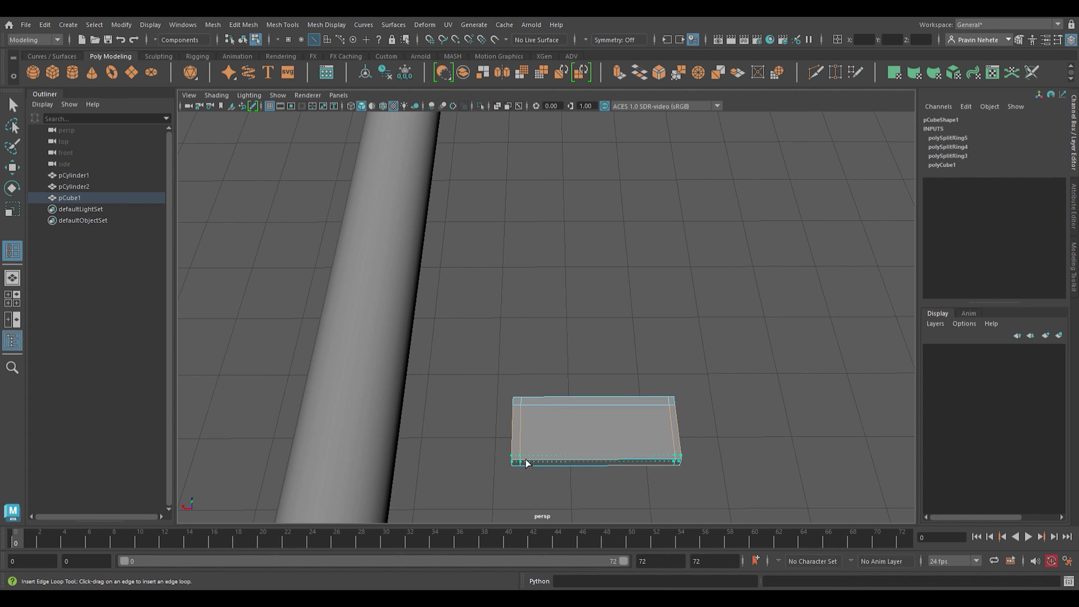
{"action": "left_click_drag", "start_coordinate": [527, 459], "coordinate": [527, 459]}
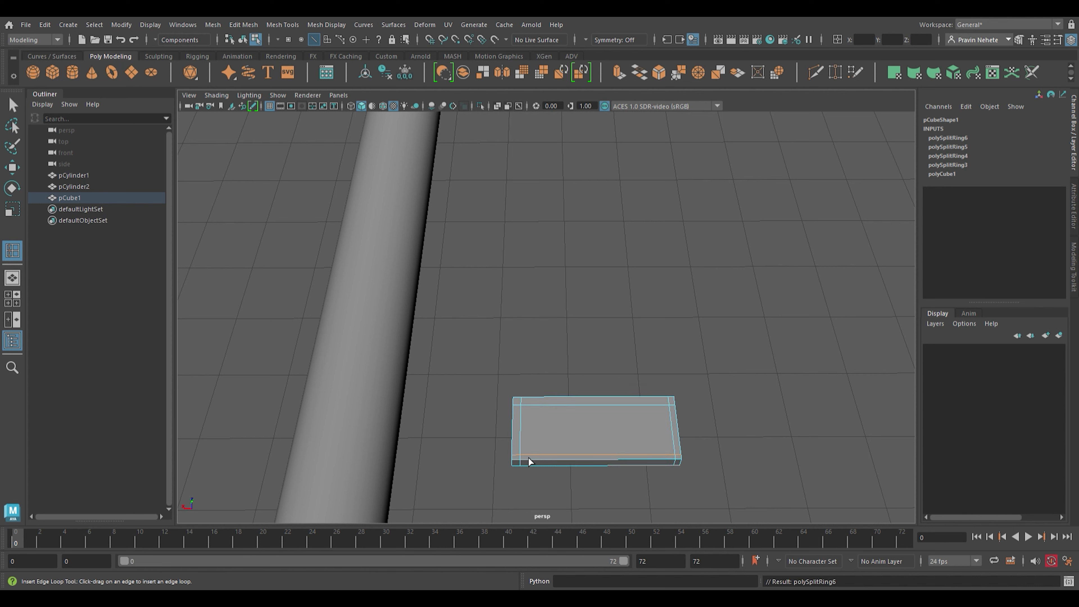
Add more edge loops across the box and lengthwise near its back and front edges
{"action": "left_click_drag", "start_coordinate": [551, 406], "coordinate": [584, 403]}
{"action": "left_click", "coordinate": [582, 402]}
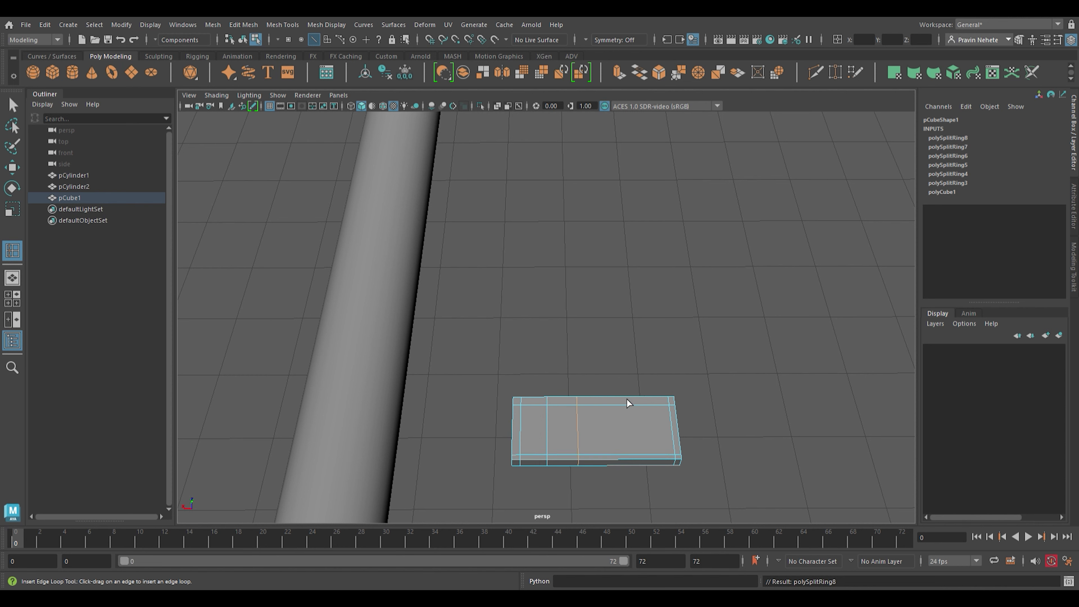
{"action": "left_click", "coordinate": [624, 402]}
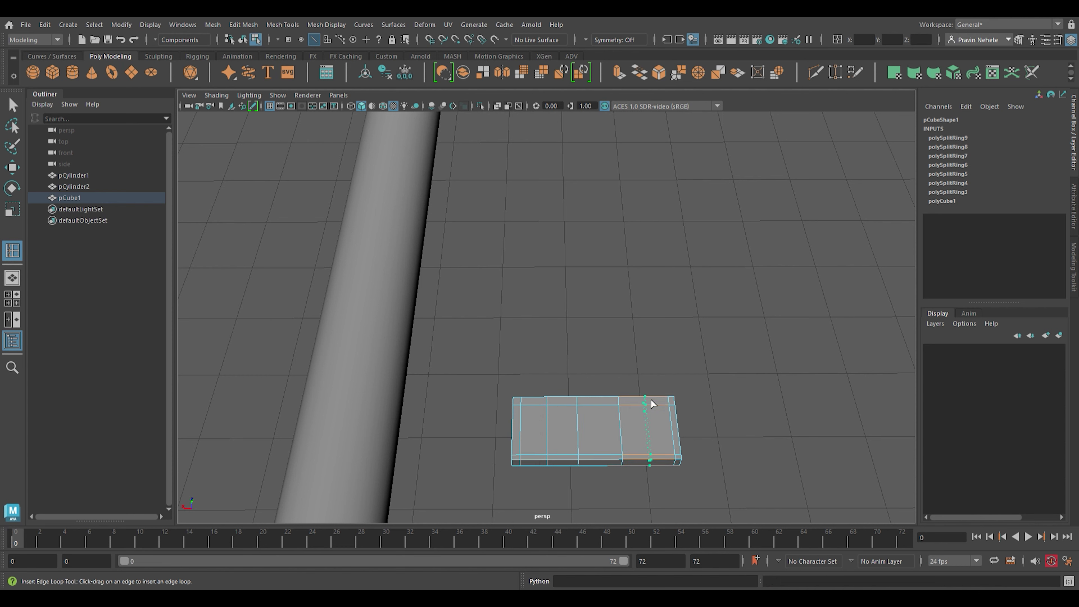
{"action": "left_click", "coordinate": [651, 400]}
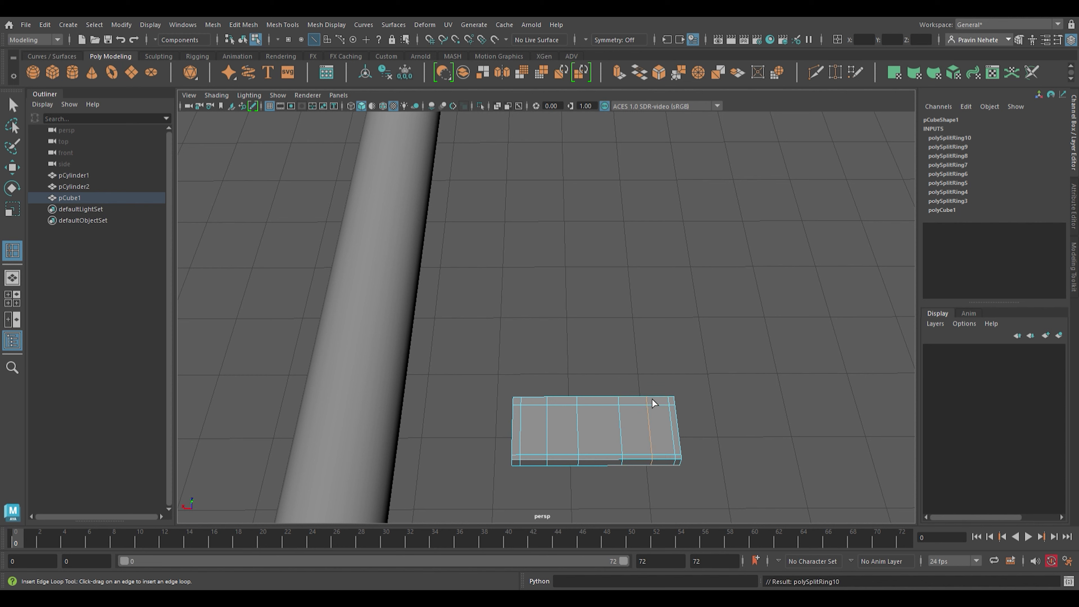
{"action": "left_click", "coordinate": [589, 413]}
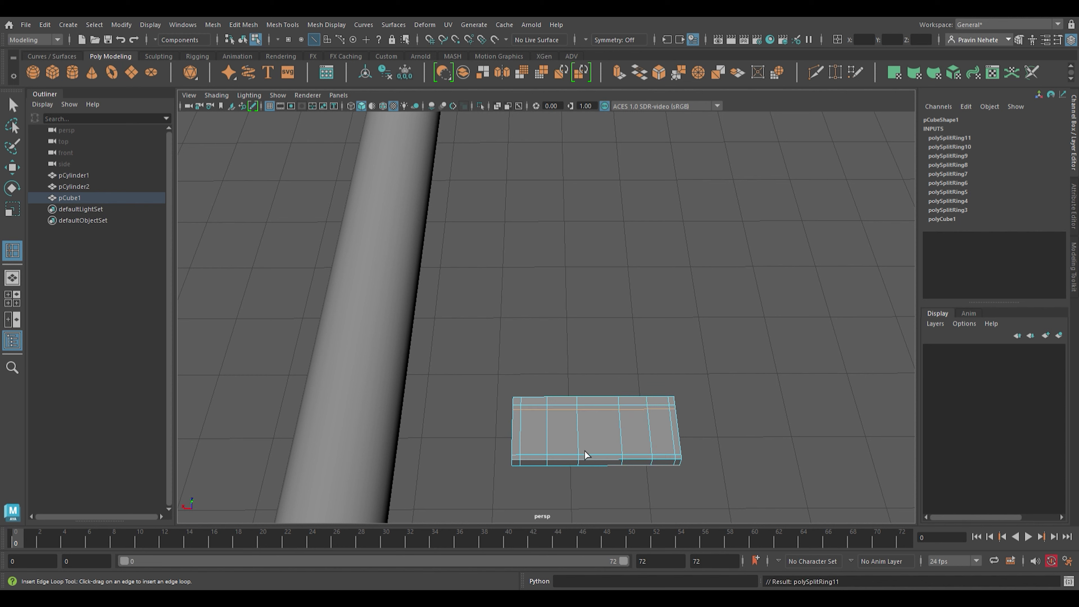
{"action": "left_click", "coordinate": [586, 456]}
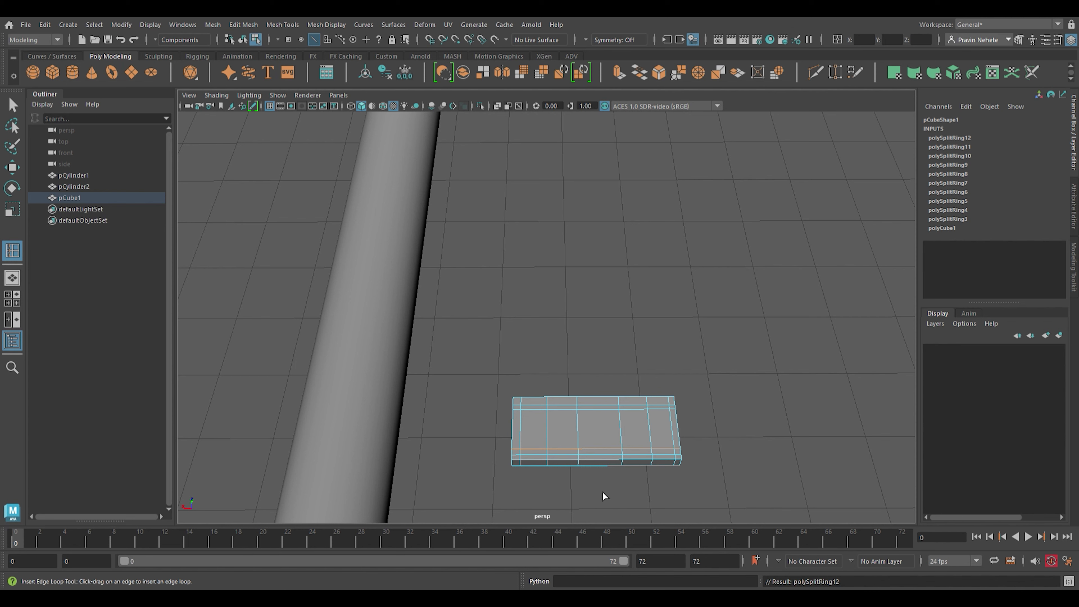
{"action": "key", "text": "w"}
{"action": "left_click_drag", "start_coordinate": [604, 411], "coordinate": [607, 410]}
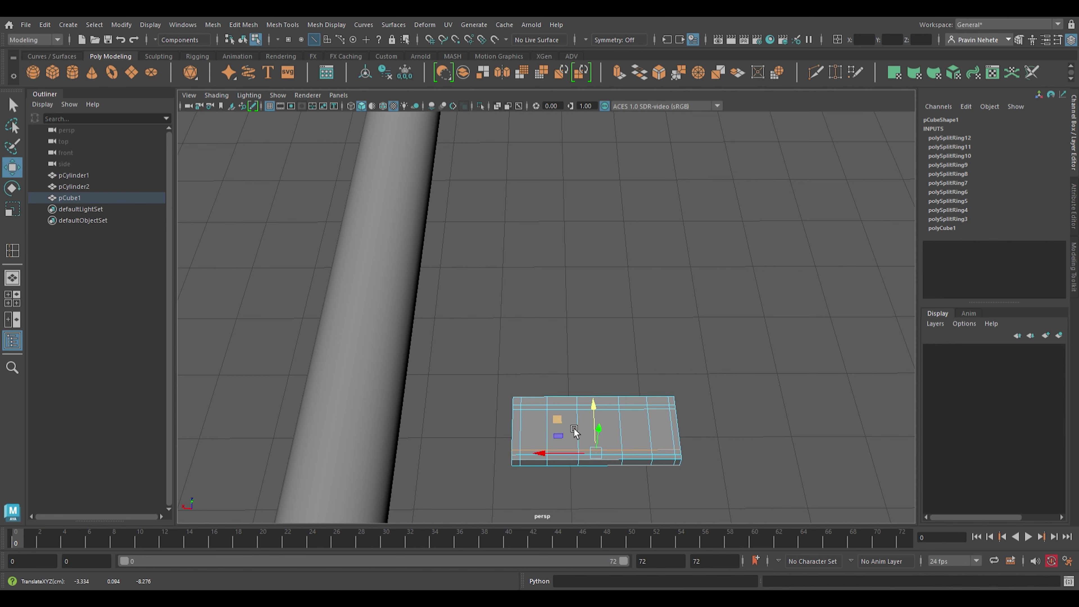
Extrude two top faces of the box upward into a pair of blocks
{"action": "left_click", "coordinate": [573, 363]}
{"action": "key", "text": "F11"}
{"action": "left_click", "coordinate": [576, 431]}
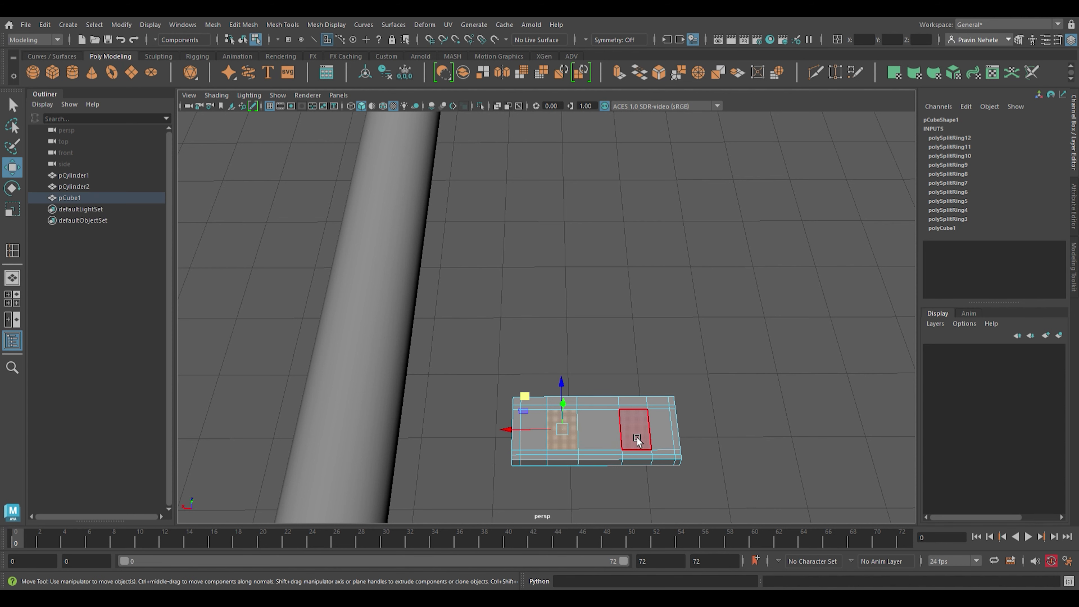
{"action": "left_click", "coordinate": [658, 434], "text": "shift"}
{"action": "key", "text": "ctrl+e"}
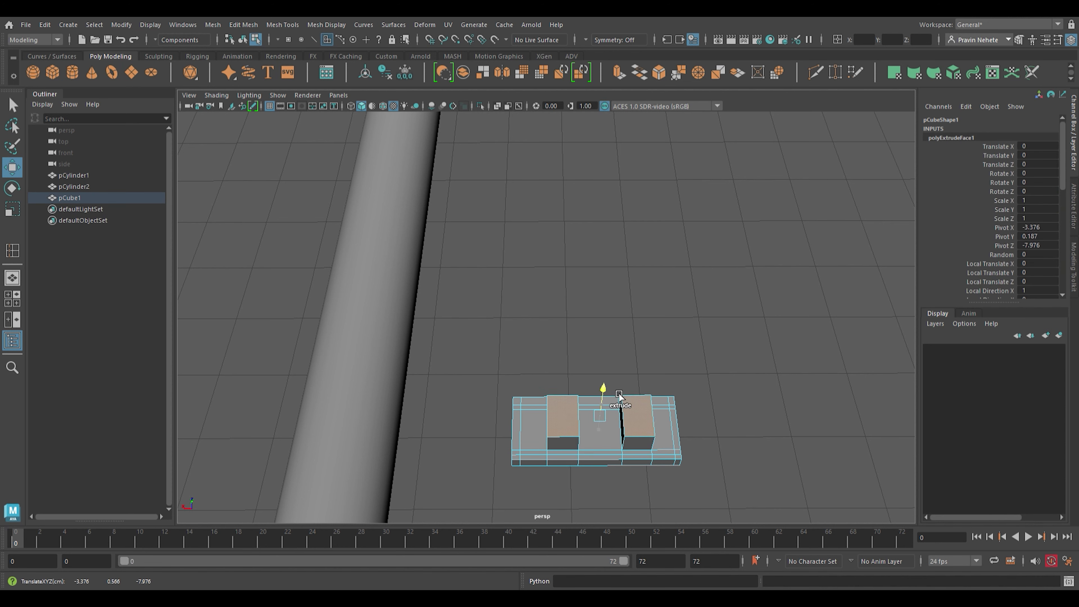
{"action": "left_click_drag", "start_coordinate": [619, 408], "coordinate": [620, 380]}
Return to object mode and add an edge loop on the left block
{"action": "left_click", "coordinate": [614, 448]}
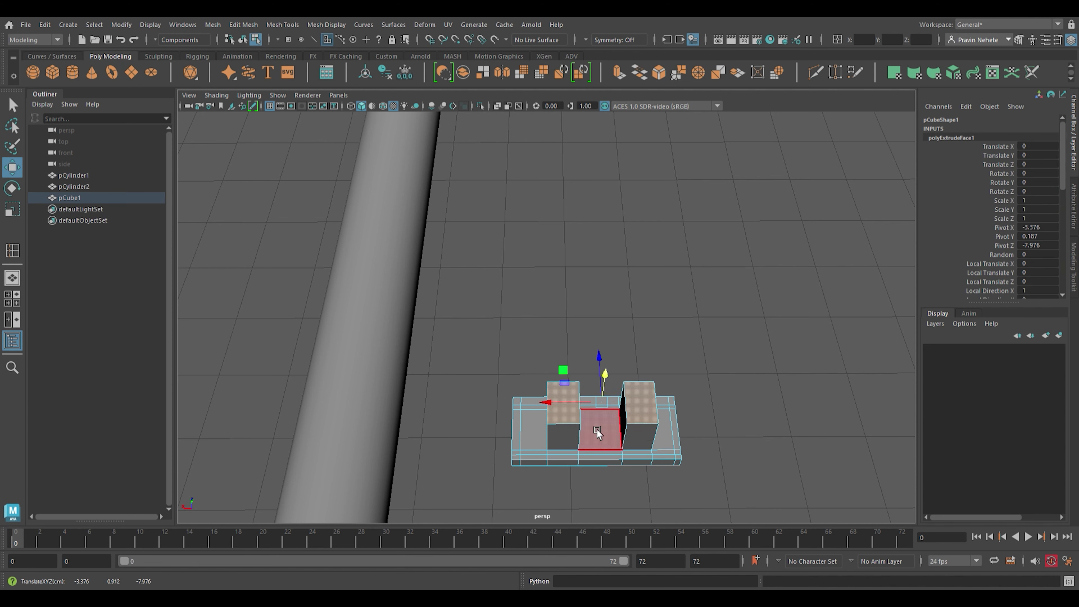
{"action": "left_click_drag", "start_coordinate": [614, 453], "coordinate": [589, 439], "text": "alt"}
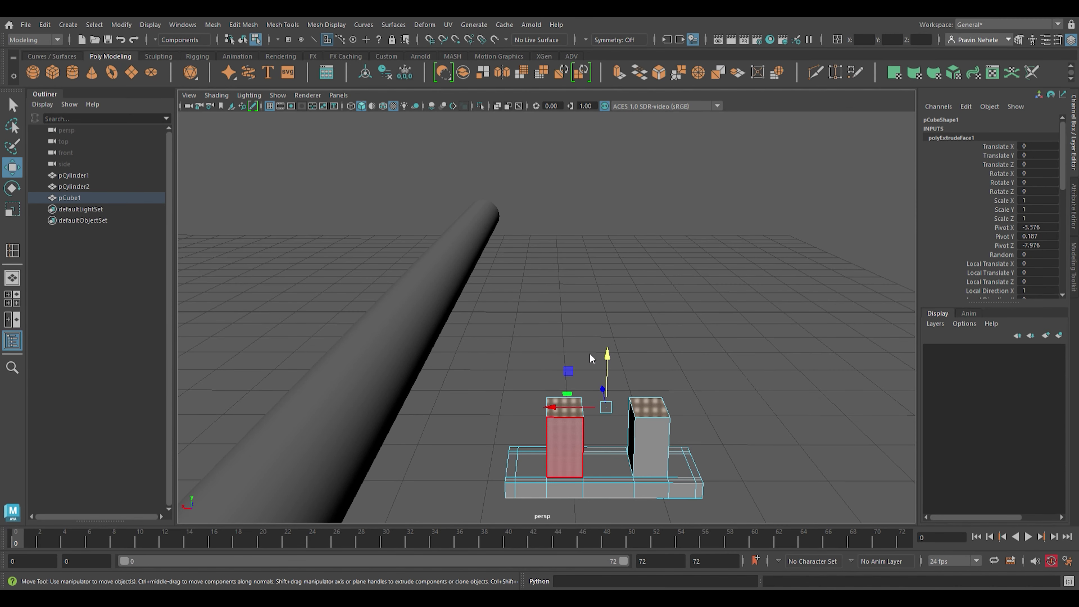
{"action": "key", "text": "F8"}
{"action": "right_click_drag", "start_coordinate": [526, 302], "coordinate": [608, 438], "text": "shift"}
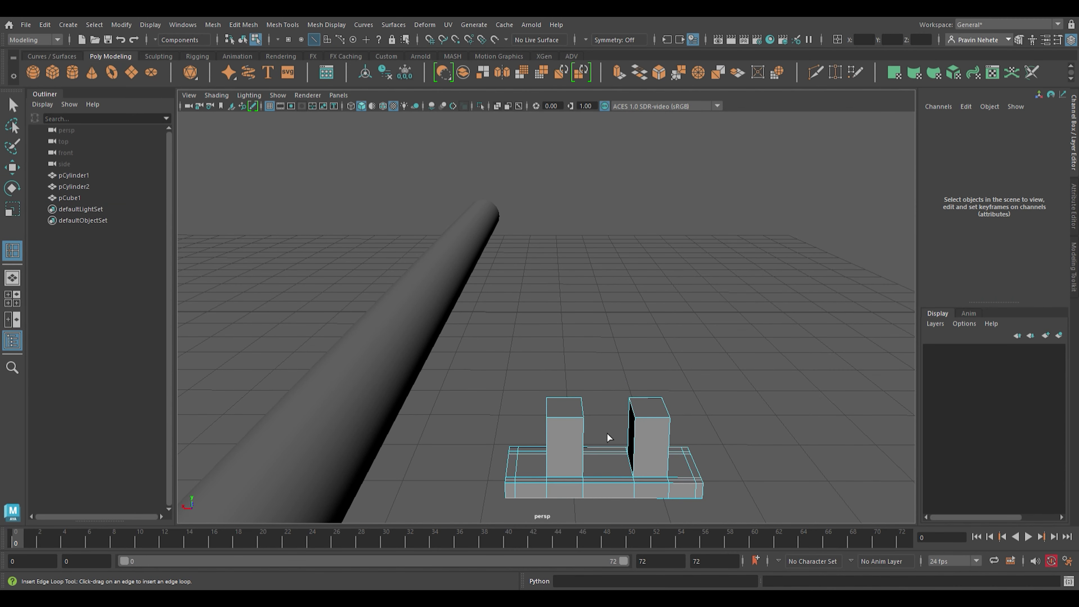
{"action": "left_click", "coordinate": [590, 429]}
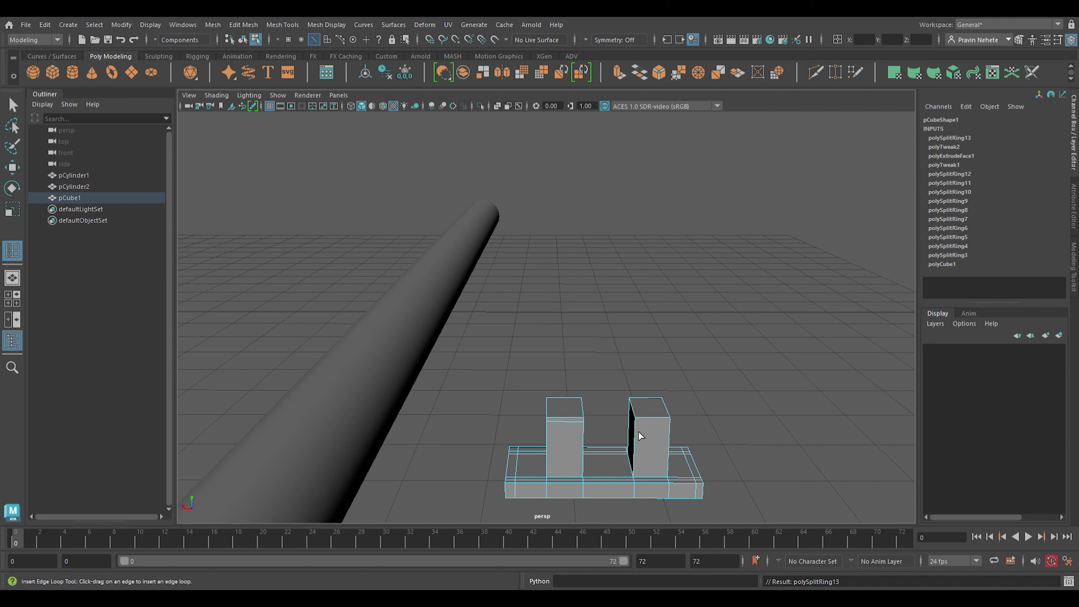
Add supporting edge loops on both blocks and the base of the bracket
{"action": "left_click_drag", "start_coordinate": [639, 435], "coordinate": [643, 432]}
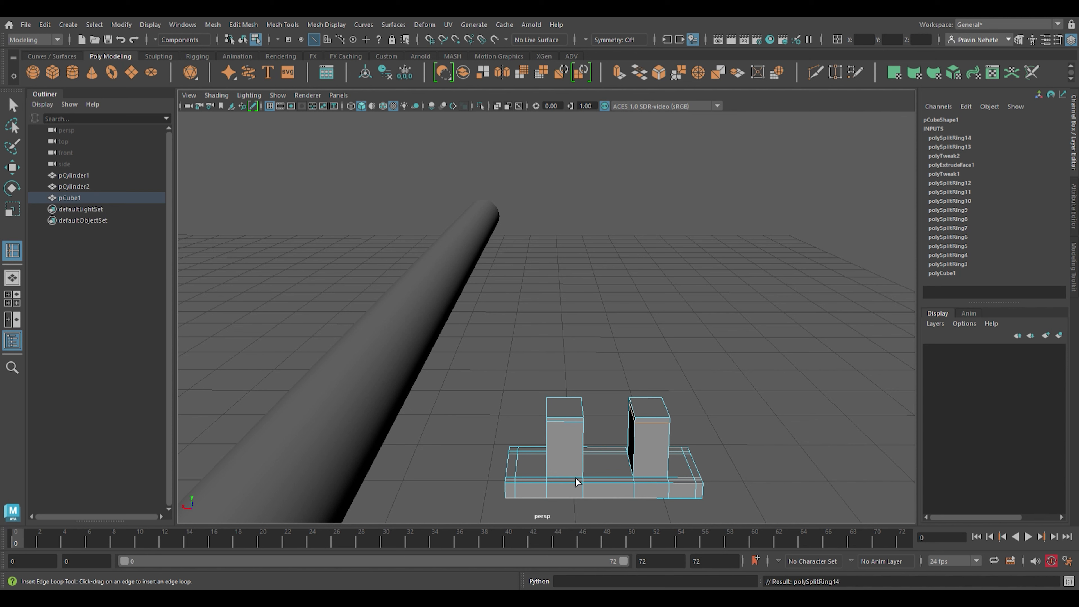
{"action": "left_click_drag", "start_coordinate": [590, 479], "coordinate": [640, 476]}
{"action": "left_click_drag", "start_coordinate": [646, 420], "coordinate": [672, 434]}
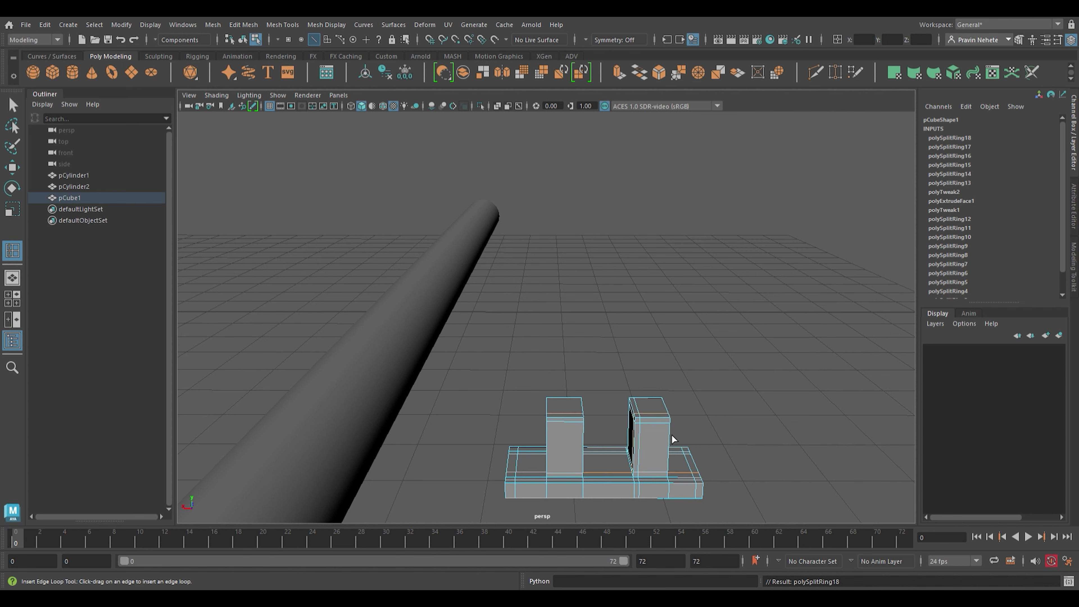
{"action": "left_click_drag", "start_coordinate": [557, 422], "coordinate": [578, 421]}
{"action": "left_click_drag", "start_coordinate": [654, 424], "coordinate": [669, 420]}
{"action": "left_click_drag", "start_coordinate": [755, 450], "coordinate": [574, 406], "text": "alt"}
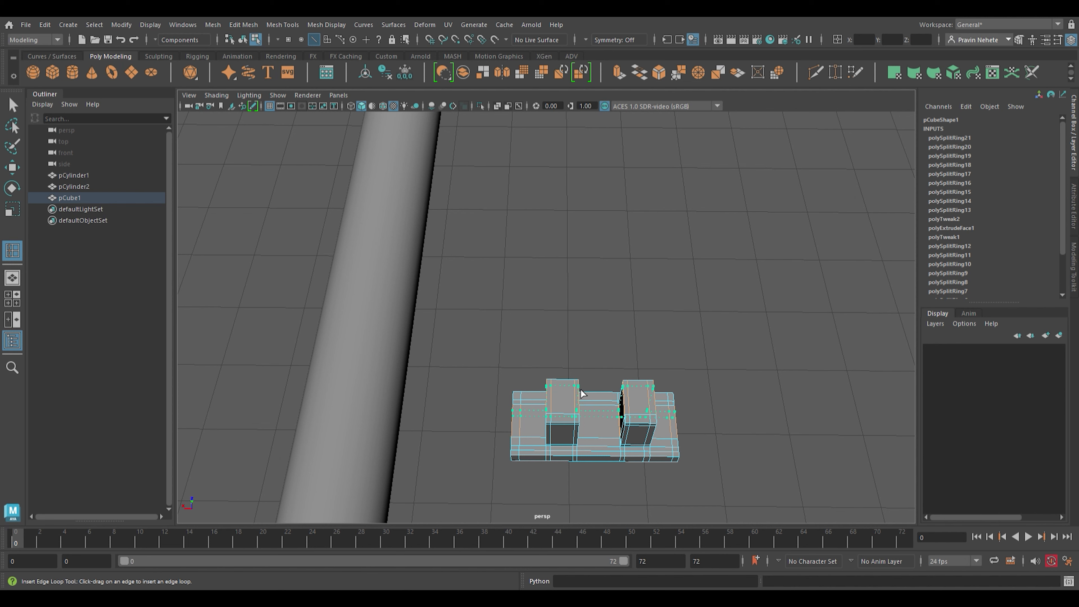
{"action": "left_click_drag", "start_coordinate": [584, 393], "coordinate": [584, 393]}
Preview the bracket smoothed, return to object mode and deselect it
{"action": "key", "text": "3"}
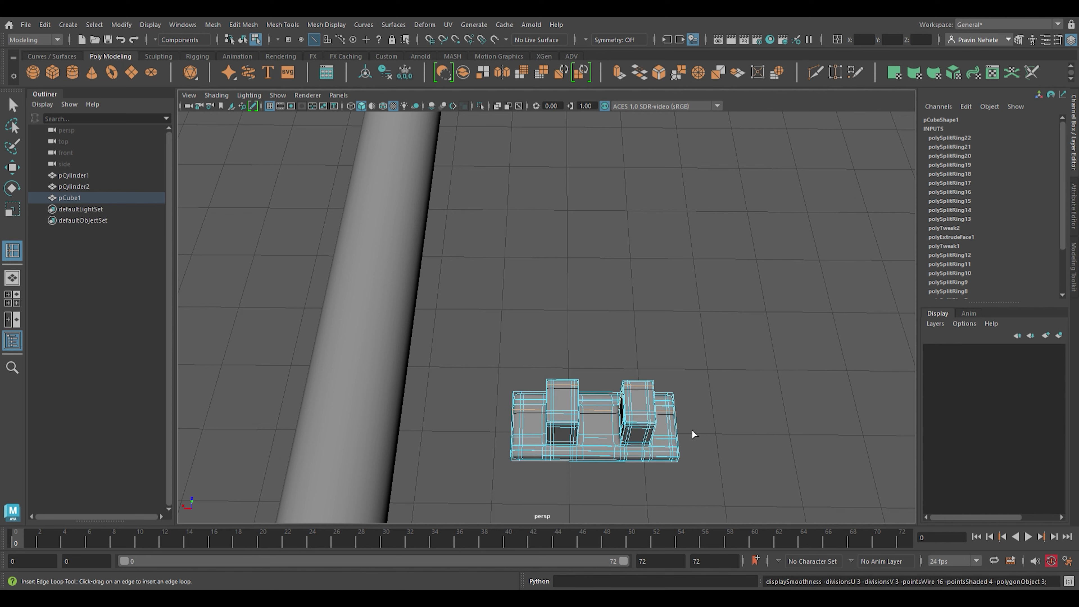
{"action": "key", "text": "w"}
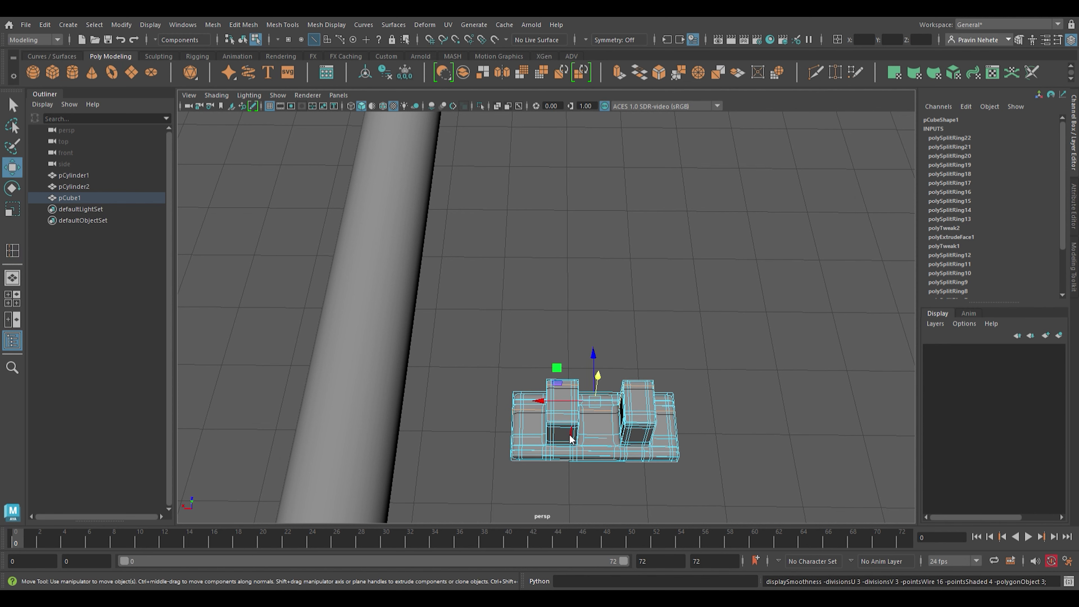
{"action": "key", "text": "F8"}
{"action": "left_click", "coordinate": [697, 334]}
{"action": "mouse_move", "coordinate": [714, 369]}
{"action": "left_mouse_down", "text": "alt"}
{"action": "mouse_move", "coordinate": [696, 375]}
{"action": "mouse_move", "coordinate": [638, 349]}
{"action": "left_mouse_up", "text": "alt"}
{"action": "right_click_drag", "start_coordinate": [638, 349], "coordinate": [663, 412], "text": "alt"}
{"action": "left_click_drag", "start_coordinate": [662, 413], "coordinate": [746, 446], "text": "alt"}
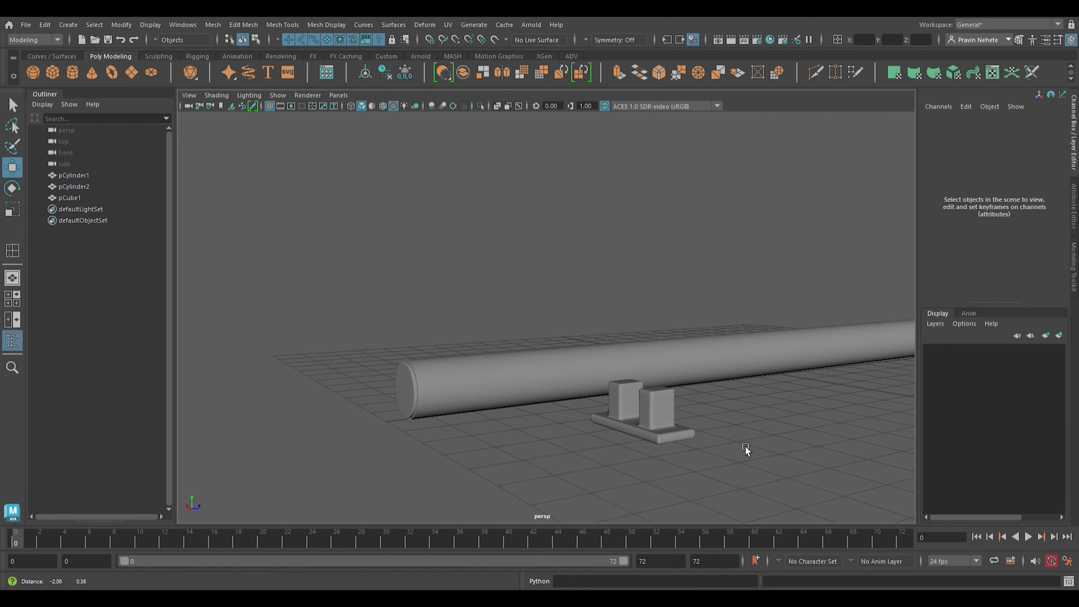
Move the bracket back, rotate it -91.372° on X and scale it to 0.378
{"action": "left_click", "coordinate": [653, 420]}
{"action": "left_click_drag", "start_coordinate": [685, 426], "coordinate": [442, 465]}
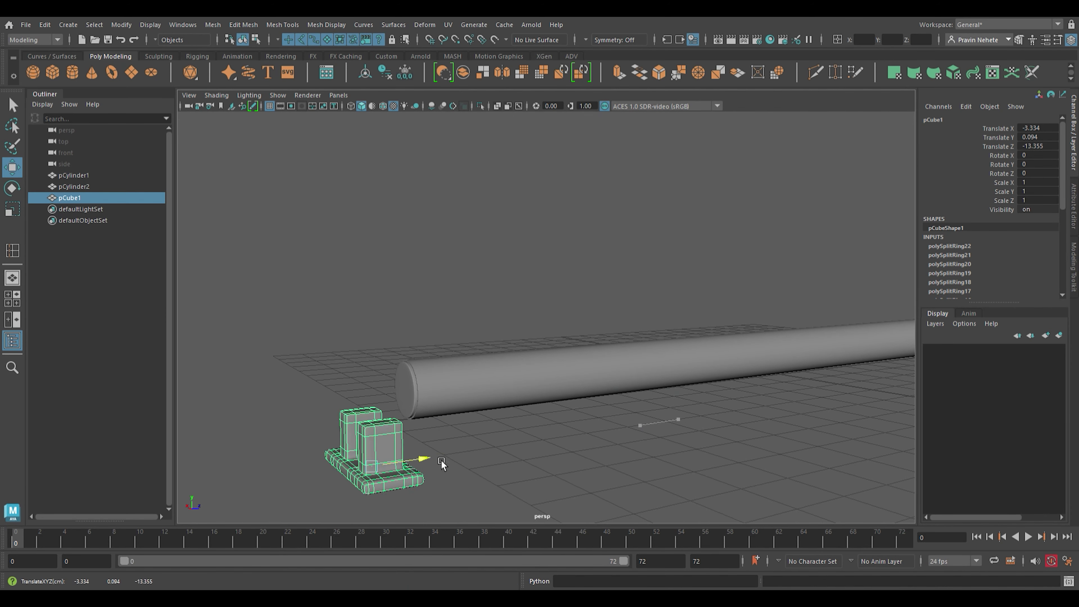
{"action": "mouse_move", "coordinate": [372, 467]}
{"action": "left_mouse_down"}
{"action": "mouse_move", "coordinate": [314, 412]}
{"action": "mouse_move", "coordinate": [266, 419]}
{"action": "mouse_move", "coordinate": [250, 453]}
{"action": "left_mouse_up"}
{"action": "key", "text": "e"}
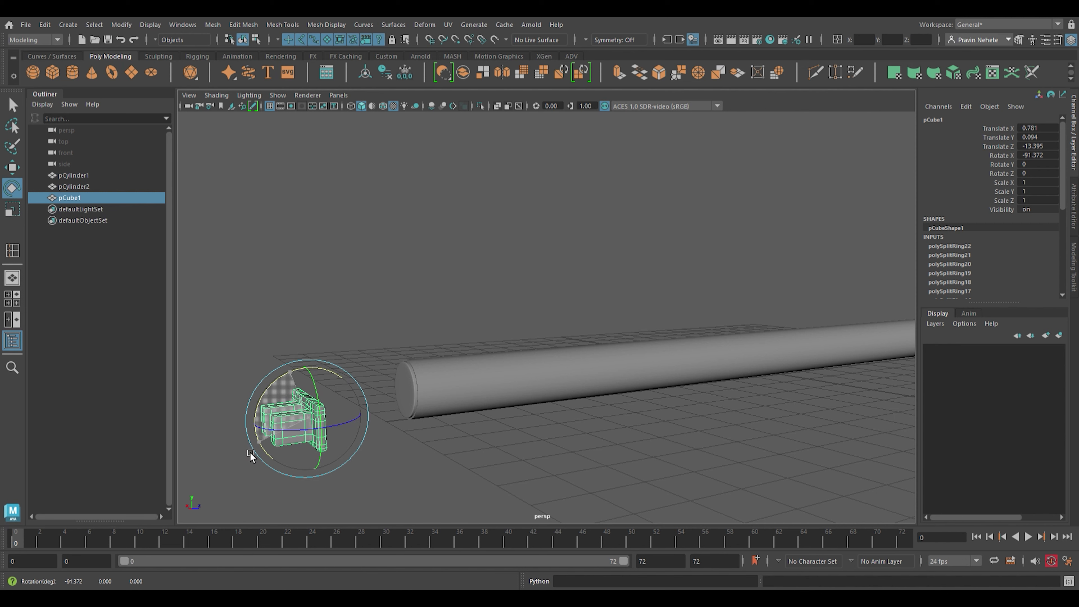
{"action": "key", "text": "r"}
{"action": "mouse_move", "coordinate": [305, 418]}
{"action": "left_mouse_down"}
{"action": "mouse_move", "coordinate": [266, 498]}
{"action": "mouse_move", "coordinate": [274, 493]}
{"action": "left_mouse_up"}
Position the bracket against the tube's capped end face
{"action": "key", "text": "w"}
{"action": "mouse_move", "coordinate": [344, 429]}
{"action": "left_mouse_down"}
{"action": "mouse_move", "coordinate": [421, 417]}
{"action": "mouse_move", "coordinate": [456, 465]}
{"action": "mouse_move", "coordinate": [550, 473]}
{"action": "left_mouse_up"}
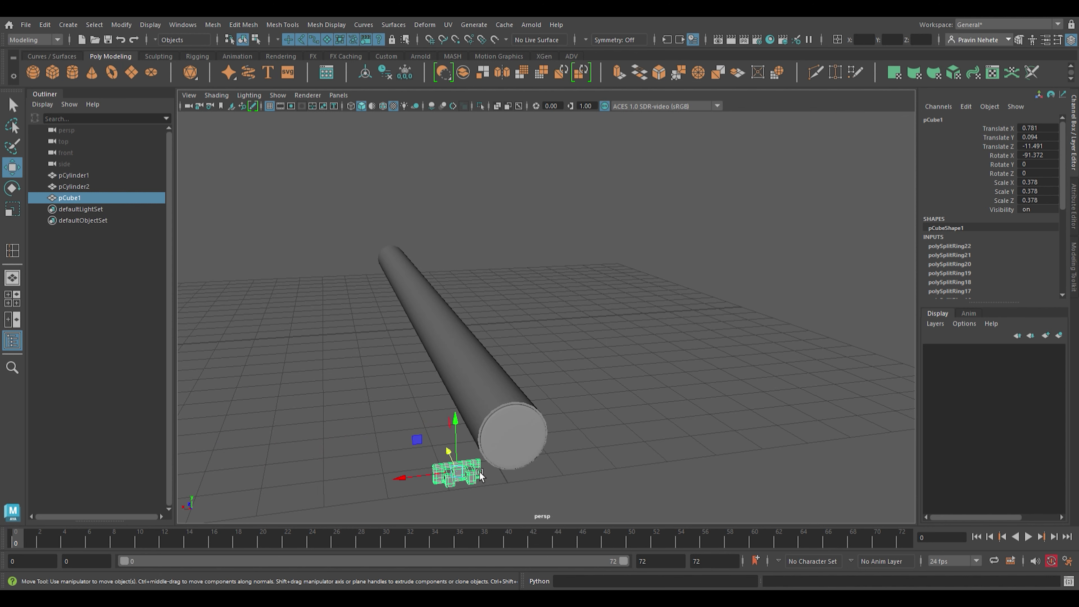
{"action": "left_click_drag", "start_coordinate": [402, 477], "coordinate": [489, 474]}
{"action": "mouse_move", "coordinate": [499, 474]}
{"action": "left_mouse_down"}
{"action": "mouse_move", "coordinate": [532, 439]}
{"action": "mouse_move", "coordinate": [522, 422]}
{"action": "mouse_move", "coordinate": [495, 441]}
{"action": "left_mouse_up"}
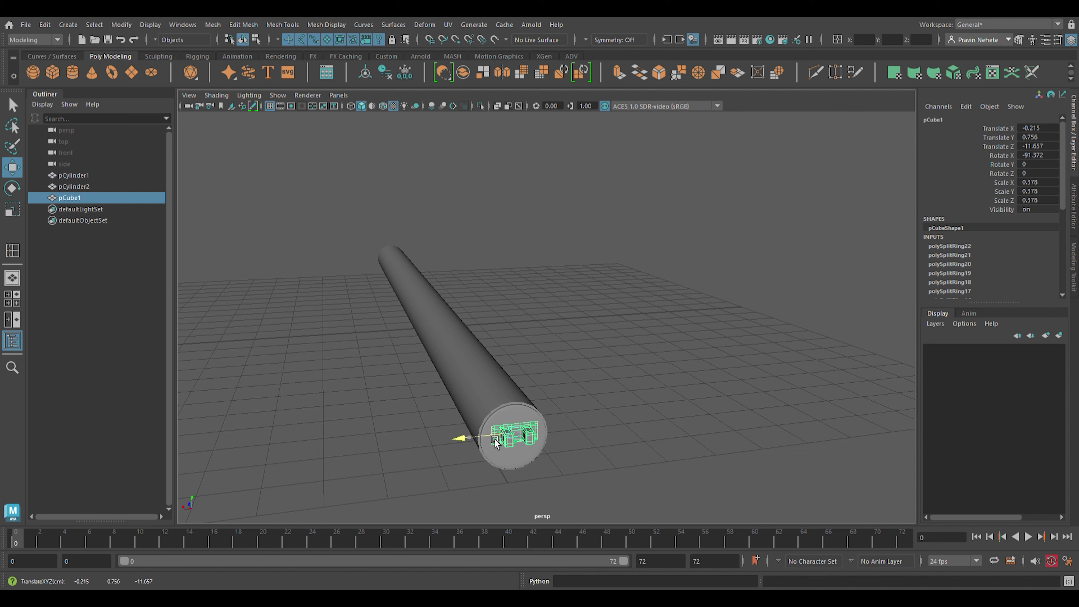
Group the end cap with its pins, centre the pivot and duplicate the group to the far end
{"action": "left_click", "coordinate": [529, 460], "text": "shift"}
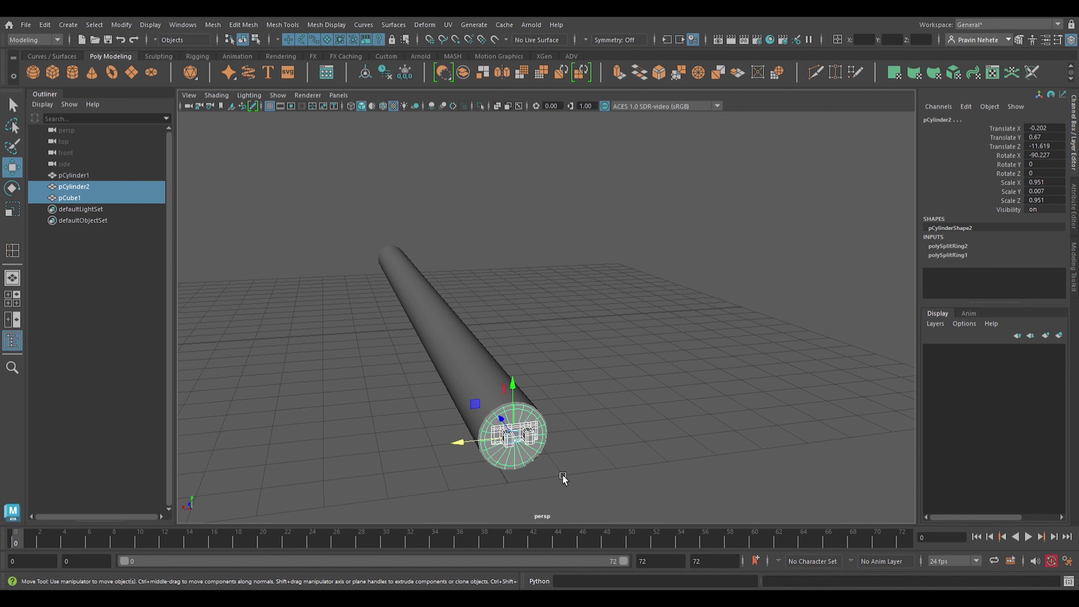
{"action": "key", "text": "ctrl+g"}
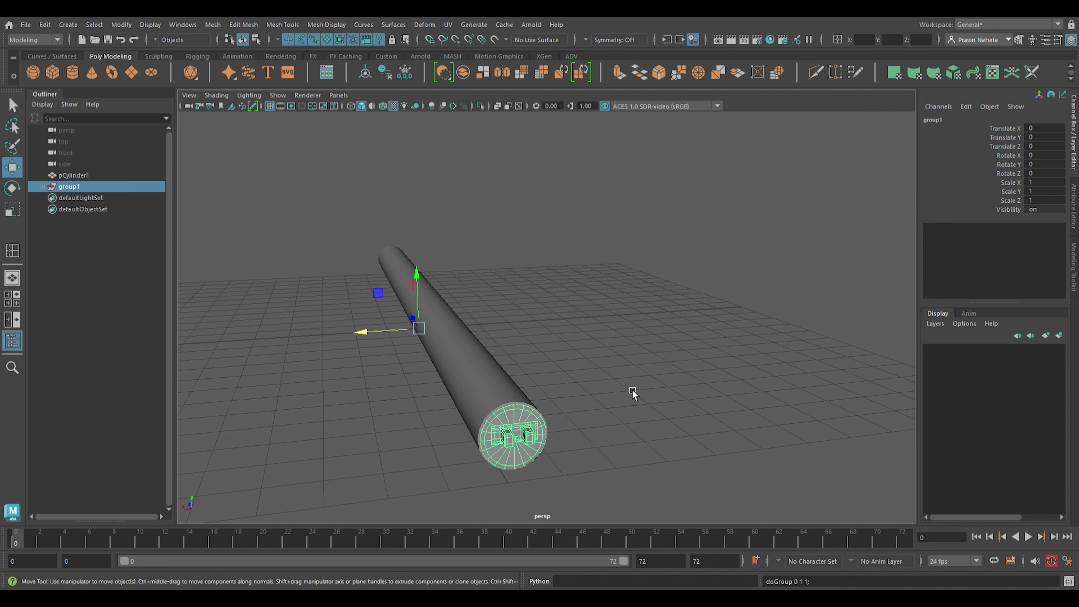
{"action": "left_click", "coordinate": [364, 73]}
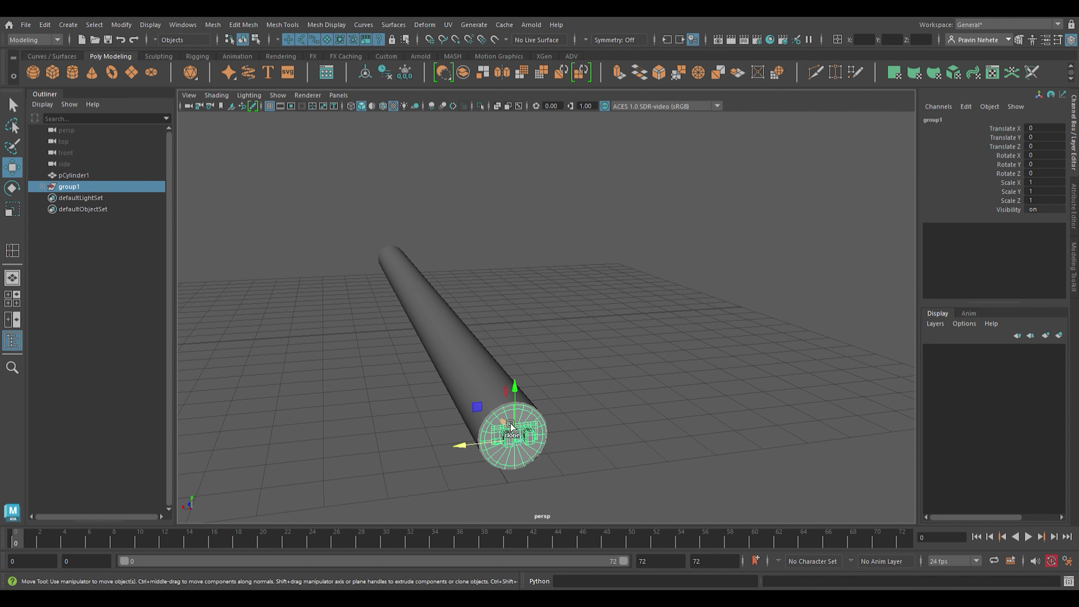
{"action": "left_click_drag", "start_coordinate": [511, 426], "coordinate": [390, 253], "text": "shift"}
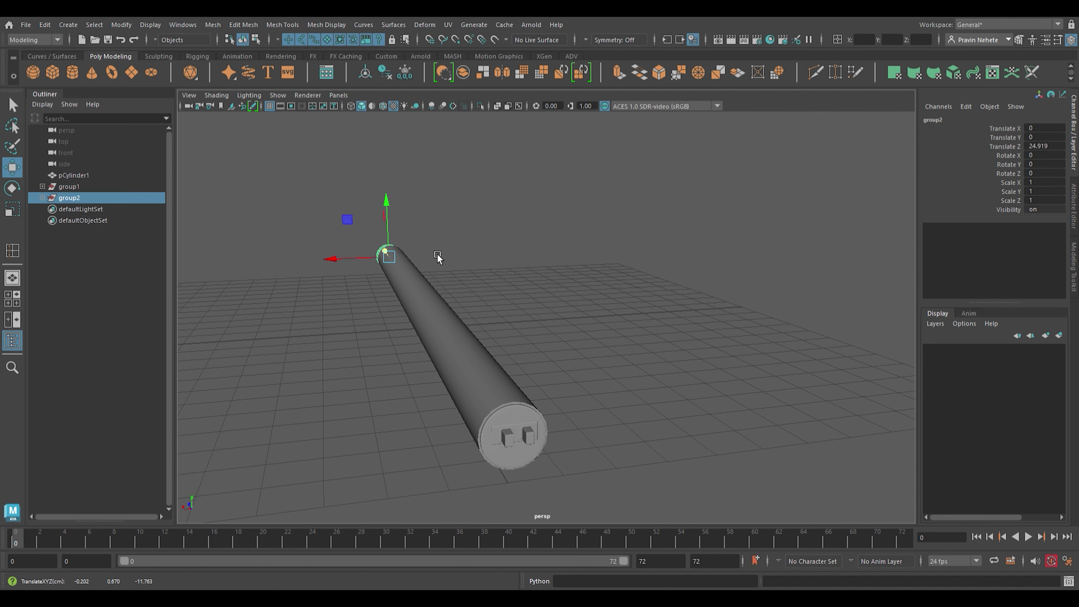
Turn the copied group2 183.925° on Y so it faces outward
{"action": "left_click", "coordinate": [612, 374]}
{"action": "left_click_drag", "start_coordinate": [611, 374], "coordinate": [450, 375], "text": "alt"}
{"action": "scroll", "coordinate": [561, 453], "scroll_direction": "up", "scroll_amount": 5}
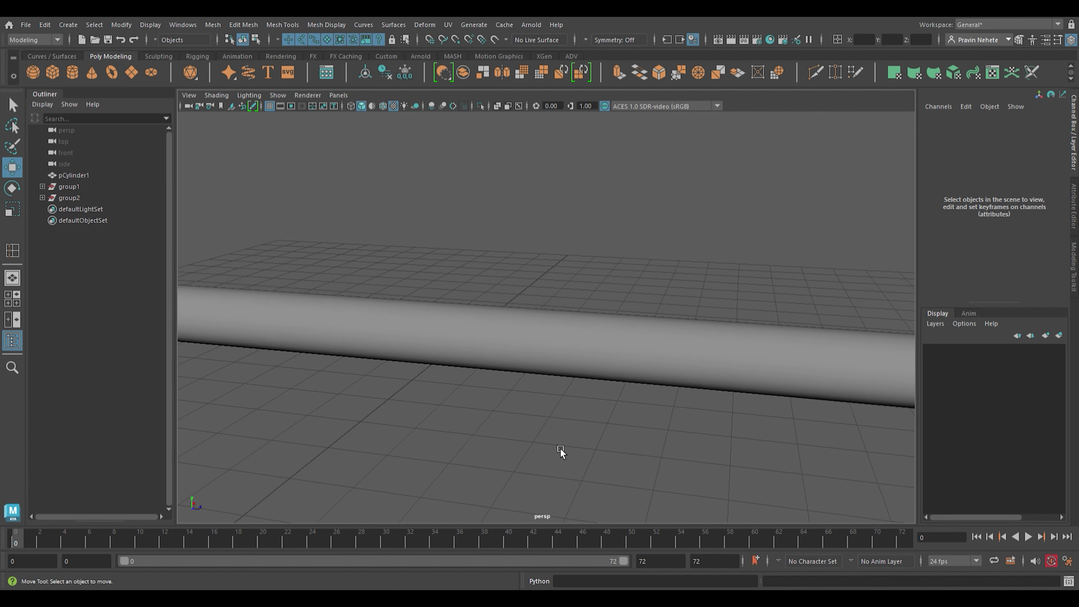
{"action": "scroll", "coordinate": [561, 453], "scroll_direction": "down", "scroll_amount": 5}
{"action": "left_click_drag", "start_coordinate": [158, 457], "coordinate": [368, 477], "text": "alt"}
{"action": "left_click", "coordinate": [465, 395]}
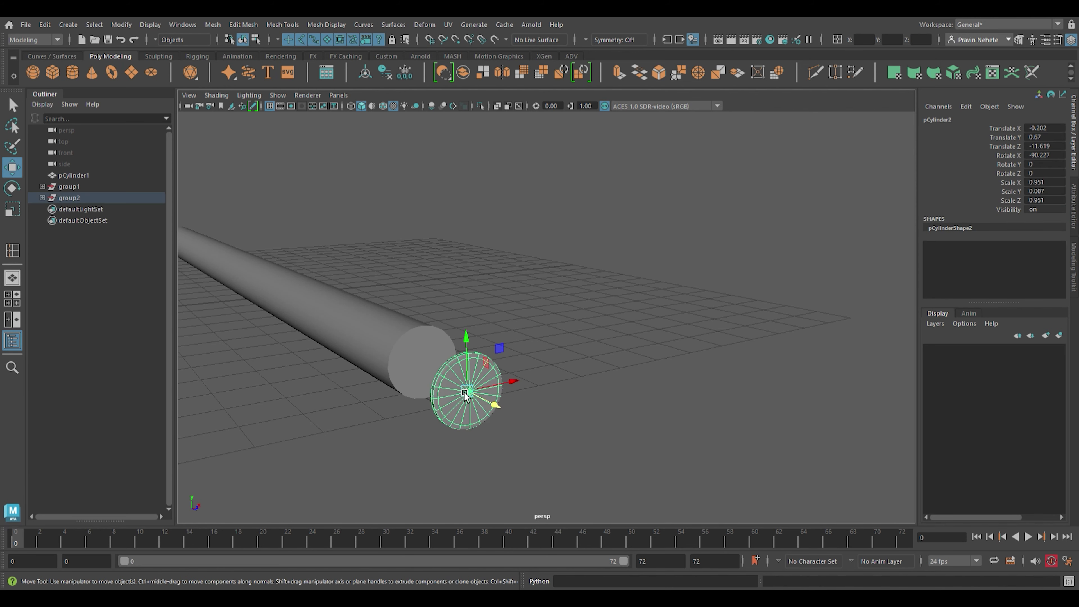
{"action": "key", "text": "e"}
{"action": "mouse_move", "coordinate": [494, 382]}
{"action": "left_mouse_down"}
{"action": "mouse_move", "coordinate": [509, 409]}
{"action": "mouse_move", "coordinate": [547, 405]}
{"action": "mouse_move", "coordinate": [515, 382]}
{"action": "left_mouse_up"}
{"action": "key", "text": "ctrl+z"}
{"action": "left_click", "coordinate": [76, 197]}
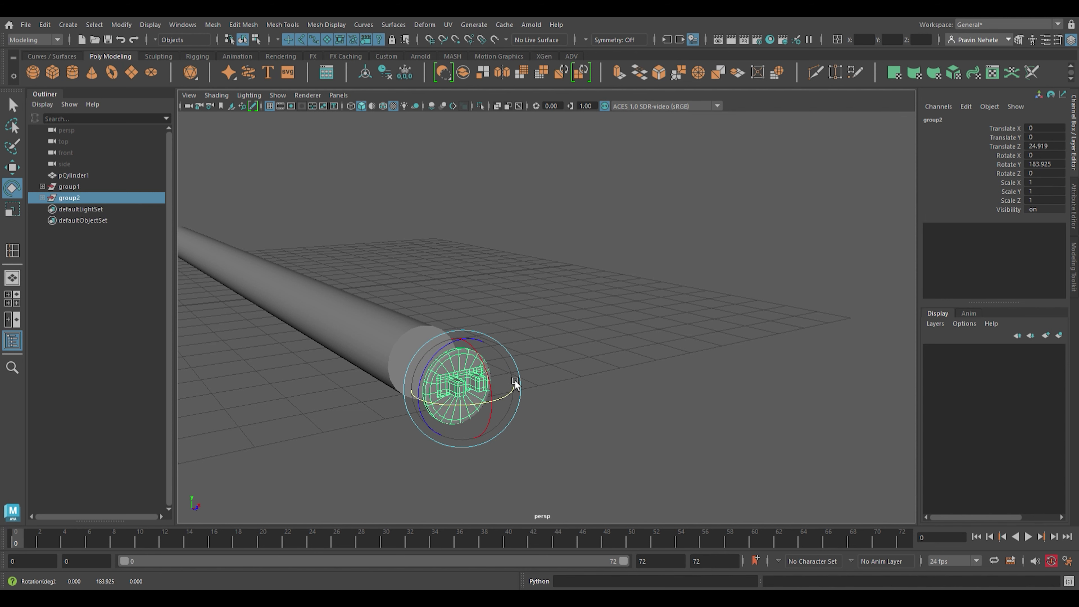
Slide the second cap group (group2) onto the tube's far end and raise it slightly
{"action": "key", "text": "w"}
{"action": "left_click_drag", "start_coordinate": [532, 458], "coordinate": [573, 457], "text": "alt"}
{"action": "left_click", "coordinate": [521, 380]}
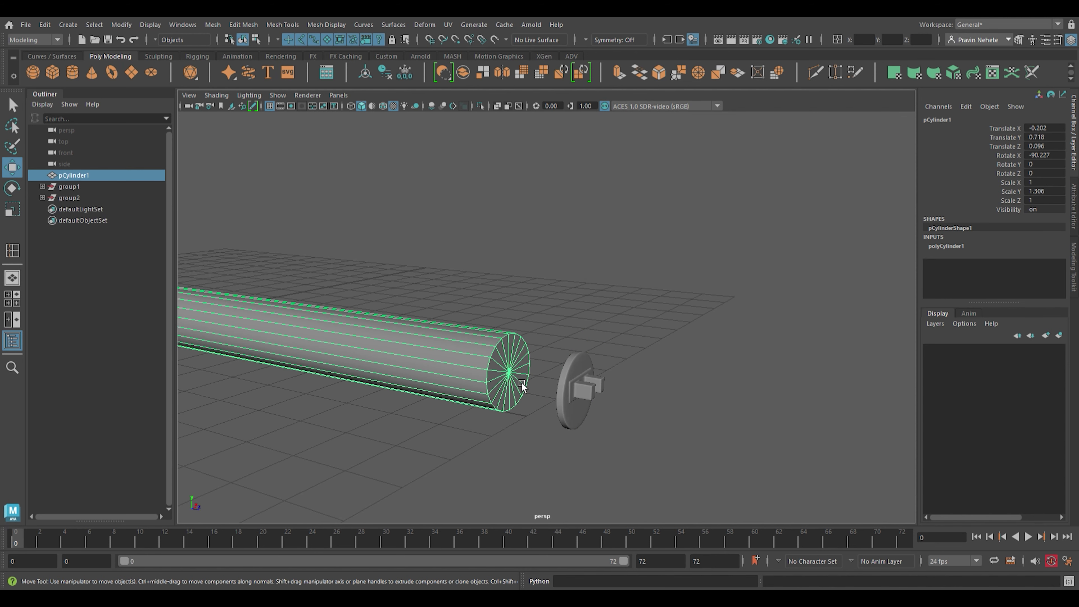
{"action": "left_click", "coordinate": [119, 198]}
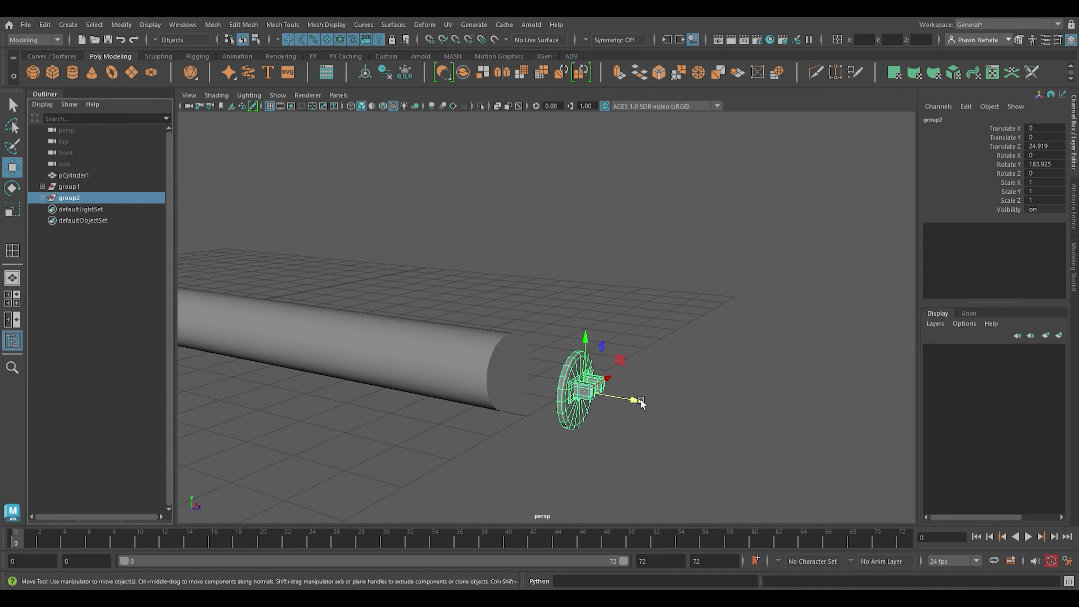
{"action": "left_click_drag", "start_coordinate": [621, 404], "coordinate": [566, 392]}
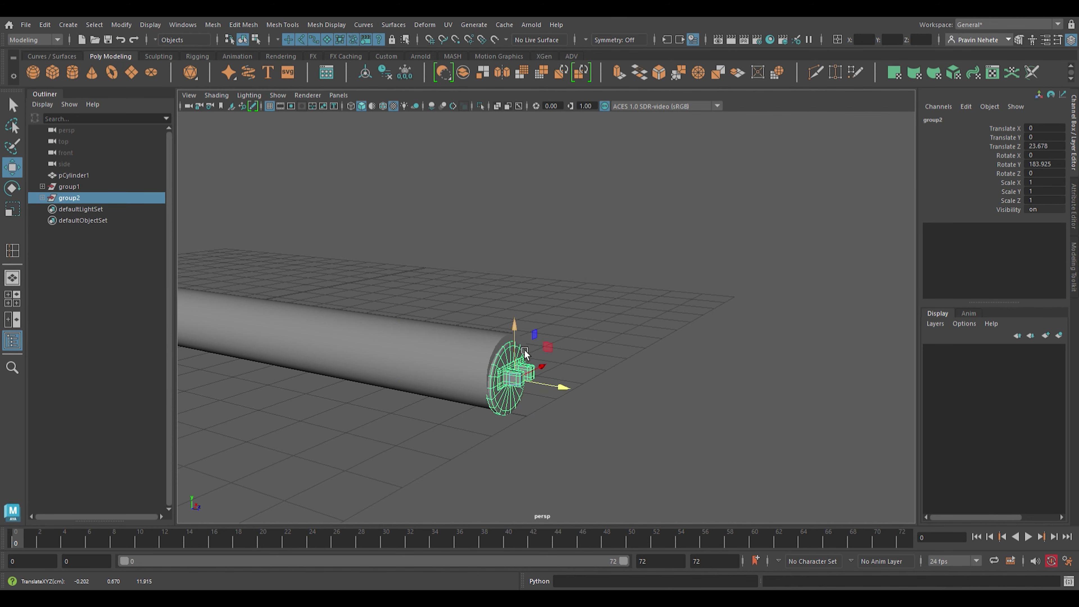
{"action": "left_click_drag", "start_coordinate": [523, 355], "coordinate": [524, 348]}
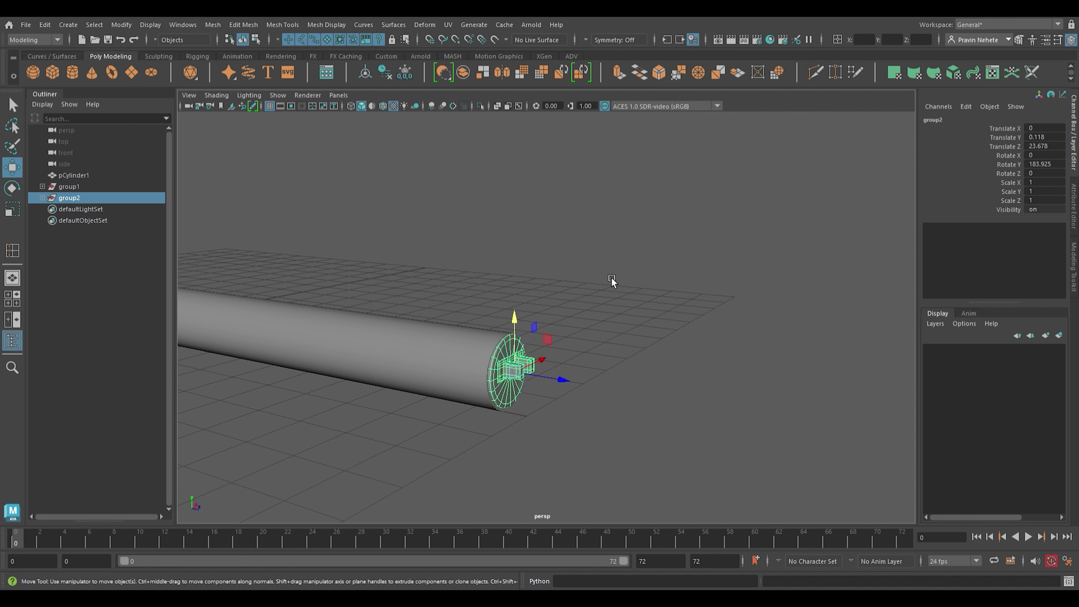
Orbit around the tube end to check the fit and nudge group2 into centre
{"action": "left_click", "coordinate": [618, 310]}
{"action": "mouse_move", "coordinate": [612, 432]}
{"action": "left_mouse_down", "text": "alt"}
{"action": "mouse_move", "coordinate": [568, 415]}
{"action": "mouse_move", "coordinate": [555, 425]}
{"action": "mouse_move", "coordinate": [411, 376]}
{"action": "left_mouse_up", "text": "alt"}
{"action": "left_click", "coordinate": [69, 198]}
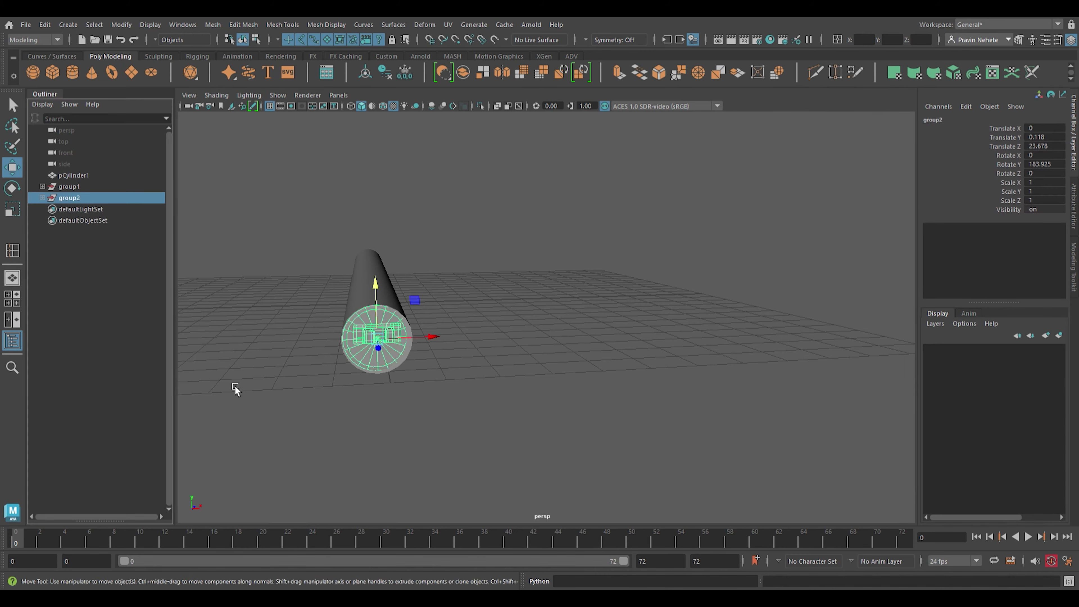
{"action": "left_click_drag", "start_coordinate": [236, 386], "coordinate": [337, 390], "text": "alt"}
{"action": "left_click", "coordinate": [399, 374]}
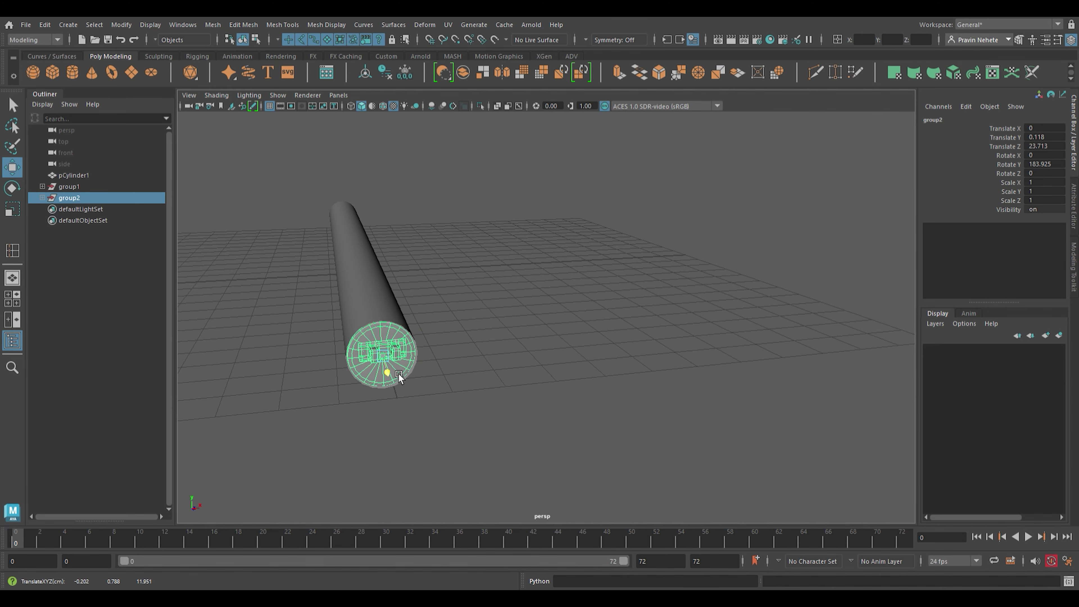
{"action": "left_click_drag", "start_coordinate": [399, 373], "coordinate": [400, 374]}
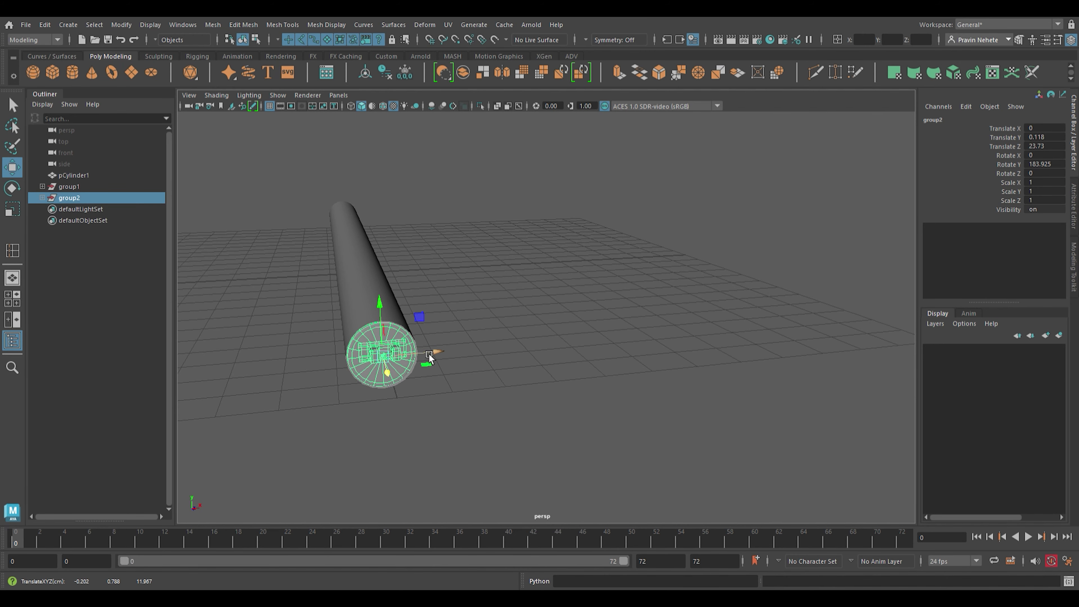
{"action": "left_click", "coordinate": [511, 314]}
{"action": "mouse_move", "coordinate": [511, 314]}
{"action": "left_mouse_down", "text": "alt"}
{"action": "mouse_move", "coordinate": [555, 370]}
{"action": "mouse_move", "coordinate": [640, 364]}
{"action": "left_mouse_up", "text": "alt"}
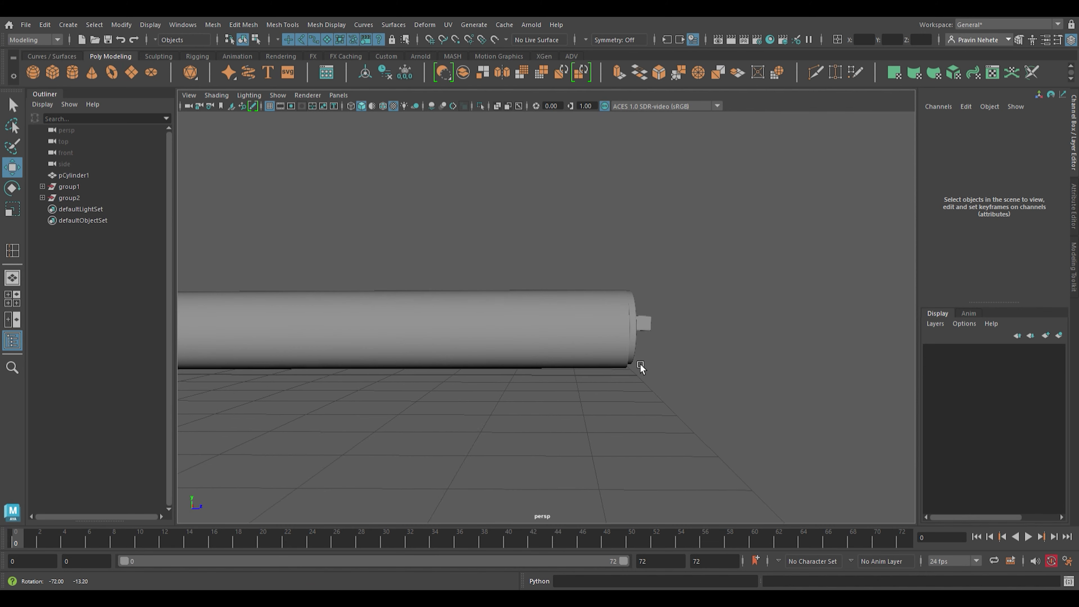
{"action": "mouse_move", "coordinate": [605, 434]}
{"action": "right_mouse_down", "text": "alt"}
{"action": "mouse_move", "coordinate": [572, 457]}
{"action": "mouse_move", "coordinate": [662, 508]}
{"action": "mouse_move", "coordinate": [720, 440]}
{"action": "right_mouse_up", "text": "alt"}
Give the tube pCylinder1 an aiStandardSurface shader and expand its Emission settings
{"action": "left_click", "coordinate": [499, 391]}
{"action": "key", "text": "f"}
{"action": "mouse_move", "coordinate": [494, 391]}
{"action": "left_mouse_down", "text": "alt"}
{"action": "mouse_move", "coordinate": [534, 419]}
{"action": "mouse_move", "coordinate": [523, 414]}
{"action": "left_mouse_up", "text": "alt"}
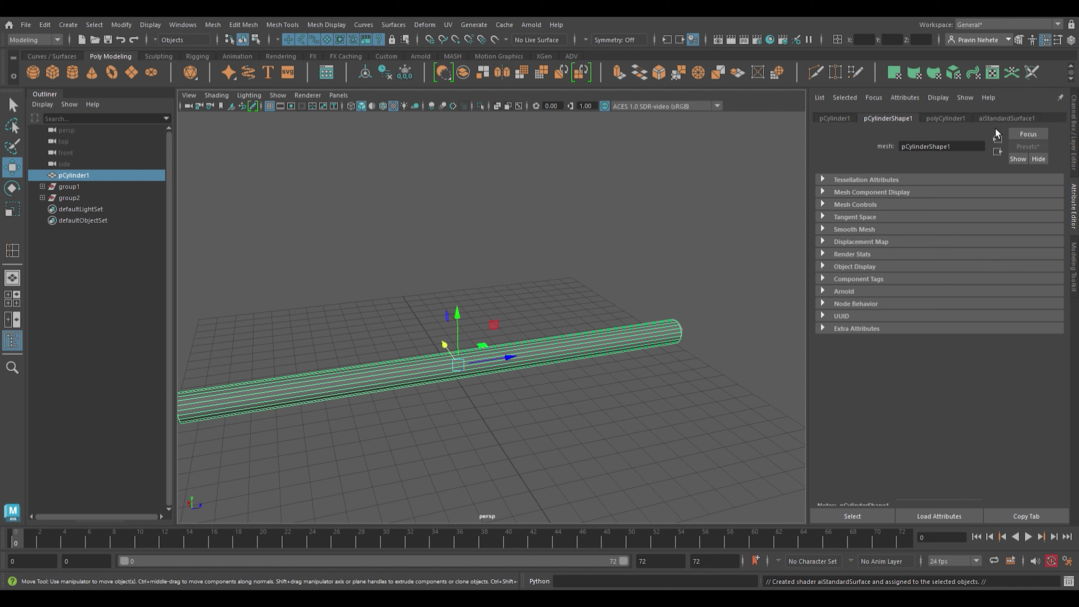
{"action": "left_click", "coordinate": [1002, 119]}
{"action": "left_click", "coordinate": [851, 443]}
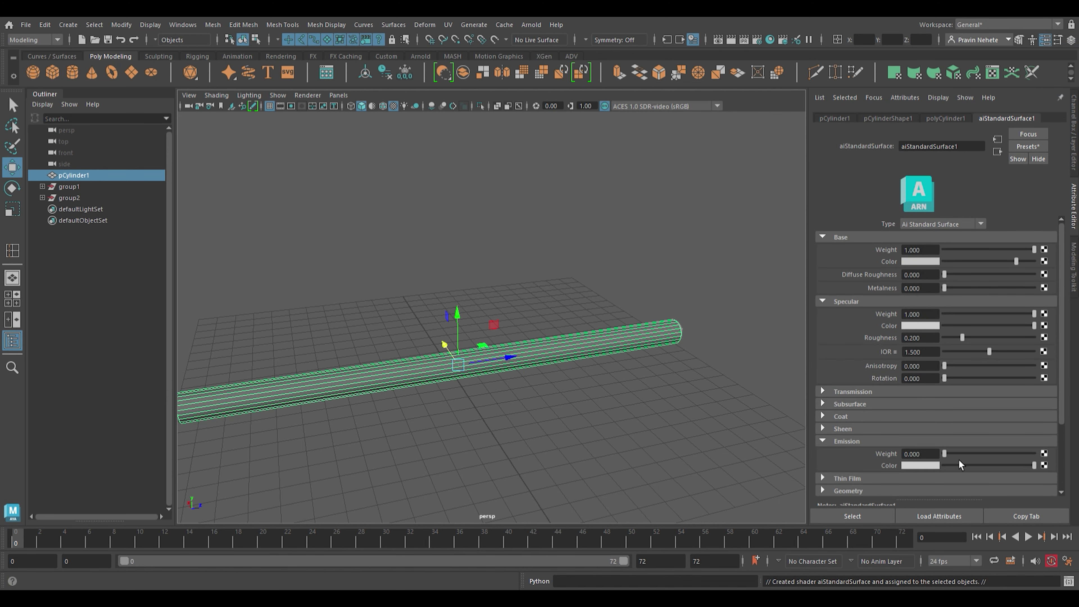
{"action": "key", "text": "5"}
Select both end-cap groups and assign them a black aiStandardSurface shader
{"action": "left_click", "coordinate": [582, 258]}
{"action": "key", "text": "f"}
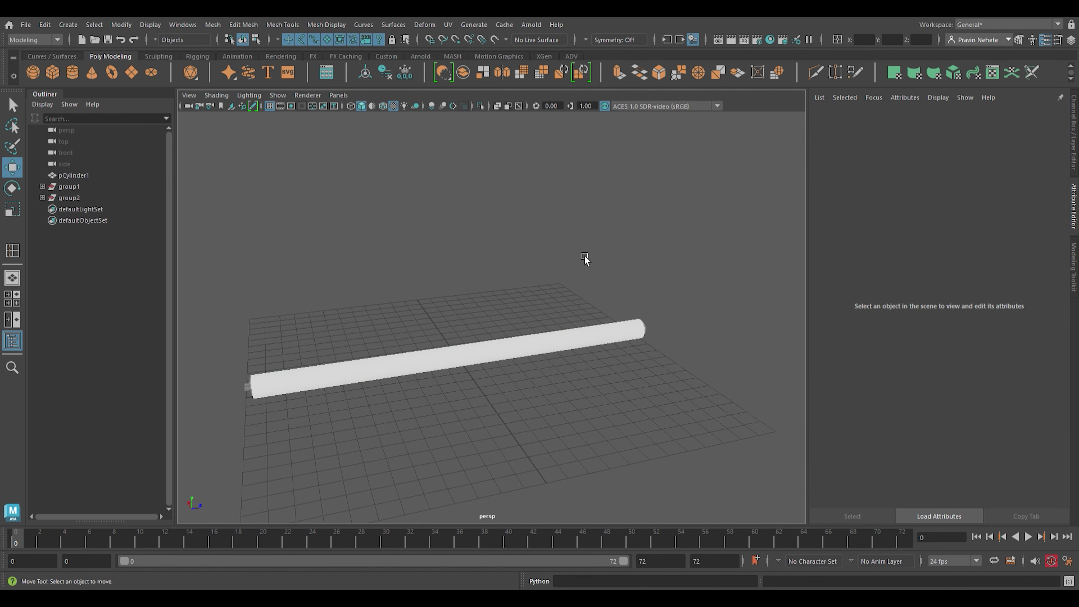
{"action": "mouse_move", "coordinate": [425, 436]}
{"action": "left_mouse_down", "text": "alt"}
{"action": "mouse_move", "coordinate": [470, 463]}
{"action": "mouse_move", "coordinate": [497, 453]}
{"action": "left_mouse_up", "text": "alt"}
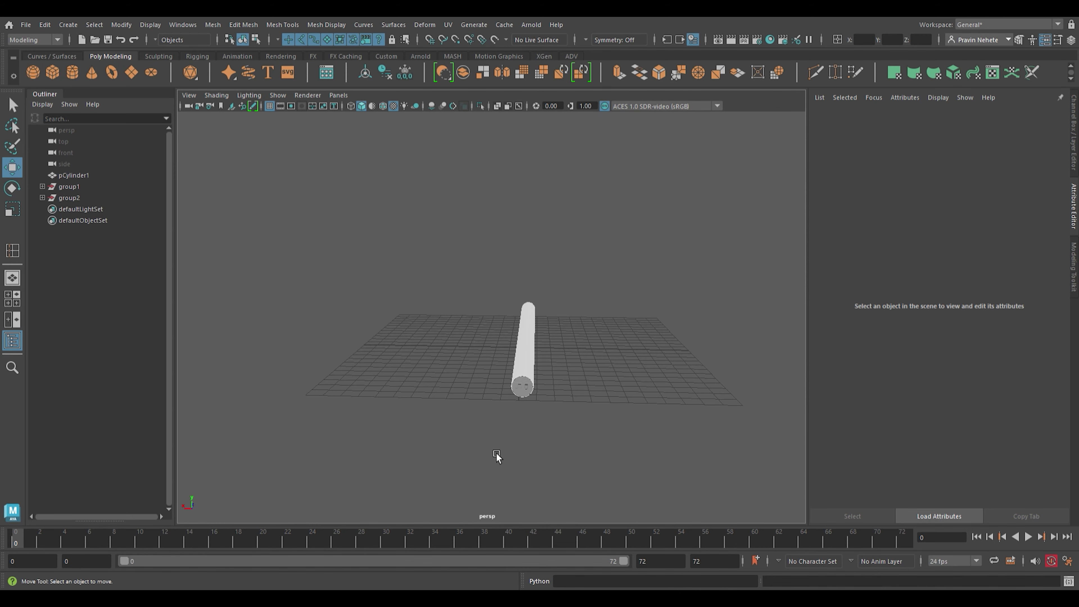
{"action": "mouse_move", "coordinate": [497, 453]}
{"action": "right_mouse_down", "text": "alt"}
{"action": "mouse_move", "coordinate": [621, 436]}
{"action": "mouse_move", "coordinate": [426, 322]}
{"action": "right_mouse_up", "text": "alt"}
{"action": "left_click_drag", "start_coordinate": [426, 321], "coordinate": [473, 336], "text": "alt"}
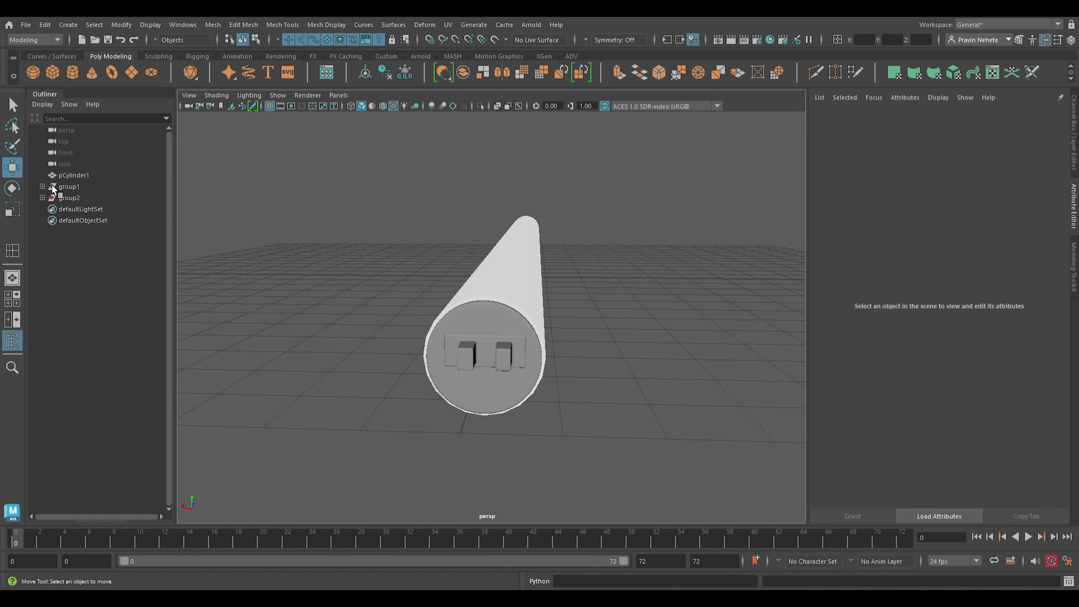
{"action": "left_click", "coordinate": [85, 187]}
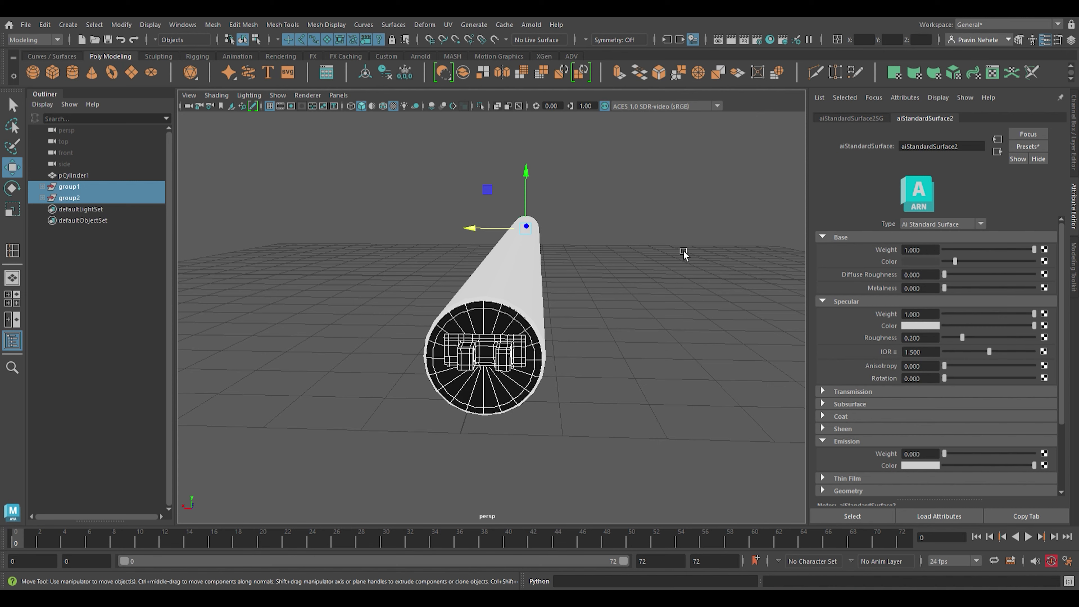
{"action": "left_click", "coordinate": [684, 277]}
{"action": "scroll", "coordinate": [672, 301], "scroll_direction": "down", "scroll_amount": 5}
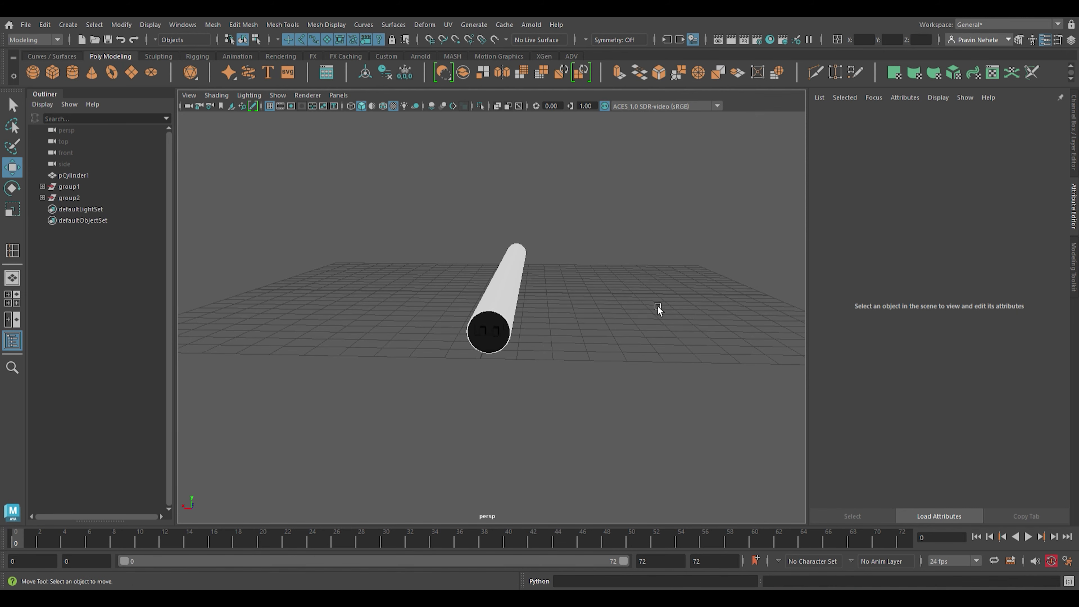
{"action": "mouse_move", "coordinate": [658, 306]}
{"action": "left_mouse_down", "text": "alt"}
{"action": "mouse_move", "coordinate": [638, 324]}
{"action": "mouse_move", "coordinate": [546, 346]}
{"action": "mouse_move", "coordinate": [492, 316]}
{"action": "left_mouse_up", "text": "alt"}
Create aiAreaLight1 from the Arnold shelf, scale it down small, and show its light settings
{"action": "left_click", "coordinate": [489, 304]}
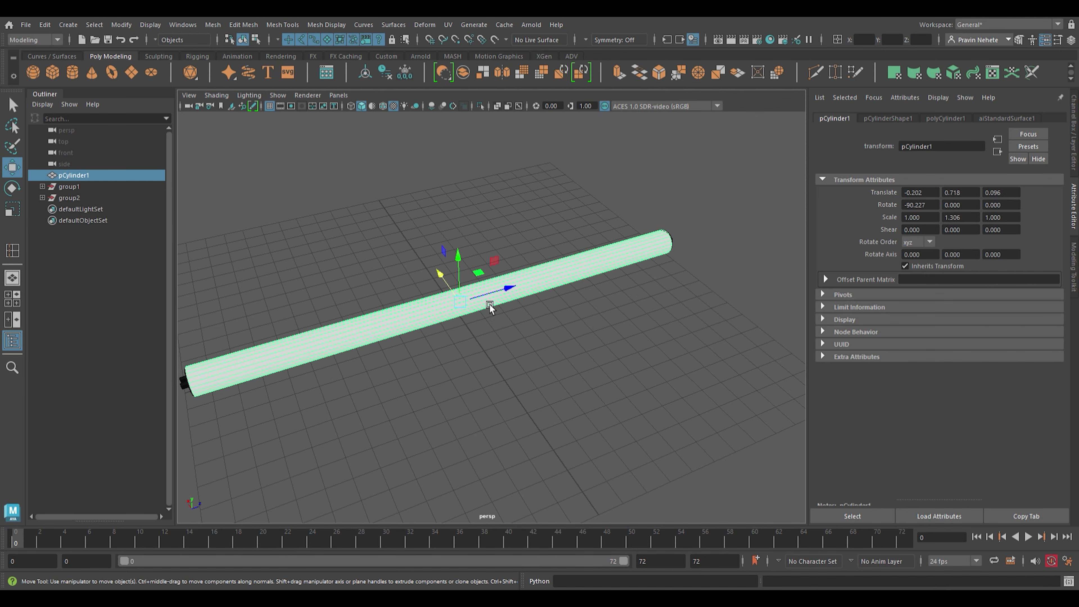
{"action": "left_click", "coordinate": [237, 55]}
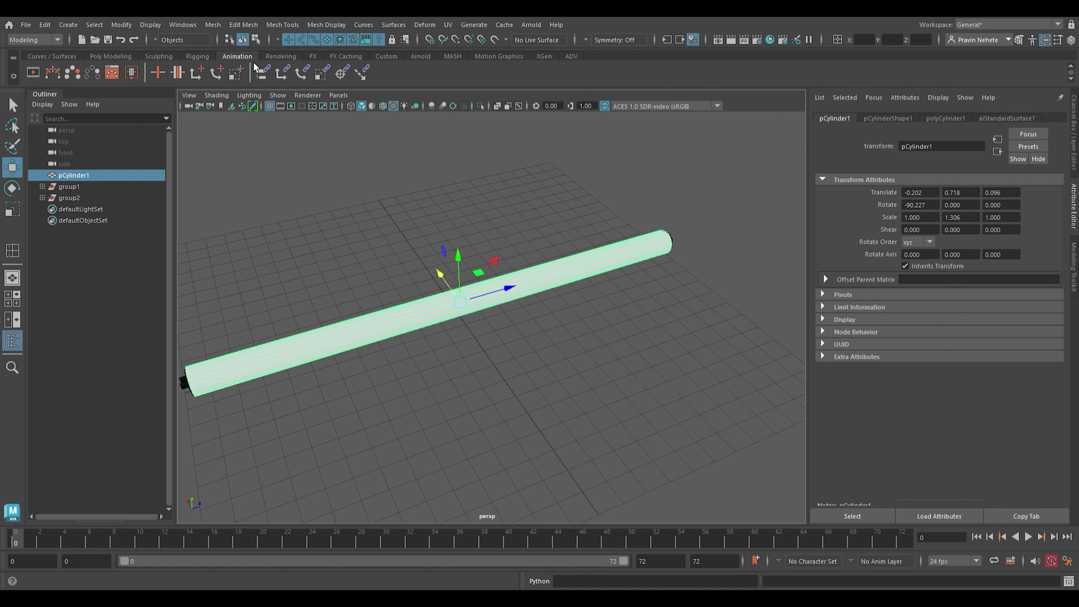
{"action": "left_click", "coordinate": [420, 55]}
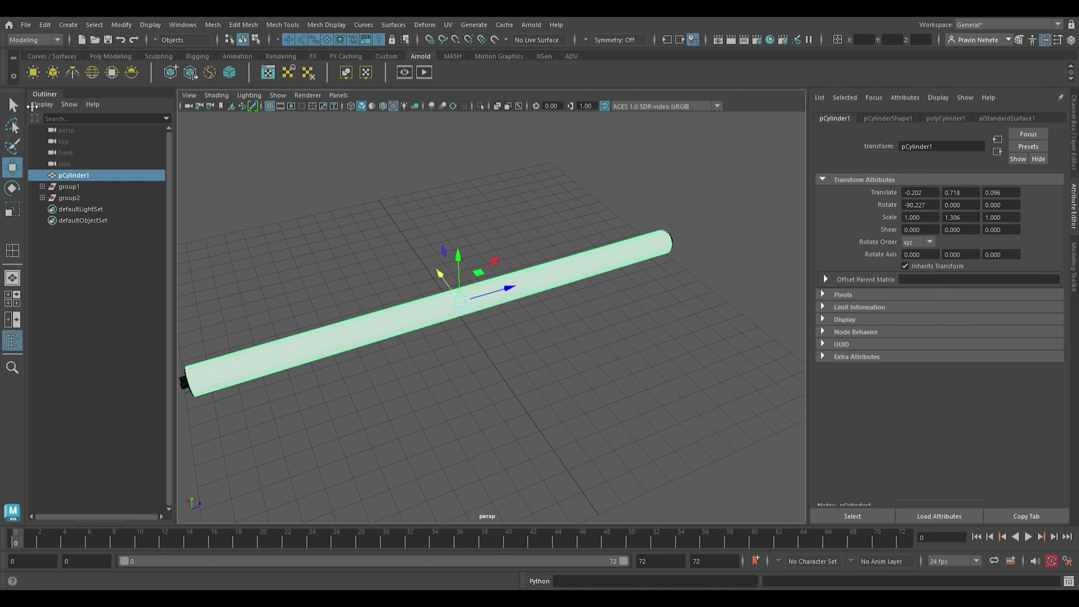
{"action": "left_click", "coordinate": [32, 73]}
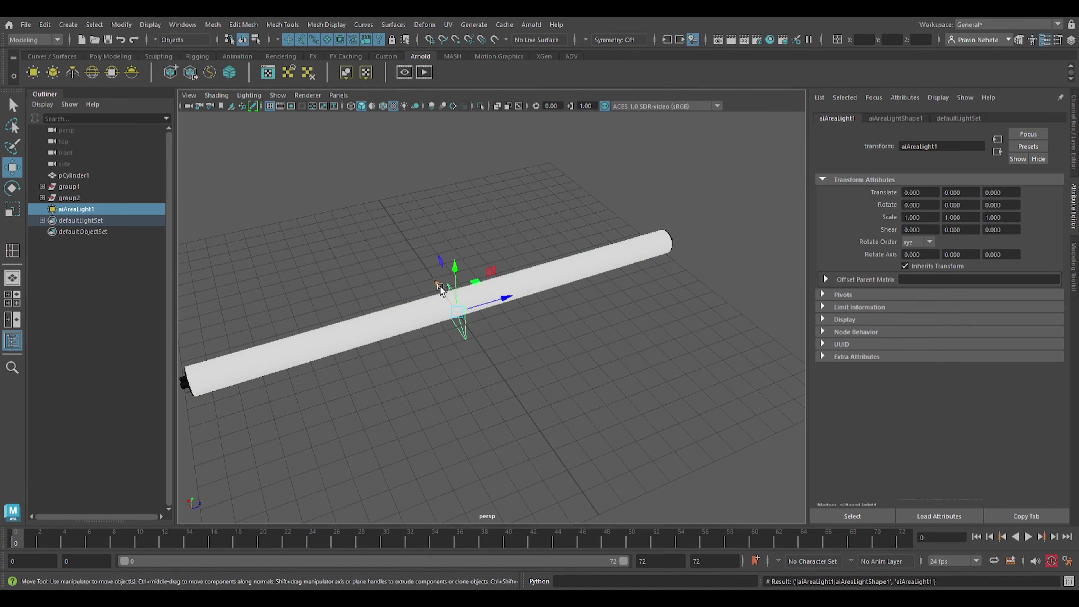
{"action": "key", "text": "r"}
{"action": "left_click_drag", "start_coordinate": [463, 310], "coordinate": [469, 321]}
{"action": "mouse_move", "coordinate": [456, 274]}
{"action": "left_mouse_down"}
{"action": "mouse_move", "coordinate": [473, 310]}
{"action": "mouse_move", "coordinate": [433, 278]}
{"action": "left_mouse_up"}
{"action": "key", "text": "w"}
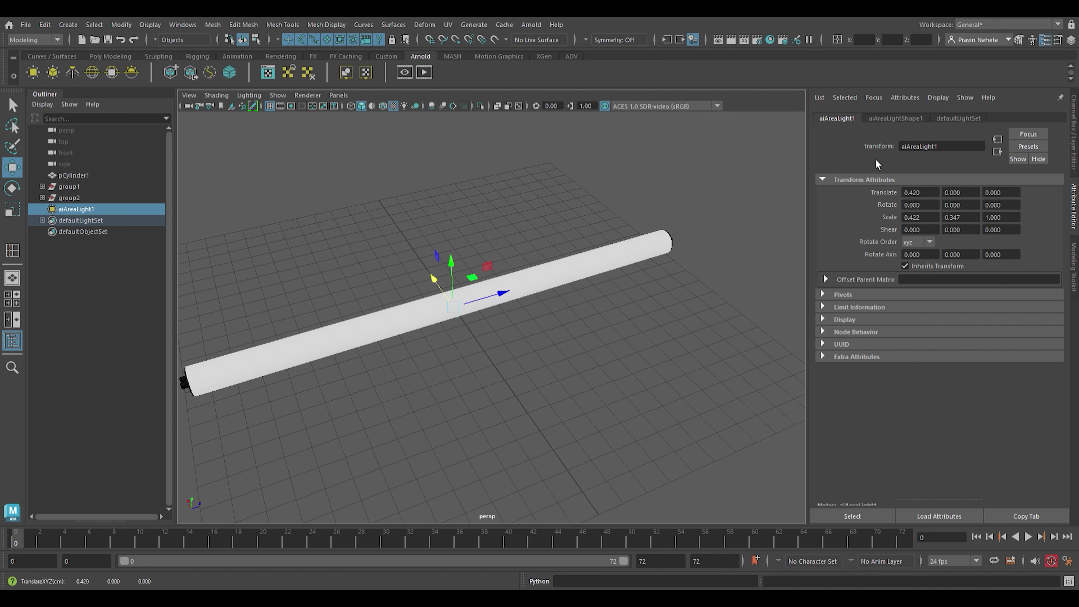
{"action": "left_click", "coordinate": [907, 121]}
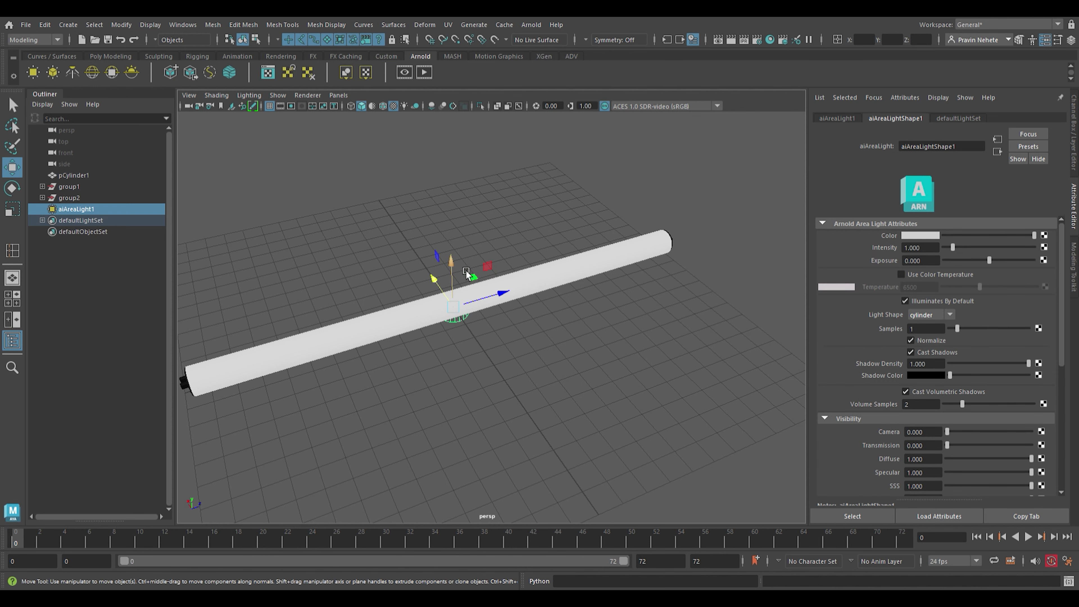
Rotate aiAreaLight1 about 93 degrees and move it down inside the tube
{"action": "left_click_drag", "start_coordinate": [466, 272], "coordinate": [459, 231]}
{"action": "key", "text": "e"}
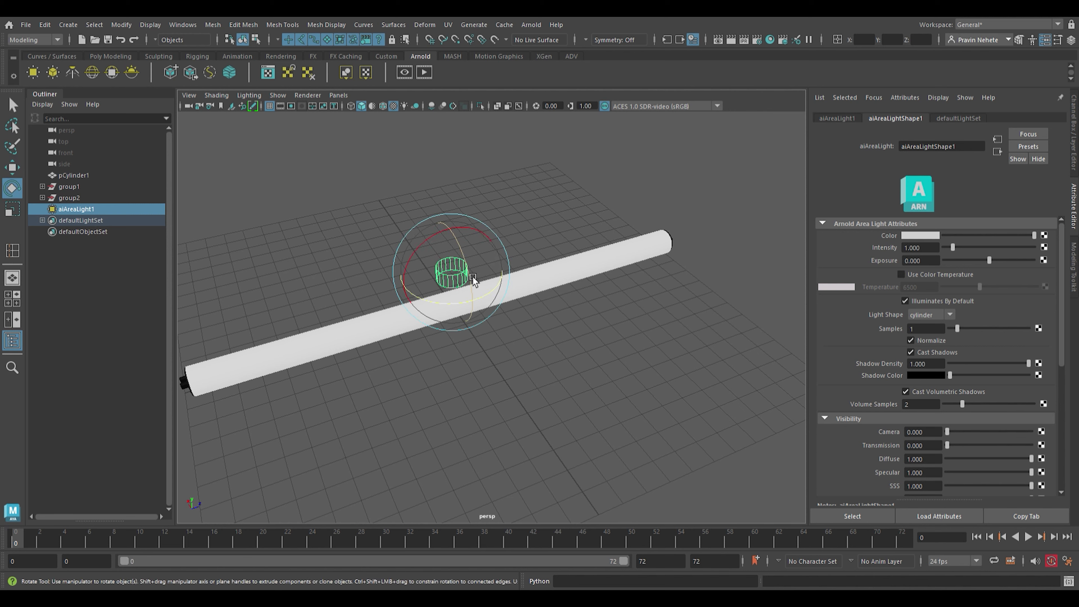
{"action": "mouse_move", "coordinate": [479, 284]}
{"action": "left_mouse_down"}
{"action": "mouse_move", "coordinate": [462, 223]}
{"action": "mouse_move", "coordinate": [470, 302]}
{"action": "left_mouse_up"}
{"action": "key", "text": "w"}
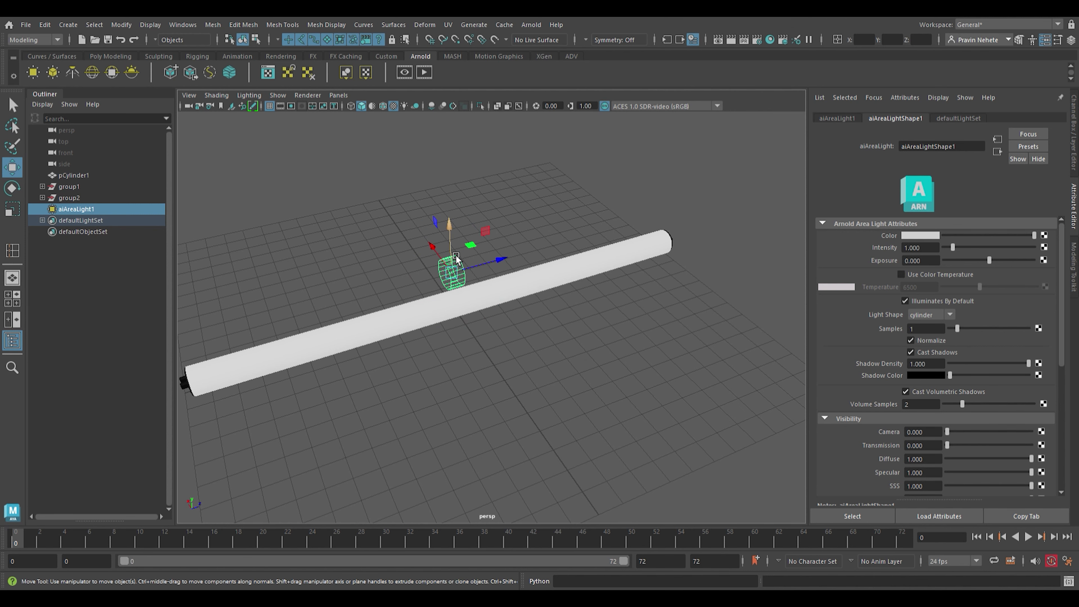
{"action": "left_click_drag", "start_coordinate": [447, 250], "coordinate": [459, 267]}
{"action": "mouse_move", "coordinate": [483, 324]}
{"action": "left_mouse_down", "text": "alt"}
{"action": "mouse_move", "coordinate": [502, 393]}
{"action": "mouse_move", "coordinate": [492, 381]}
{"action": "left_mouse_up", "text": "alt"}
{"action": "left_click_drag", "start_coordinate": [469, 202], "coordinate": [530, 343]}
{"action": "mouse_move", "coordinate": [492, 314]}
{"action": "left_mouse_down"}
{"action": "mouse_move", "coordinate": [473, 316]}
{"action": "mouse_move", "coordinate": [550, 410]}
{"action": "mouse_move", "coordinate": [533, 400]}
{"action": "mouse_move", "coordinate": [601, 403]}
{"action": "left_mouse_up"}
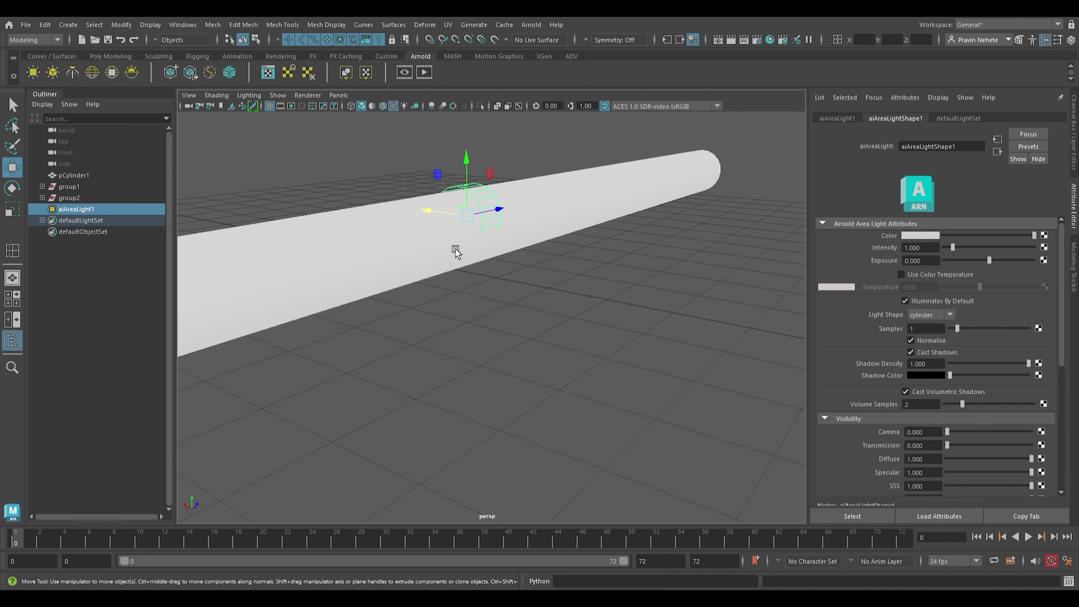
{"action": "mouse_move", "coordinate": [453, 248]}
{"action": "left_mouse_down"}
{"action": "mouse_move", "coordinate": [478, 187]}
{"action": "mouse_move", "coordinate": [461, 227]}
{"action": "left_mouse_up"}
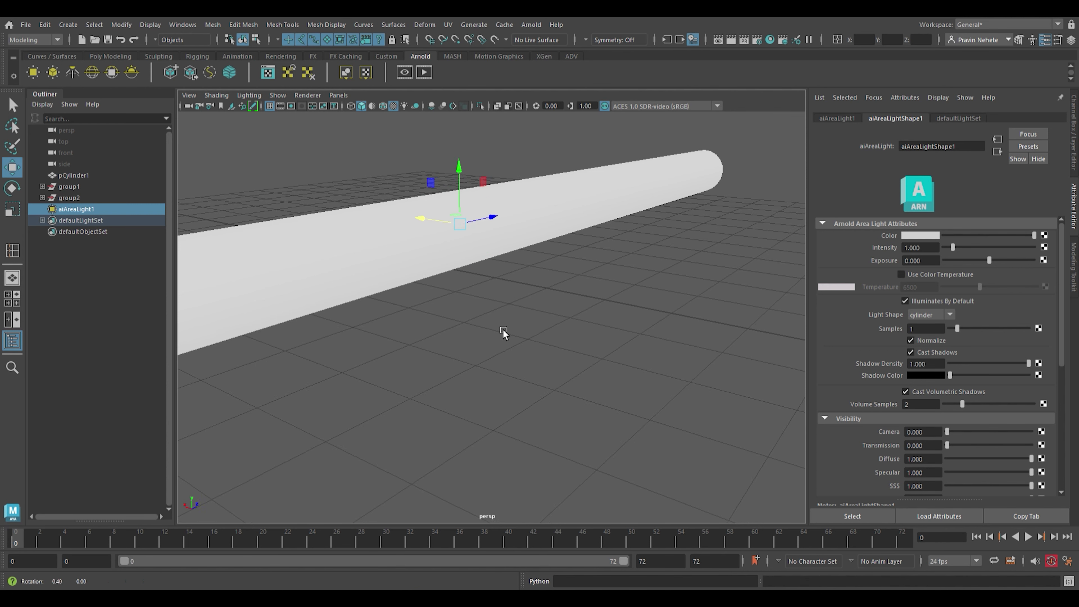
{"action": "left_click_drag", "start_coordinate": [505, 332], "coordinate": [441, 382], "text": "alt"}
{"action": "scroll", "coordinate": [441, 382], "scroll_direction": "down", "scroll_amount": 5}
Stretch the area light to span the tube's length, aligned and centred inside it
{"action": "key", "text": "r"}
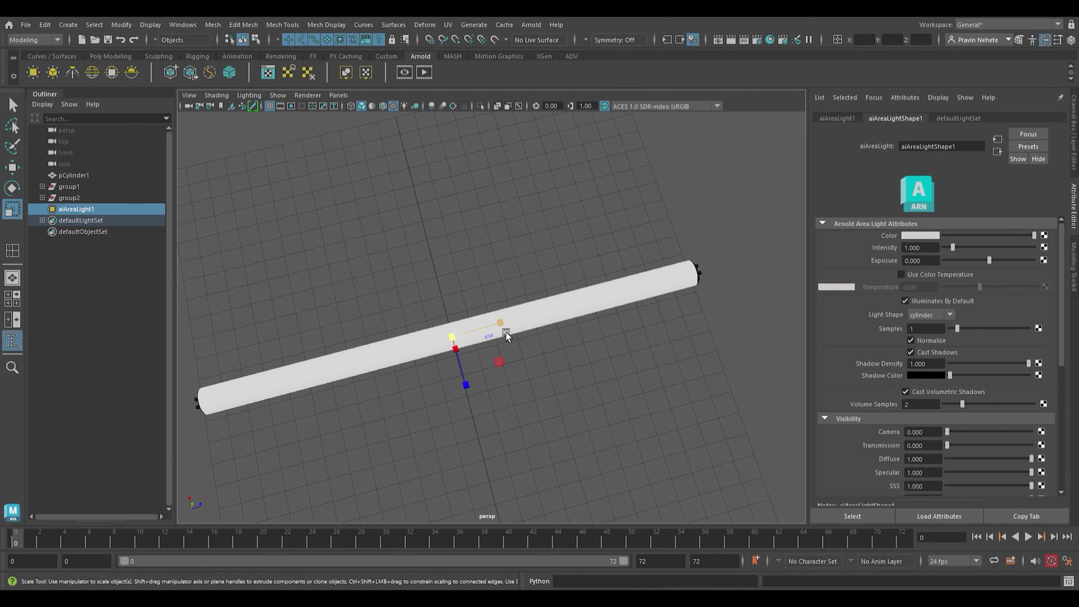
{"action": "left_click_drag", "start_coordinate": [506, 331], "coordinate": [764, 282]}
{"action": "mouse_move", "coordinate": [505, 321]}
{"action": "left_mouse_down"}
{"action": "mouse_move", "coordinate": [599, 325]}
{"action": "mouse_move", "coordinate": [664, 308]}
{"action": "mouse_move", "coordinate": [650, 313]}
{"action": "left_mouse_up"}
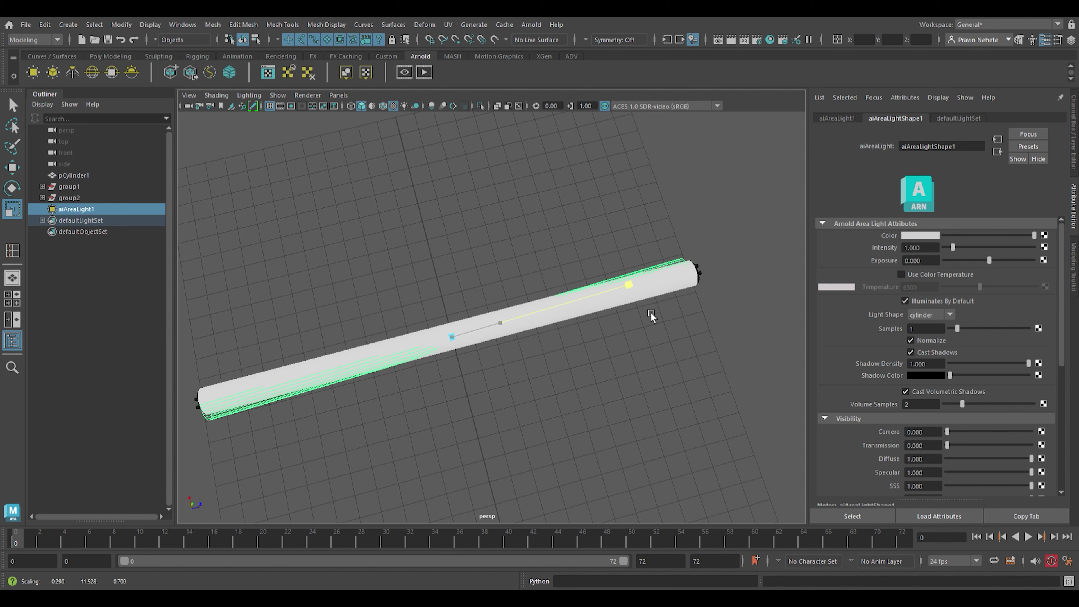
{"action": "key", "text": "e"}
{"action": "left_click_drag", "start_coordinate": [487, 359], "coordinate": [490, 381]}
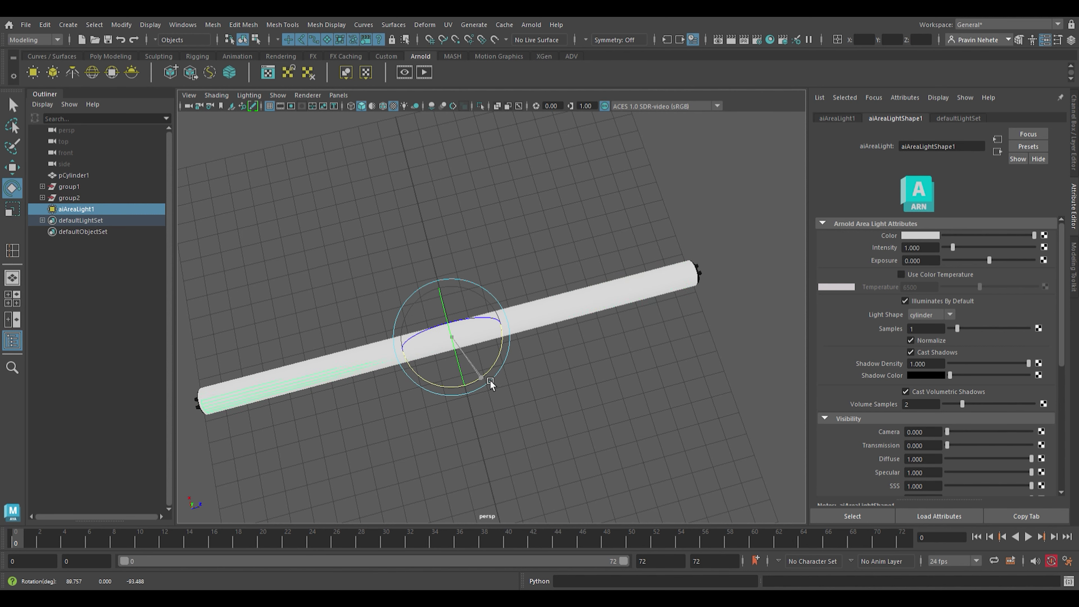
{"action": "key", "text": "w"}
{"action": "left_click_drag", "start_coordinate": [455, 315], "coordinate": [453, 308]}
{"action": "left_click_drag", "start_coordinate": [454, 447], "coordinate": [534, 390], "text": "alt"}
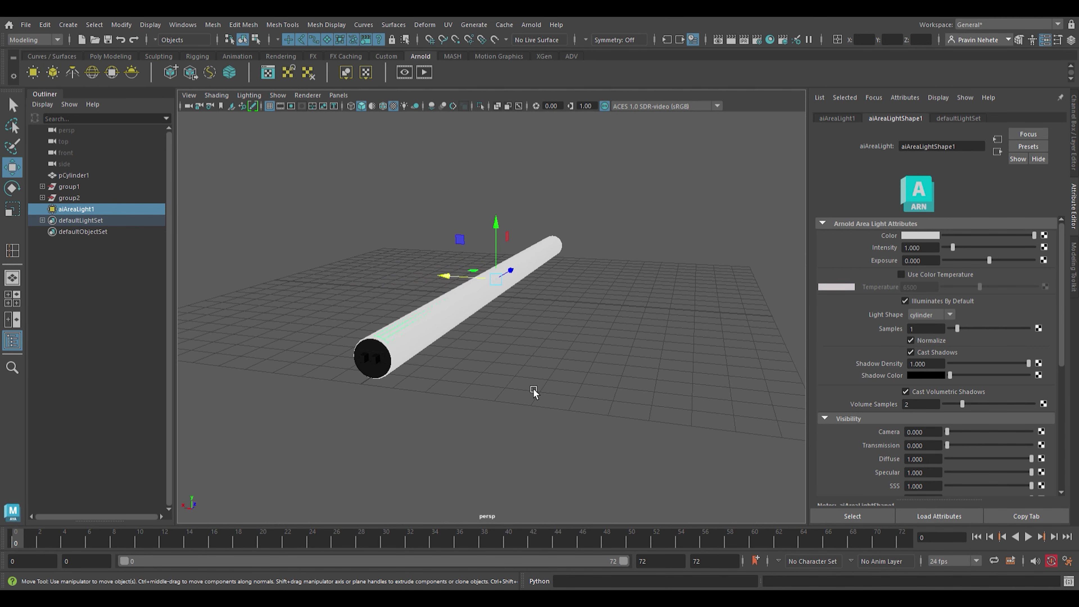
{"action": "left_click_drag", "start_coordinate": [506, 246], "coordinate": [505, 240]}
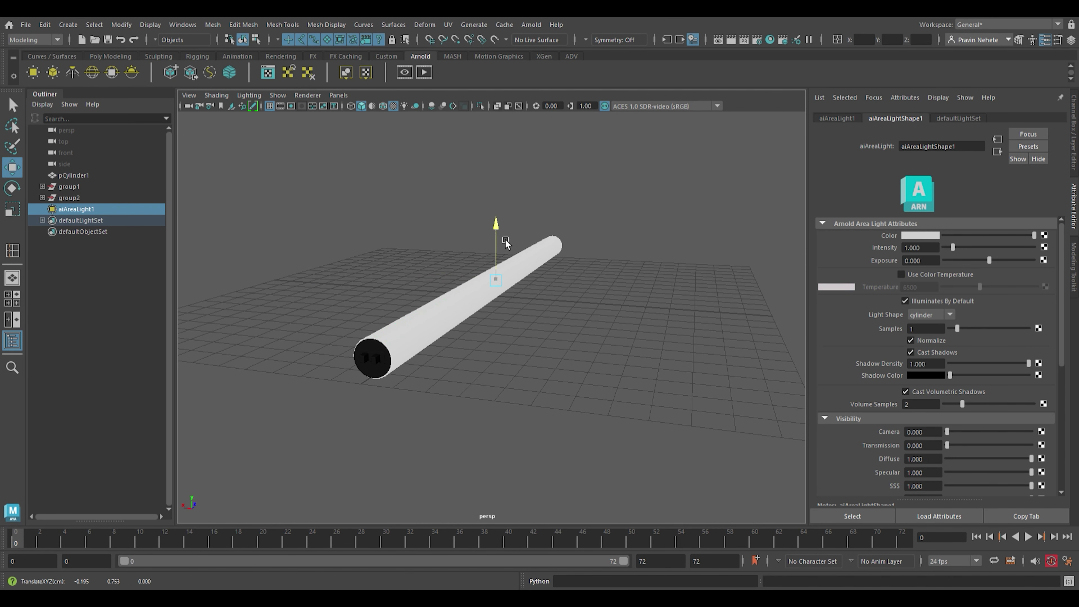
Set aiAreaLight1's intensity to 9
{"action": "left_click", "coordinate": [629, 347]}
{"action": "left_click", "coordinate": [123, 209]}
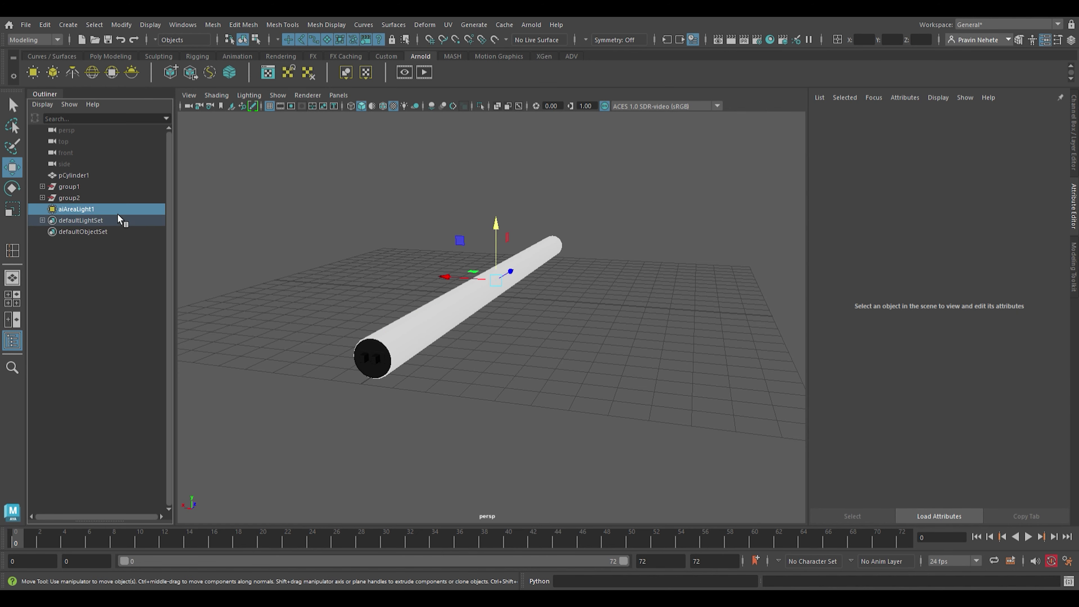
{"action": "left_click", "coordinate": [936, 248]}
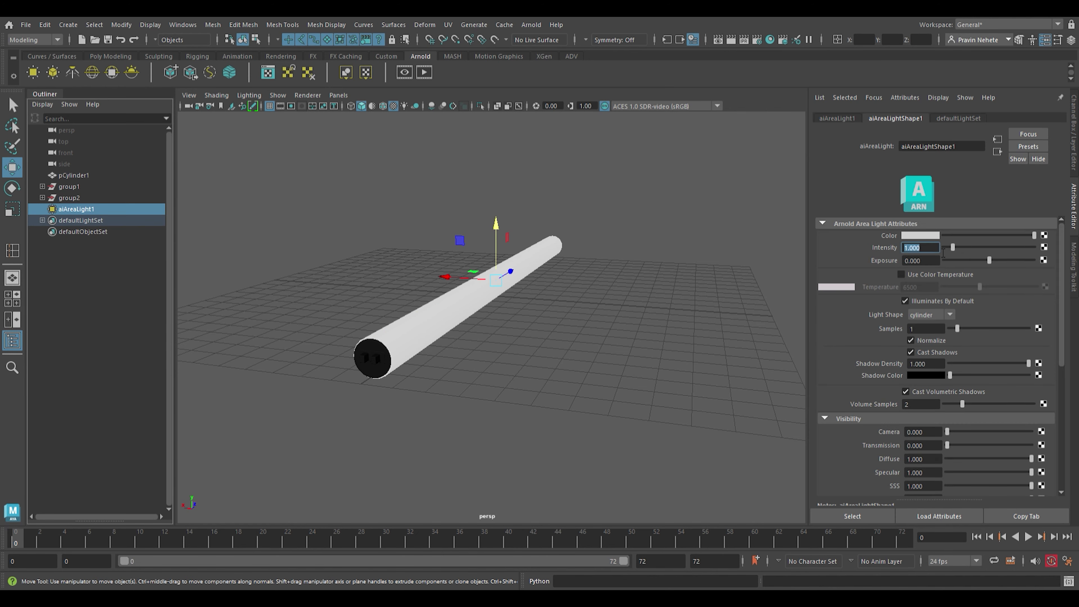
{"action": "type", "text": "9.000"}
{"action": "key", "text": "Return"}
{"action": "left_click", "coordinate": [111, 56]}
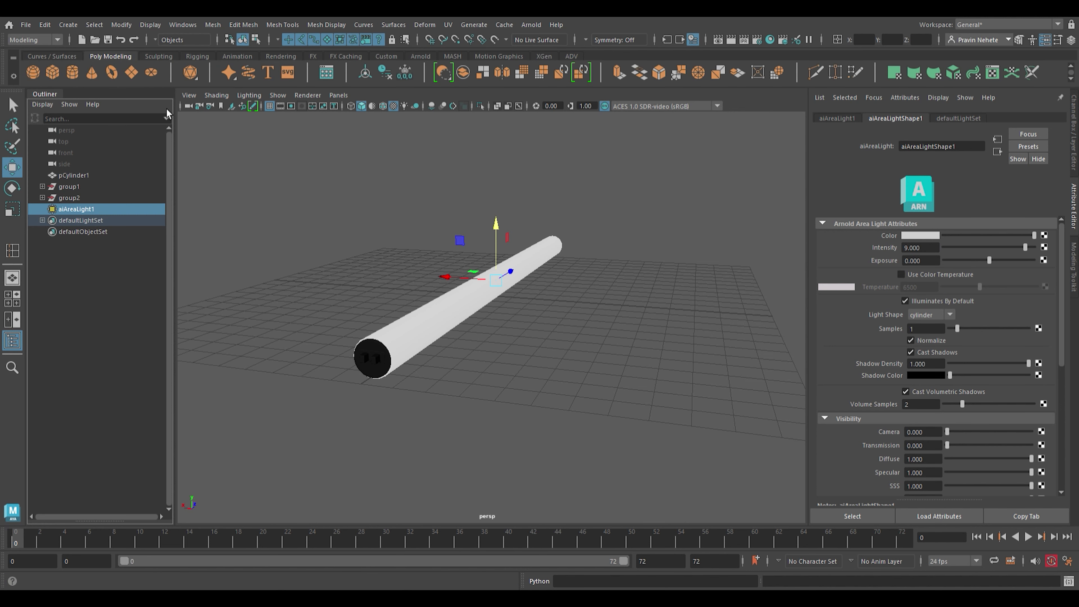
{"action": "scroll", "coordinate": [354, 282], "scroll_direction": "down", "scroll_amount": 2}
{"action": "scroll", "coordinate": [214, 337], "scroll_direction": "down", "scroll_amount": 2}
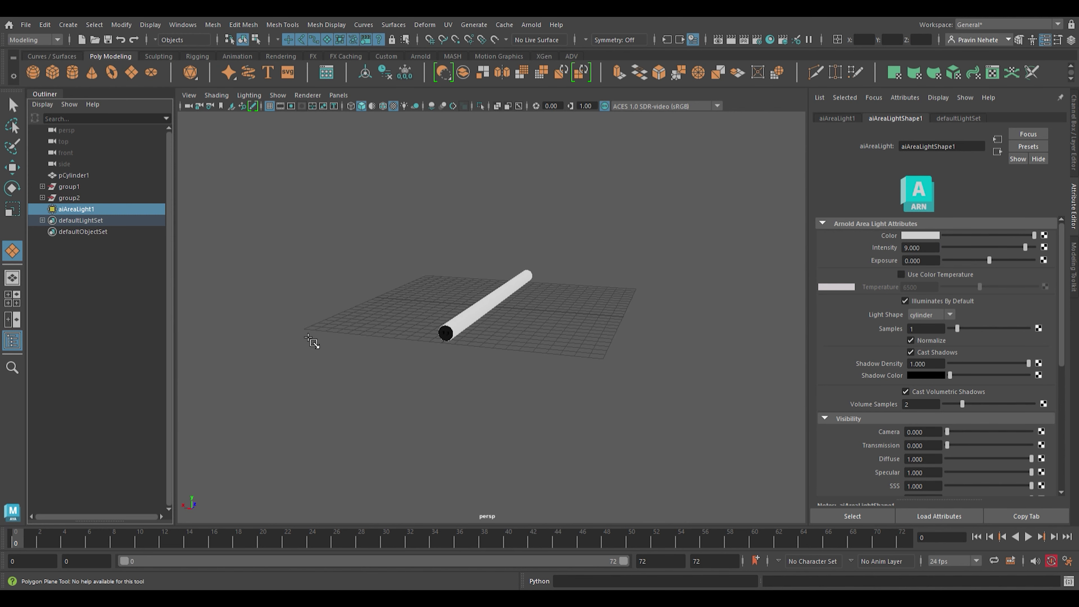
Draw a ground plane across the grid and shift it into place beneath the tube
{"action": "left_click_drag", "start_coordinate": [309, 338], "coordinate": [698, 281]}
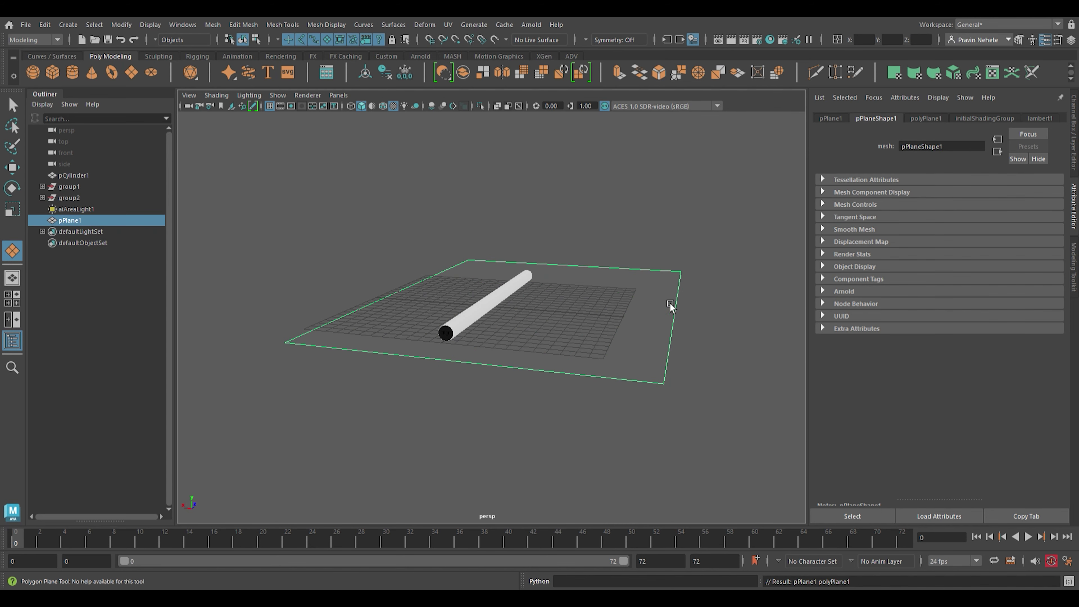
{"action": "key", "text": "w"}
{"action": "left_click_drag", "start_coordinate": [506, 298], "coordinate": [482, 298]}
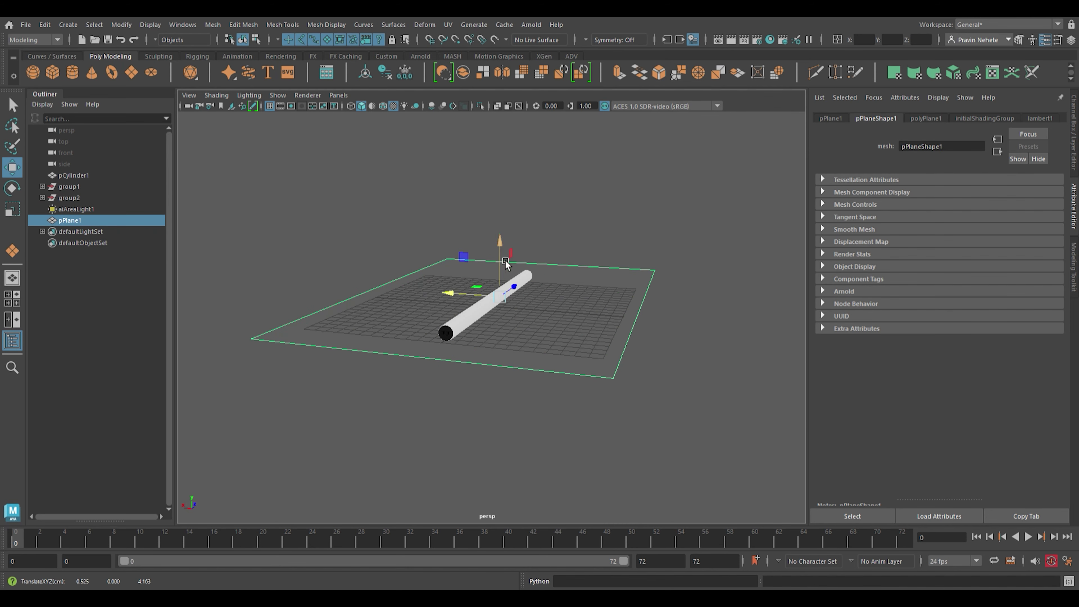
{"action": "left_click_drag", "start_coordinate": [506, 263], "coordinate": [506, 260]}
Group pCylinder1 through aiAreaLight1 into group3
{"action": "left_click", "coordinate": [90, 178]}
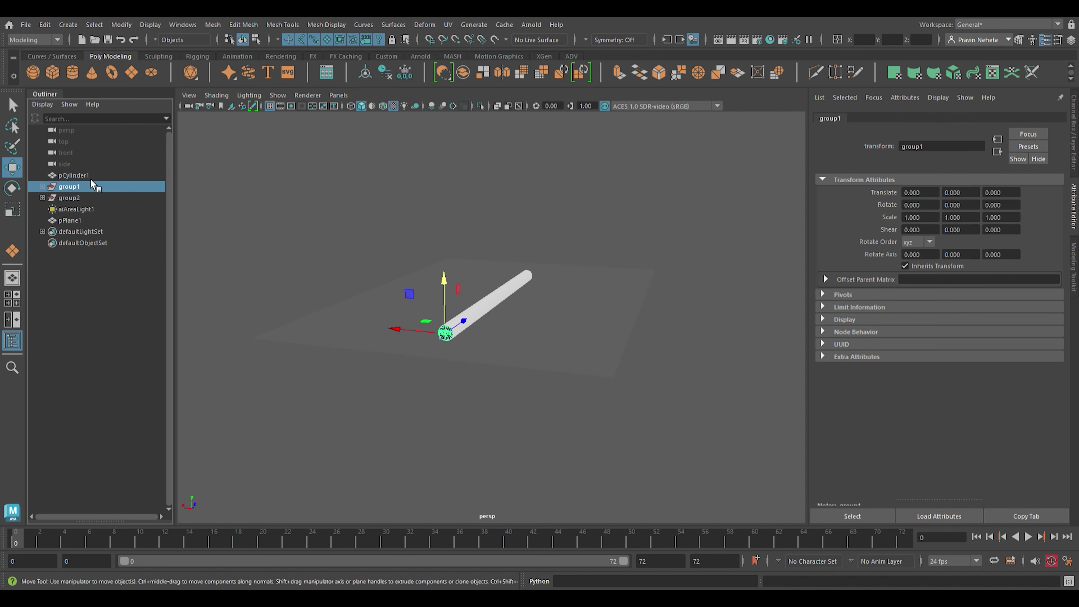
{"action": "left_click", "coordinate": [83, 212], "text": "shift"}
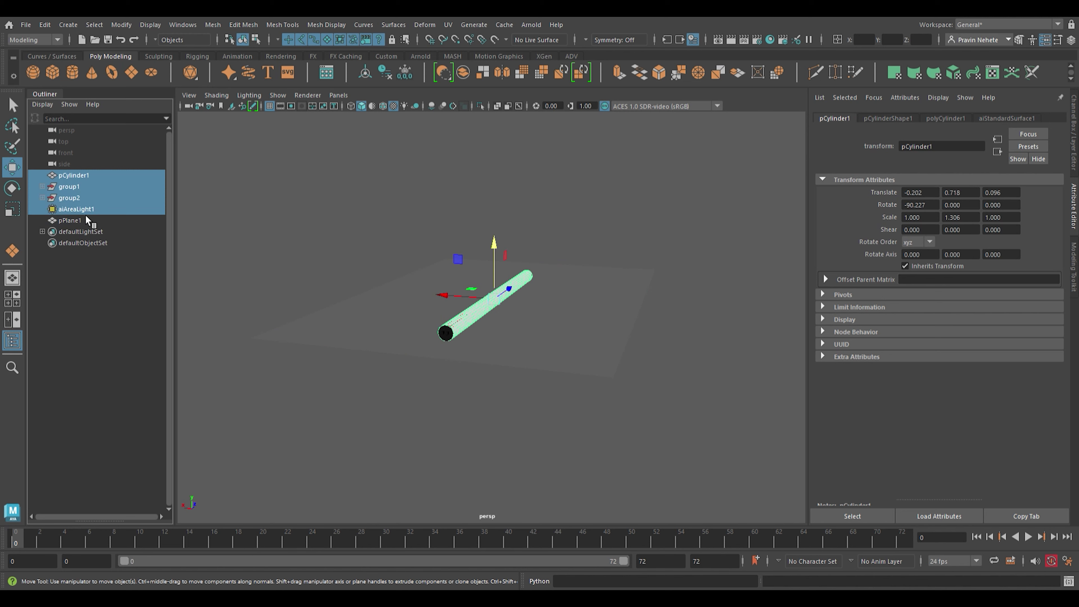
{"action": "key", "text": "ctrl+g"}
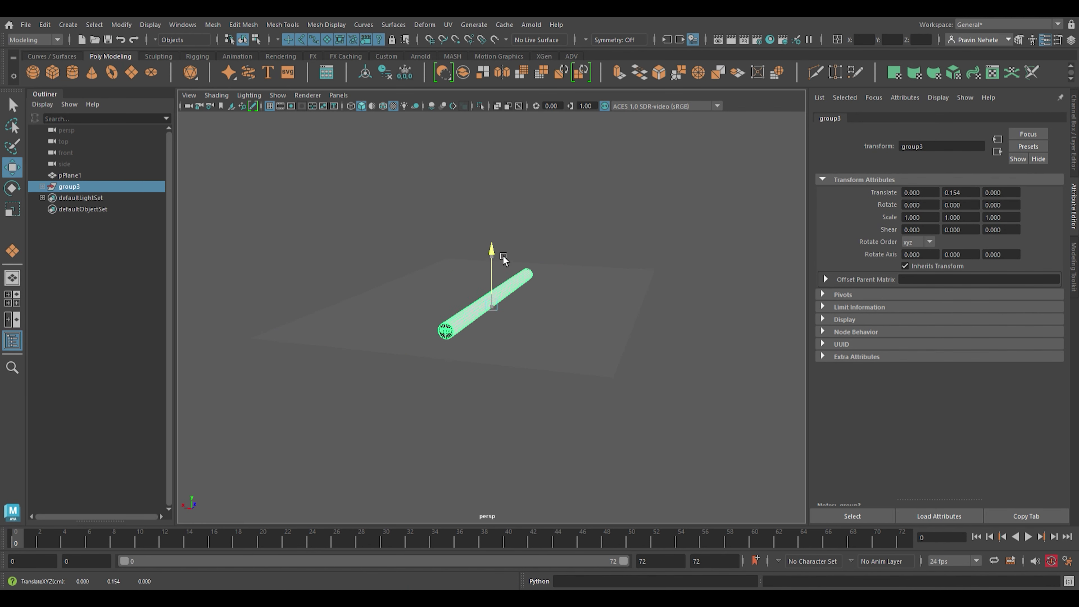
{"action": "left_click", "coordinate": [501, 248]}
Give the ground plane pPlane1 a teal aiStandardSurface shader
{"action": "left_click", "coordinate": [588, 332]}
{"action": "scroll", "coordinate": [588, 332], "scroll_direction": "up", "scroll_amount": 3}
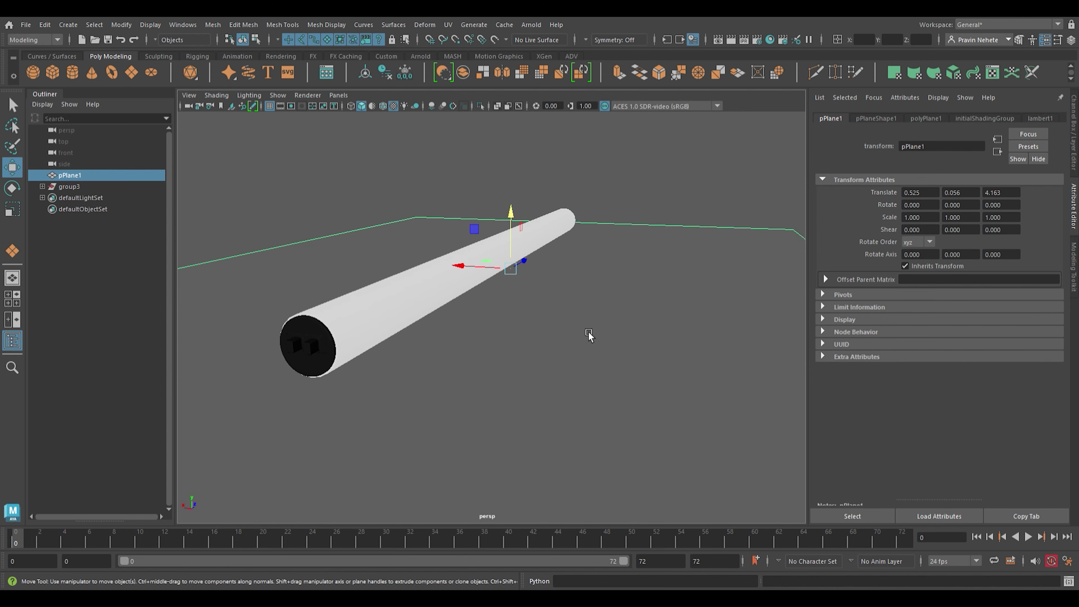
{"action": "left_click_drag", "start_coordinate": [577, 356], "coordinate": [487, 371], "text": "alt"}
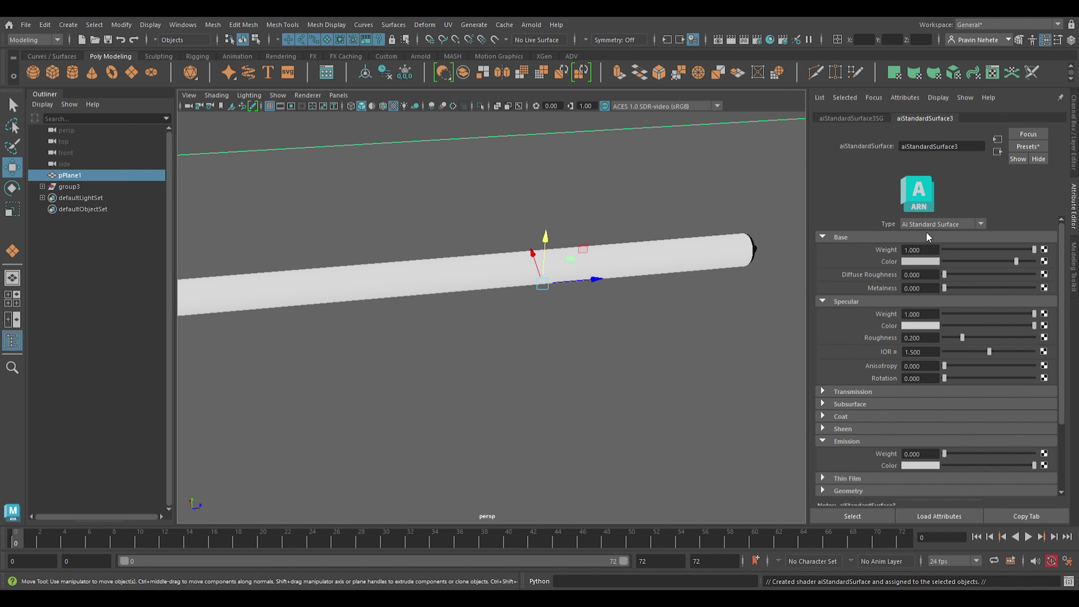
{"action": "scroll", "coordinate": [643, 190], "scroll_direction": "down", "scroll_amount": 5}
{"action": "left_click", "coordinate": [622, 145]}
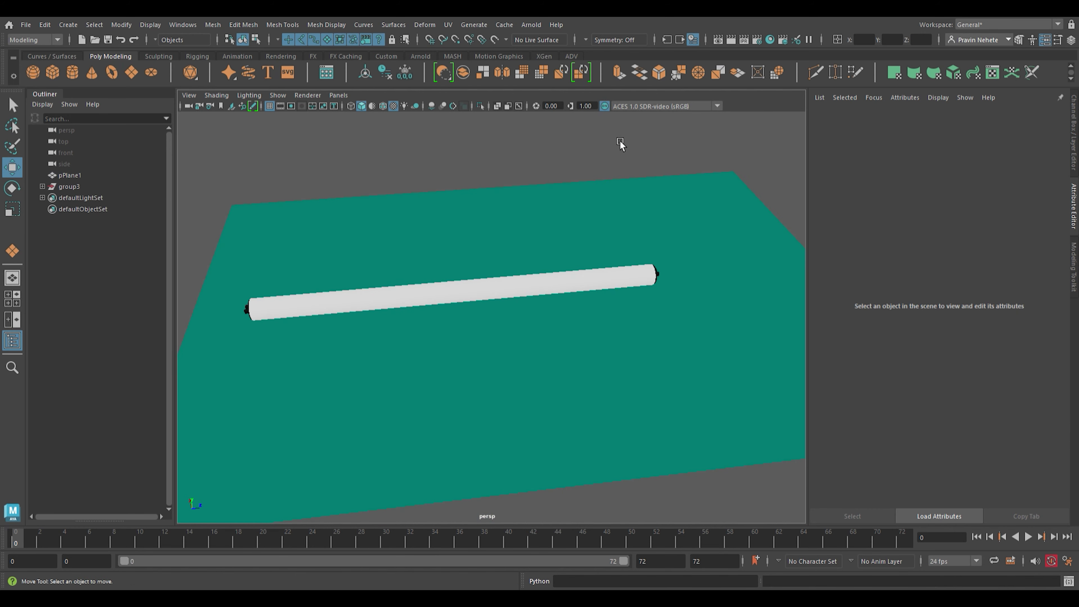
Raise group3 above the ground plane
{"action": "left_click", "coordinate": [68, 187]}
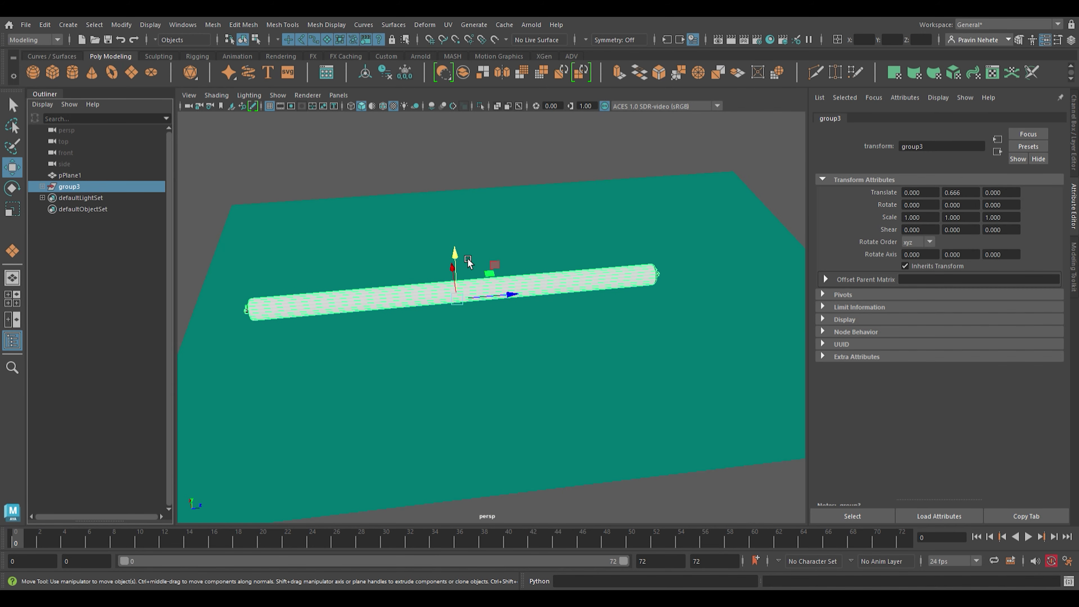
{"action": "left_click_drag", "start_coordinate": [468, 259], "coordinate": [467, 249]}
{"action": "left_click", "coordinate": [434, 156]}
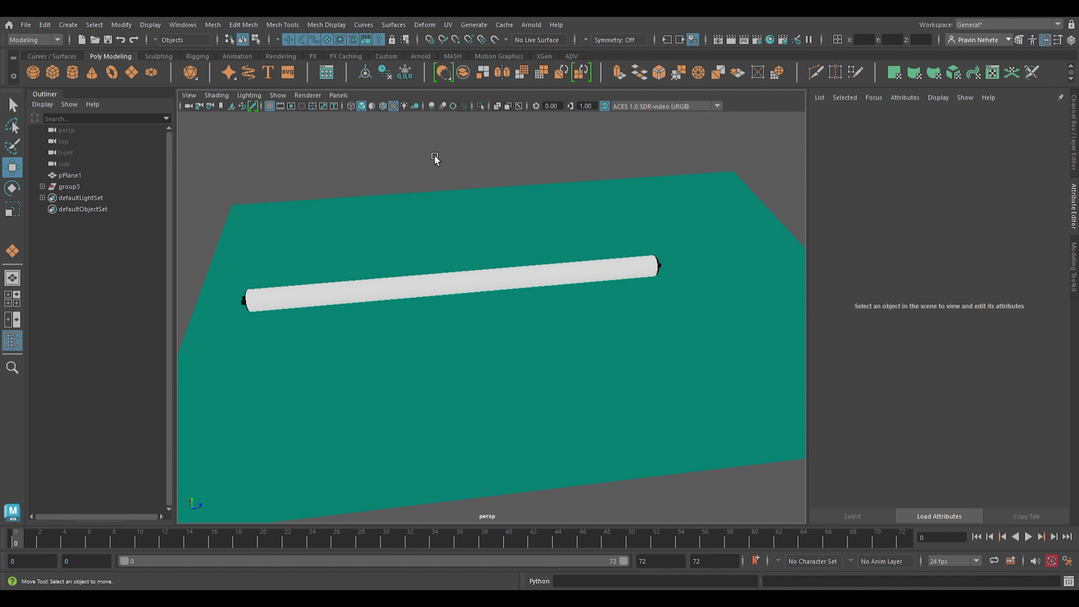
{"action": "left_click", "coordinate": [430, 56]}
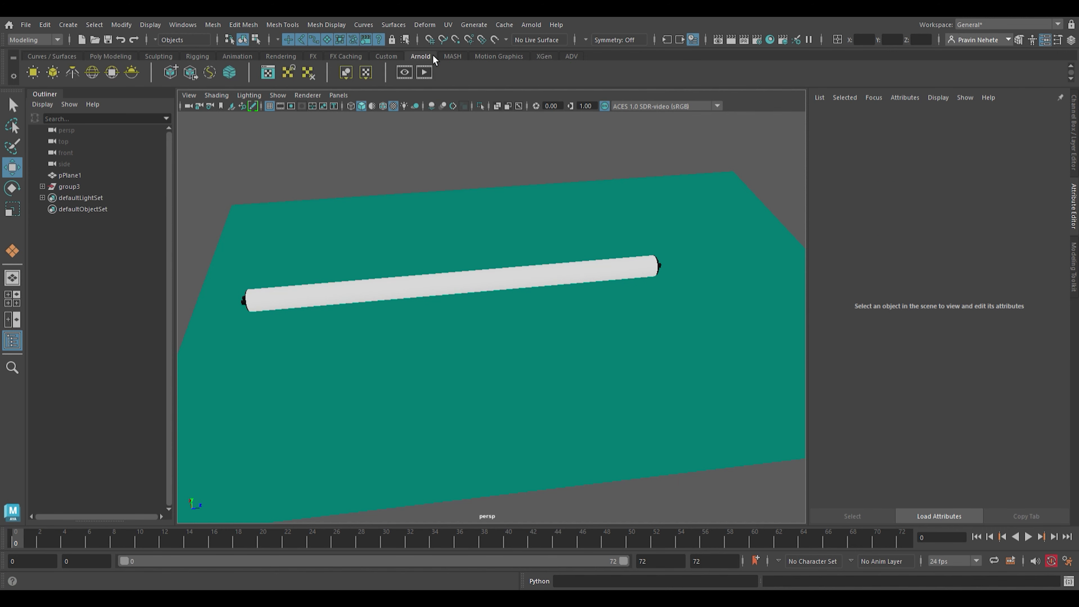
Add an Arnold skydome light, then select the area light inside group3
{"action": "left_click", "coordinate": [97, 74]}
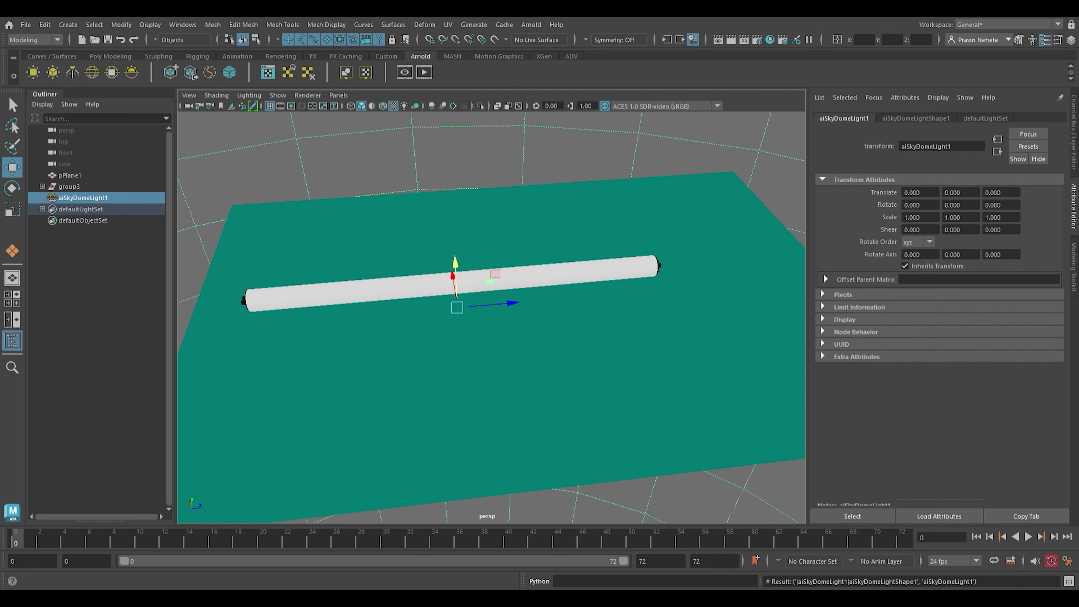
{"action": "left_click", "coordinate": [972, 119]}
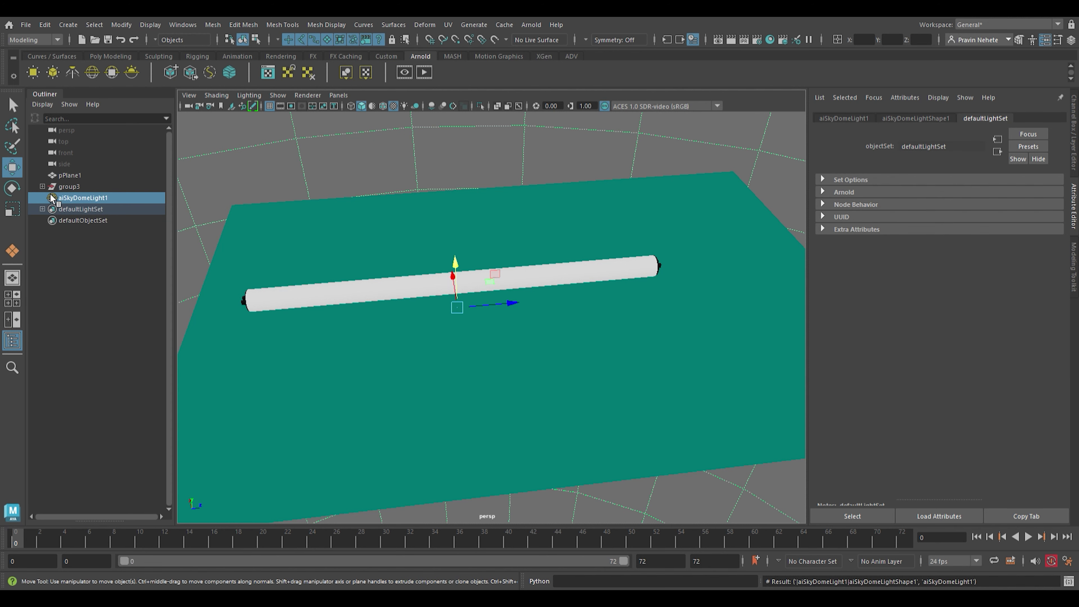
{"action": "left_click", "coordinate": [42, 186]}
{"action": "left_click", "coordinate": [83, 231]}
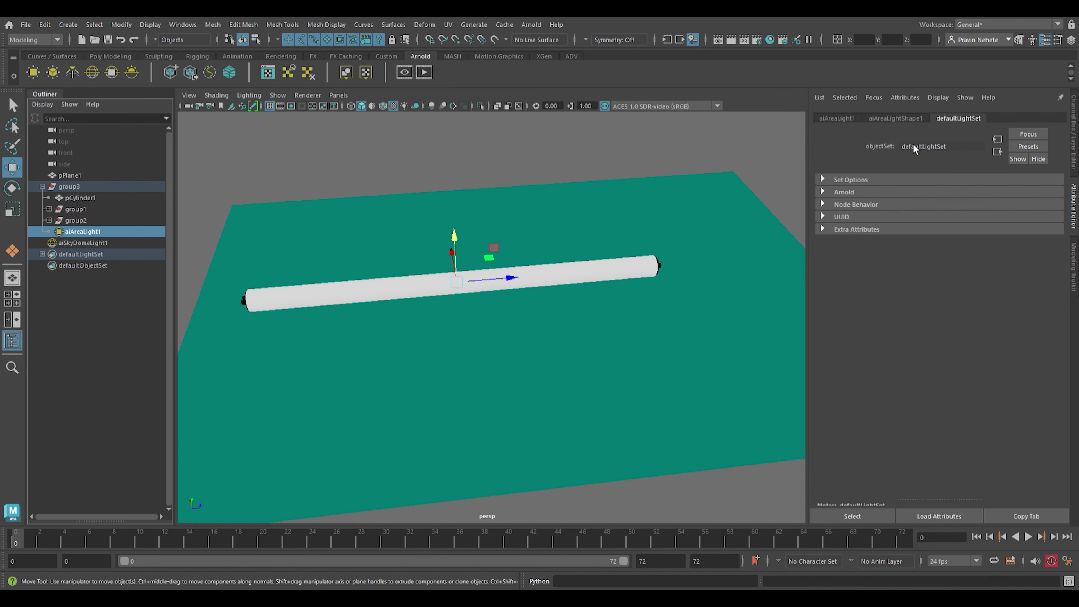
{"action": "left_click", "coordinate": [917, 117]}
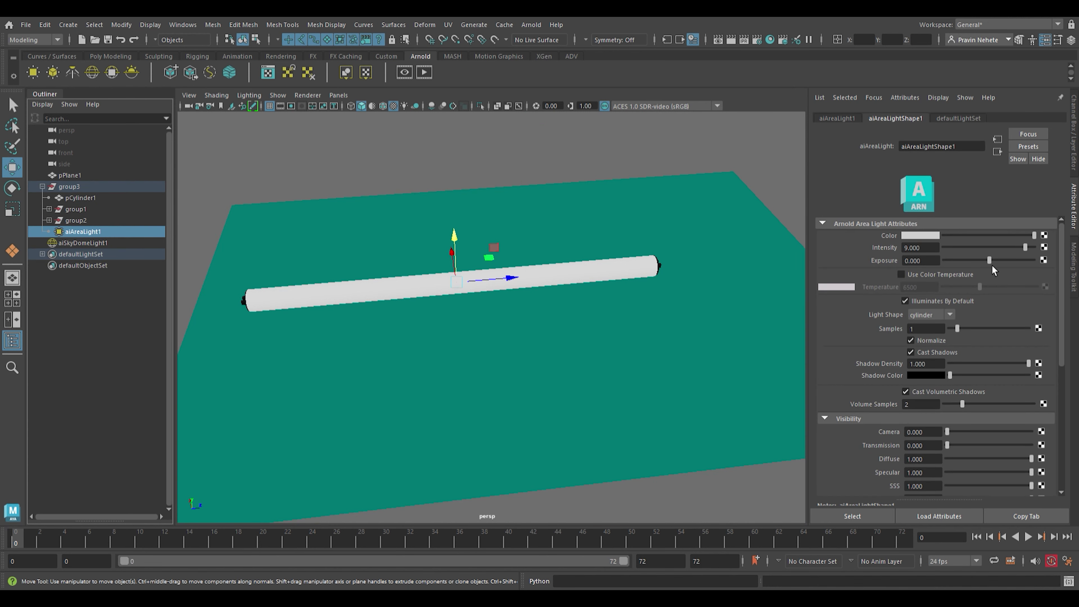
Set aiAreaLight1's Exposure and Intensity both to 18
{"action": "left_click_drag", "start_coordinate": [994, 263], "coordinate": [1034, 261]}
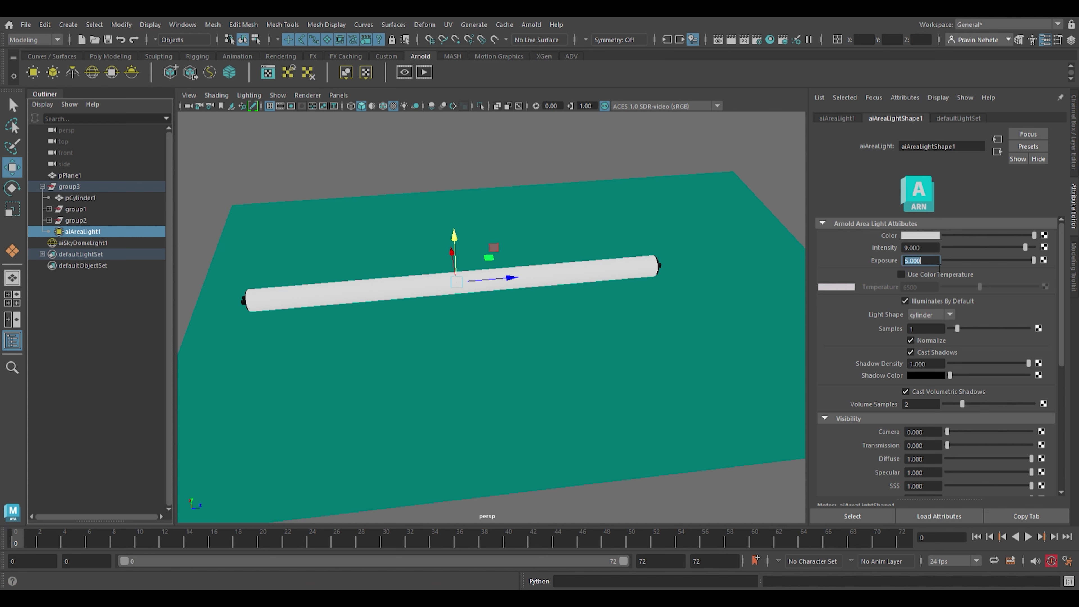
{"action": "type", "text": "9"}
{"action": "key", "text": "Return"}
{"action": "type", "text": "8"}
{"action": "key", "text": "Return"}
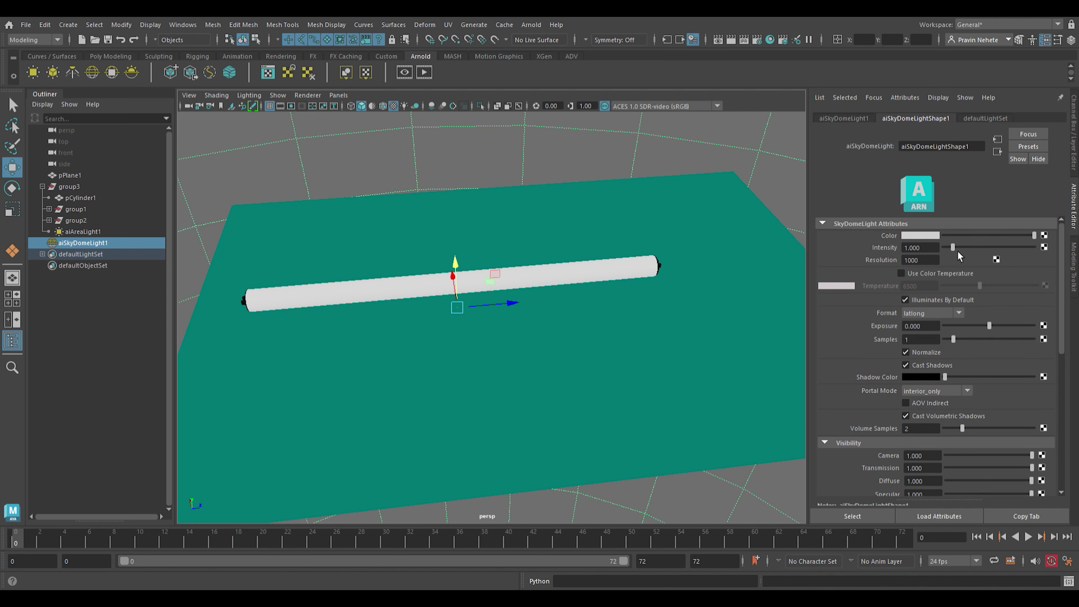
Set the skydome light's Camera visibility to 0
{"action": "left_click", "coordinate": [976, 123]}
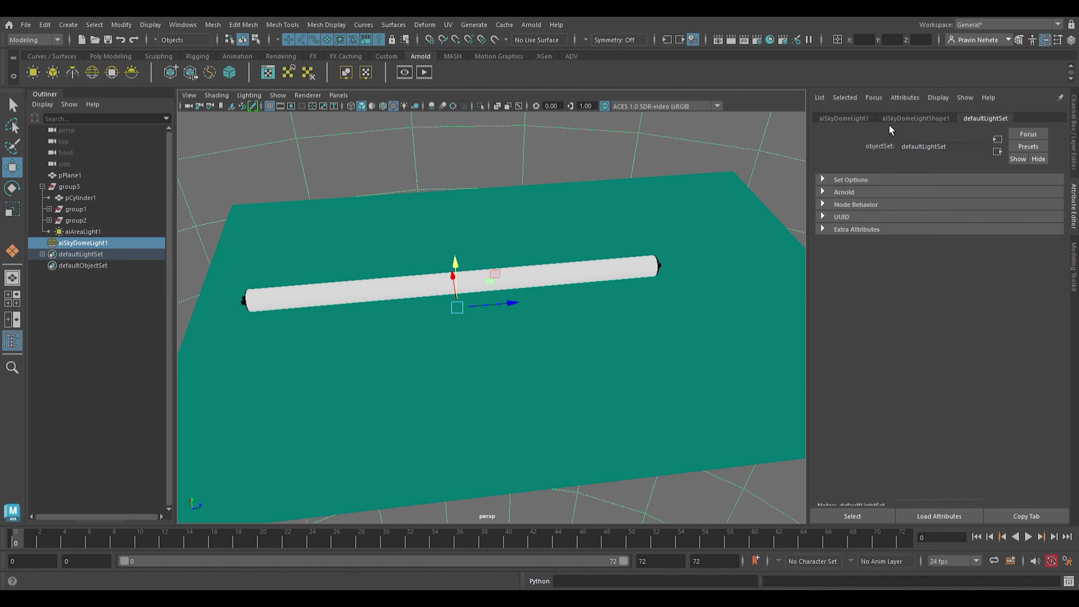
{"action": "left_click", "coordinate": [843, 119]}
{"action": "left_click", "coordinate": [915, 119]}
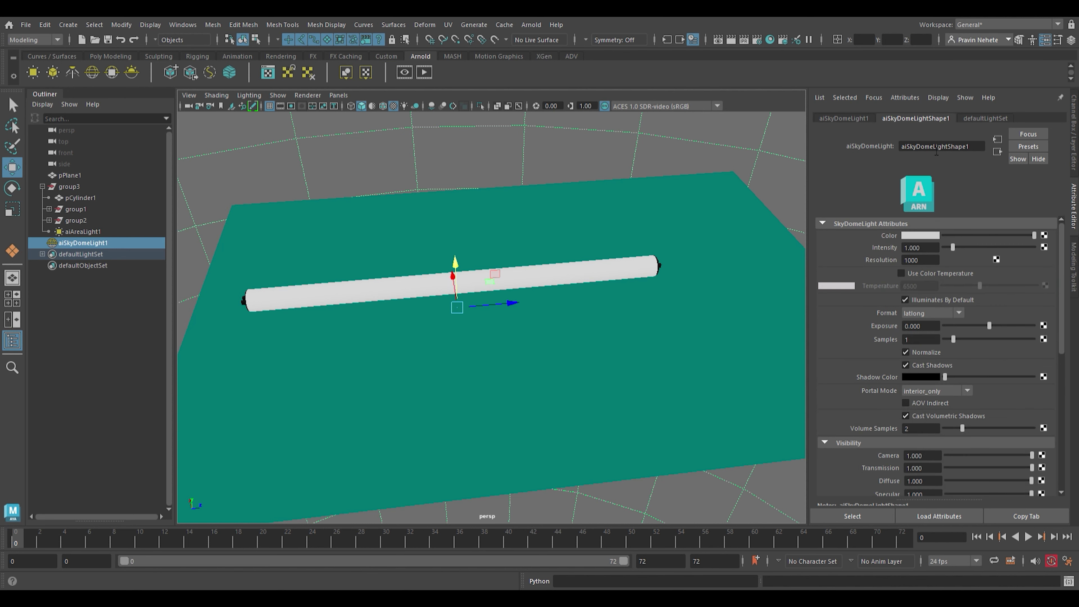
{"action": "scroll", "coordinate": [918, 429], "scroll_direction": "down", "scroll_amount": 2}
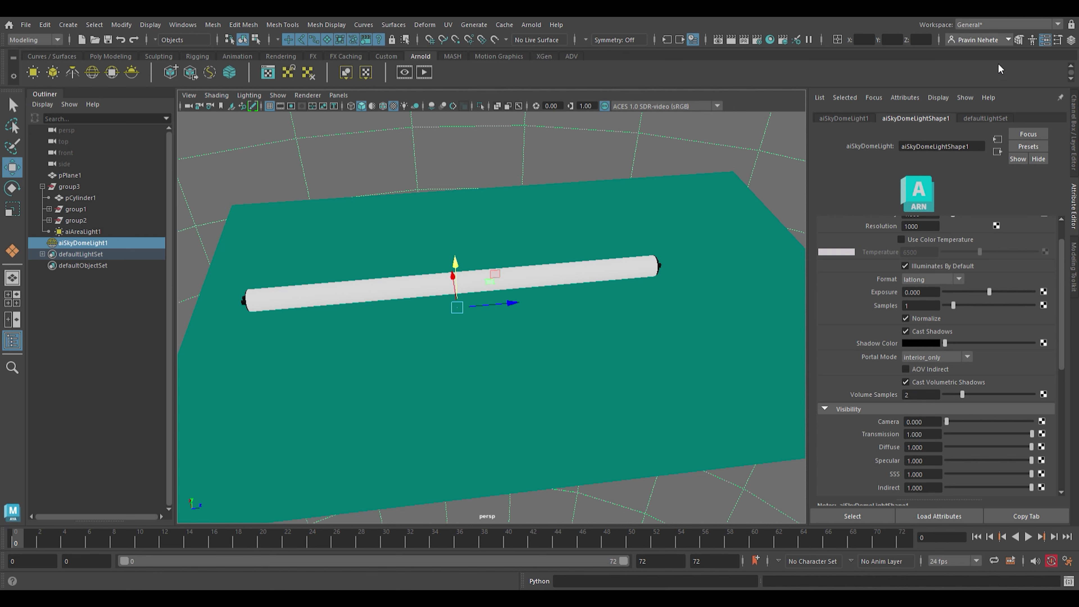
Tilt group3 to 44.705° on X and raise it to Translate Y 8.203
{"action": "left_click", "coordinate": [89, 188]}
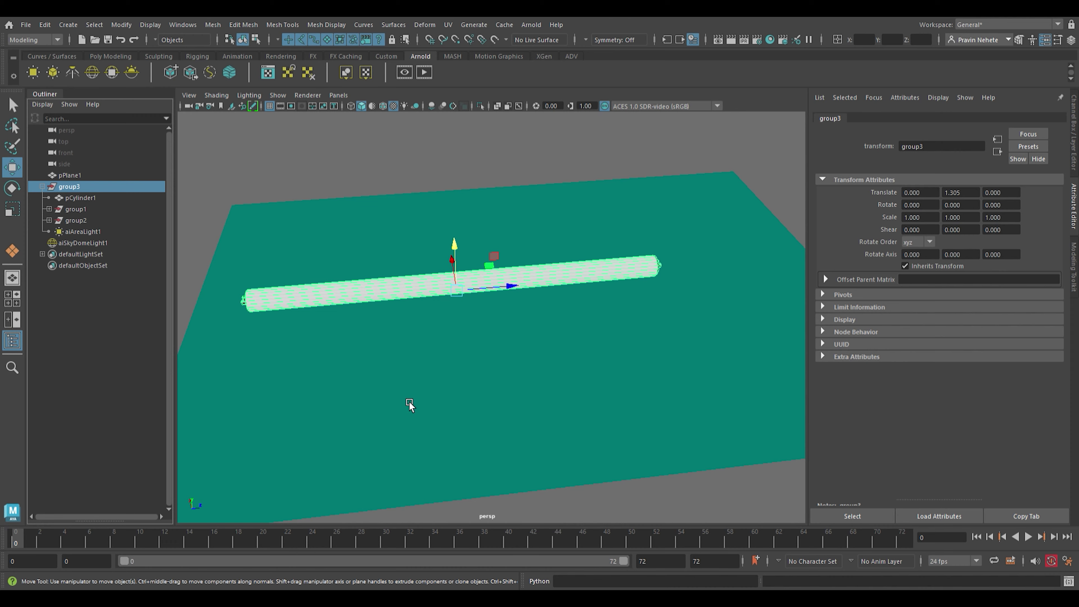
{"action": "left_click_drag", "start_coordinate": [409, 393], "coordinate": [401, 388], "text": "alt"}
{"action": "key", "text": "e"}
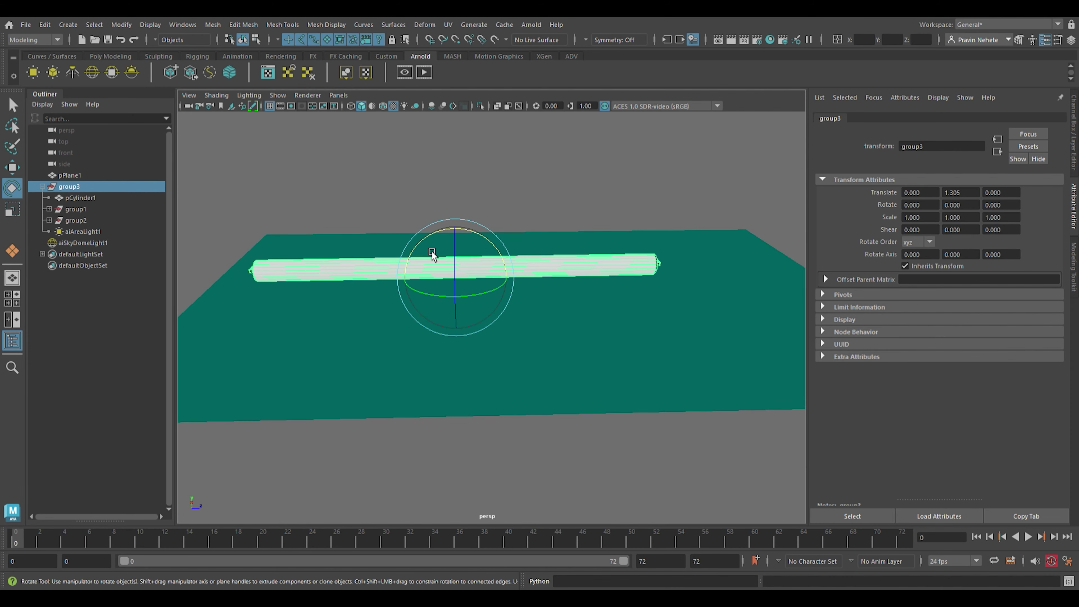
{"action": "left_click_drag", "start_coordinate": [453, 247], "coordinate": [468, 241]}
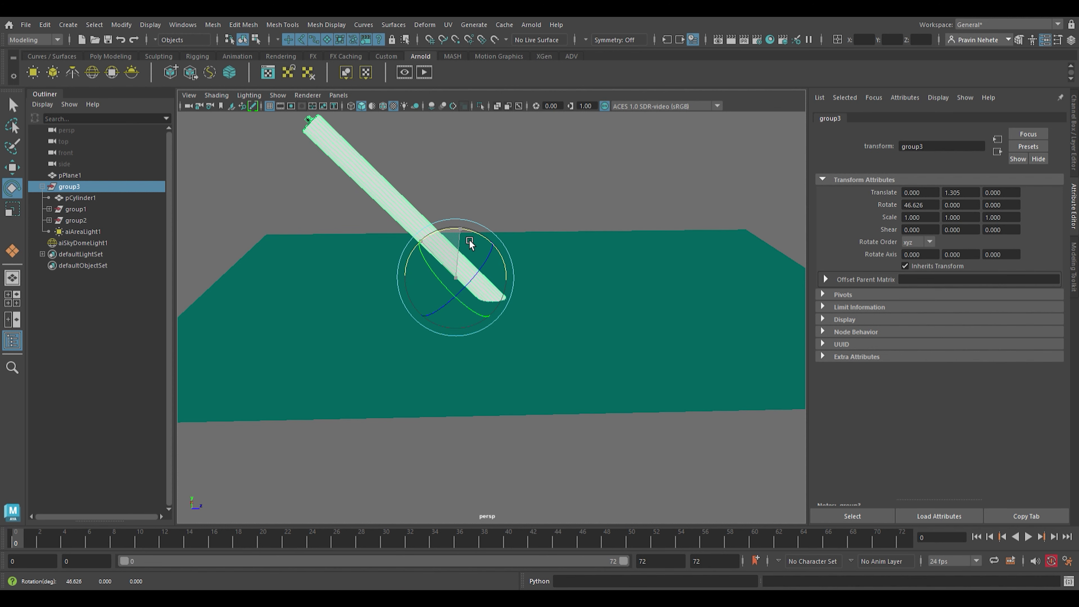
{"action": "key", "text": "w"}
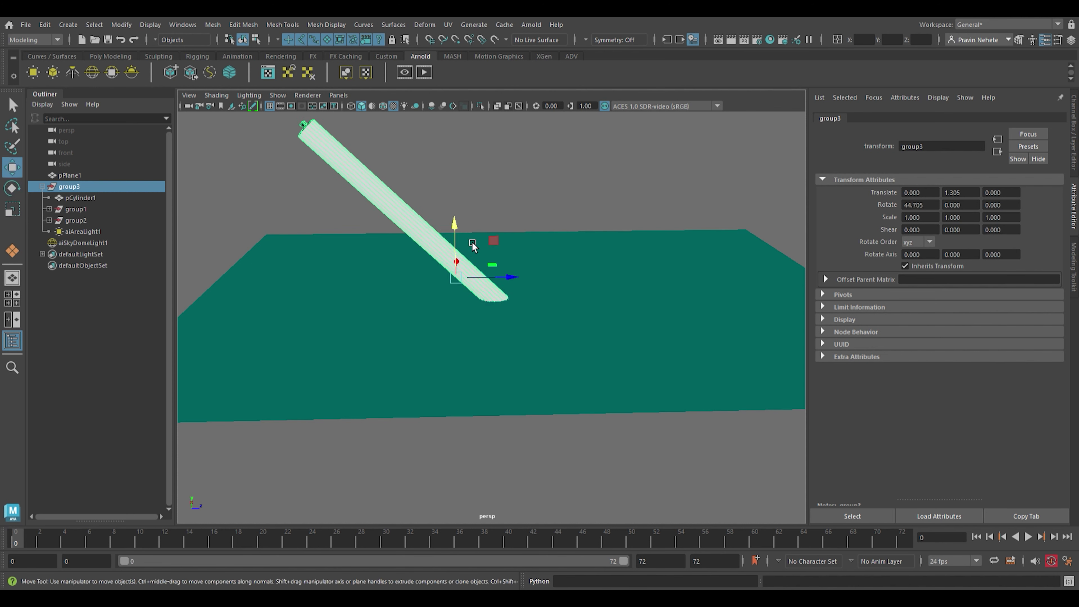
{"action": "left_click_drag", "start_coordinate": [467, 241], "coordinate": [458, 119]}
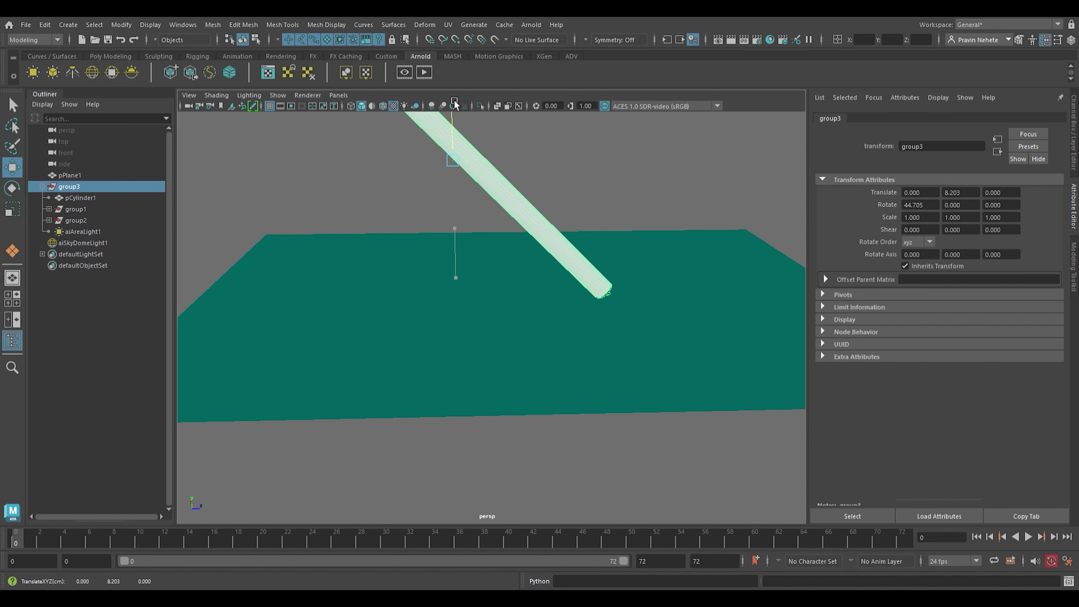
{"action": "key", "text": "f"}
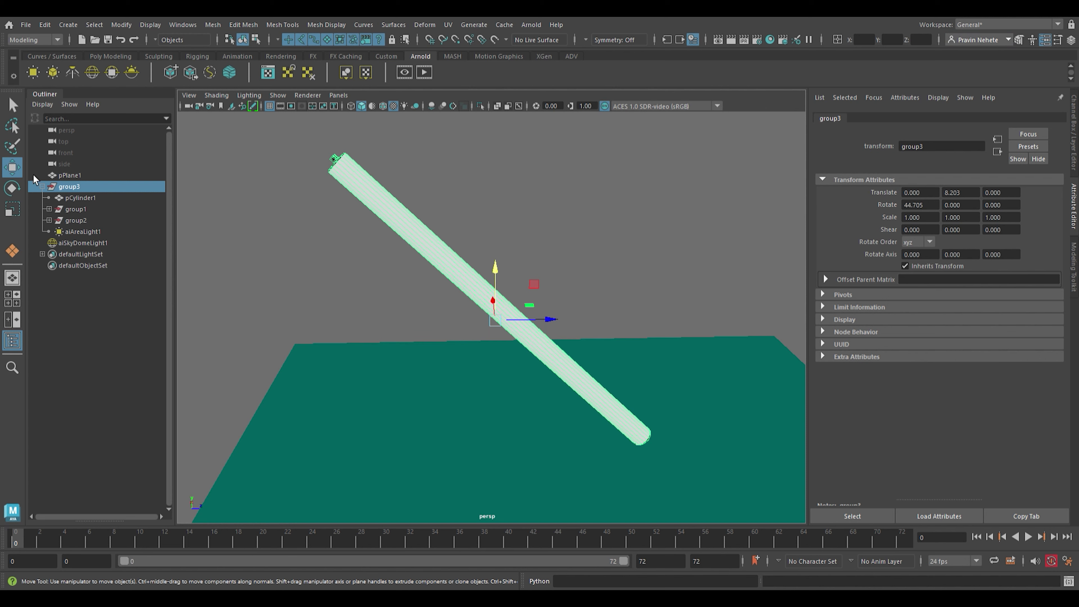
Set aiAreaLight1's Camera and Transmission visibility to 1
{"action": "left_click", "coordinate": [81, 232]}
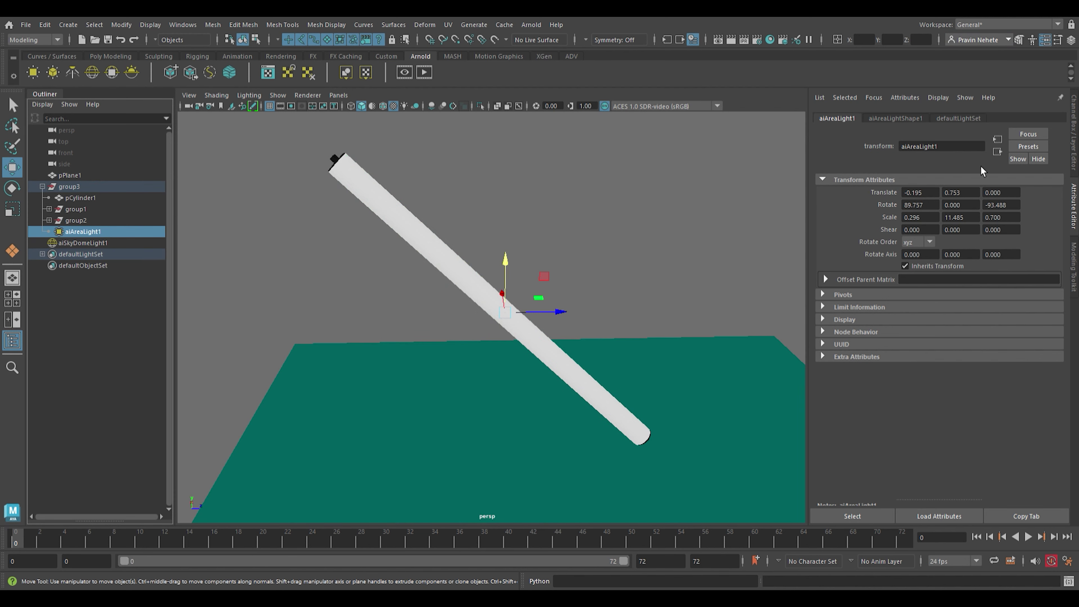
{"action": "left_click", "coordinate": [915, 122]}
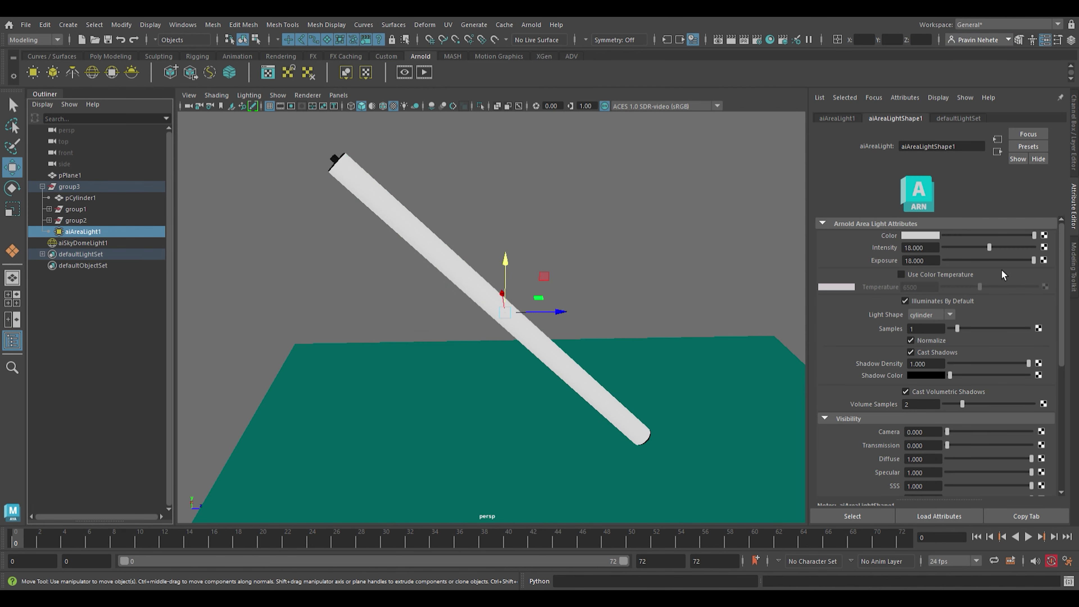
{"action": "scroll", "coordinate": [950, 380], "scroll_direction": "down", "scroll_amount": 2}
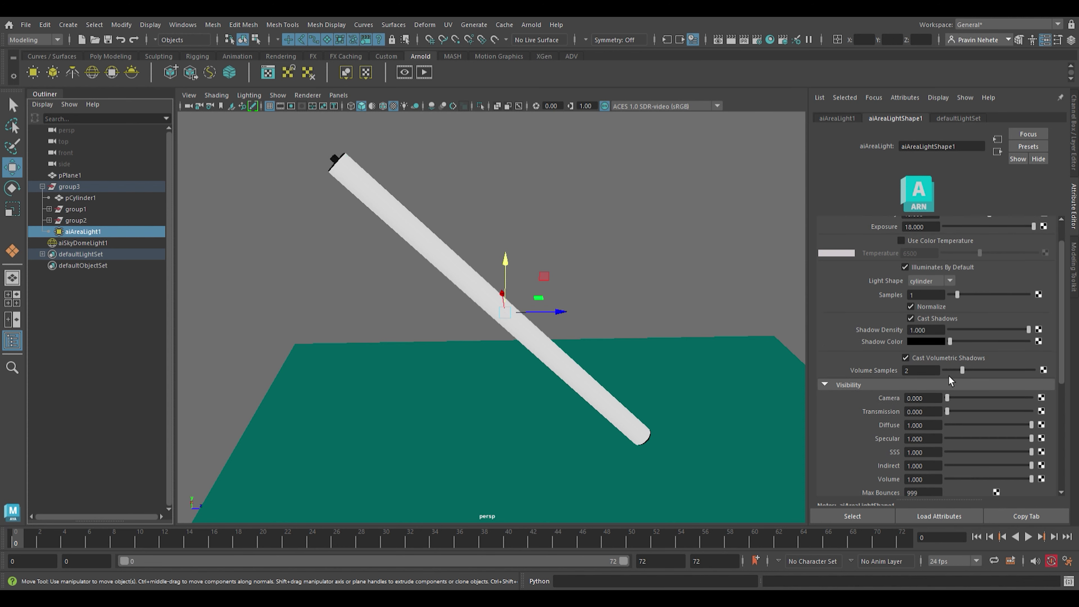
{"action": "scroll", "coordinate": [948, 376], "scroll_direction": "up", "scroll_amount": 2}
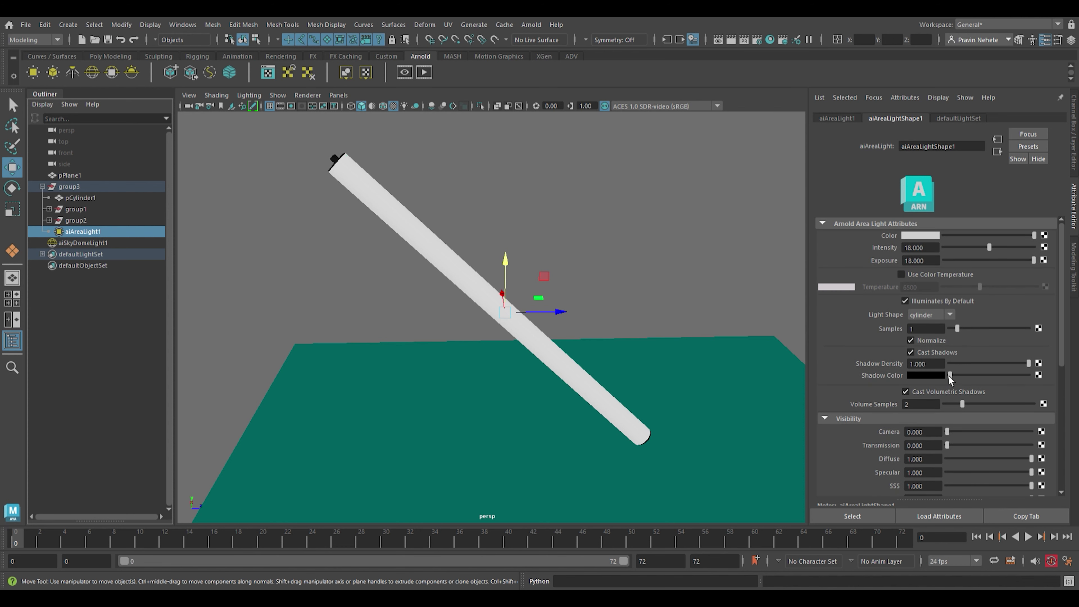
{"action": "left_click_drag", "start_coordinate": [955, 433], "coordinate": [1031, 432]}
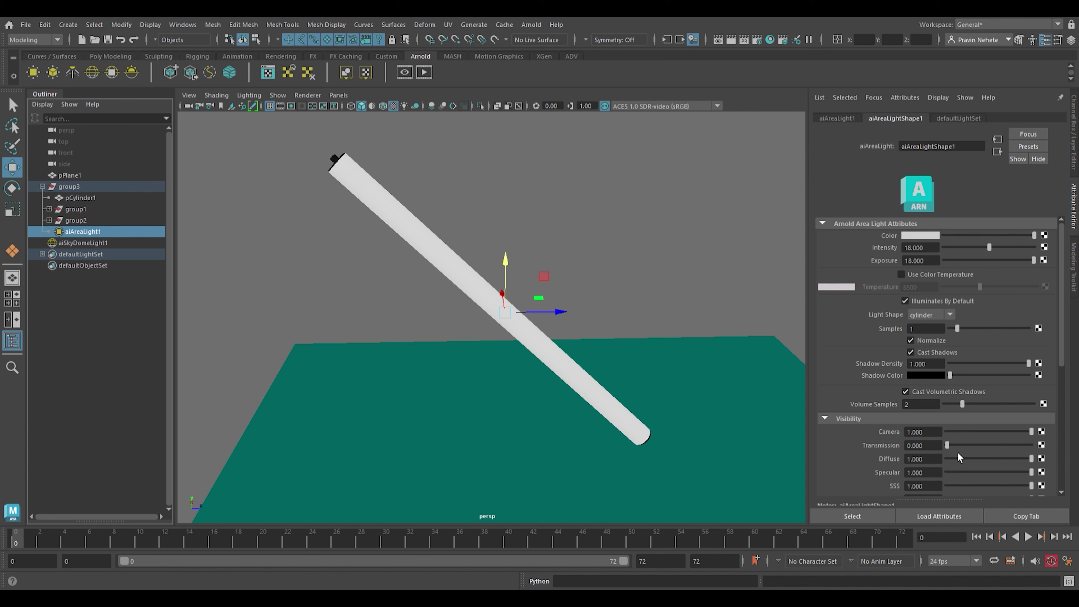
{"action": "left_click_drag", "start_coordinate": [947, 445], "coordinate": [1032, 445]}
Double the area light intensity to 36 and enable colour temperature at 15000
{"action": "left_click_drag", "start_coordinate": [995, 247], "coordinate": [1034, 247]}
{"action": "scroll", "coordinate": [909, 297], "scroll_direction": "down", "scroll_amount": 1}
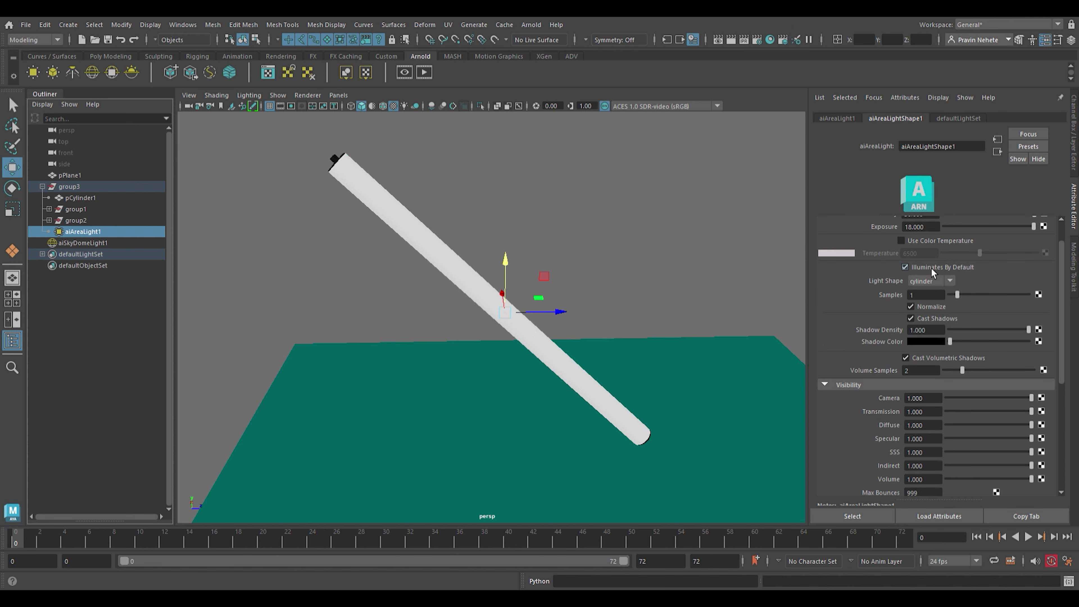
{"action": "left_click", "coordinate": [958, 241]}
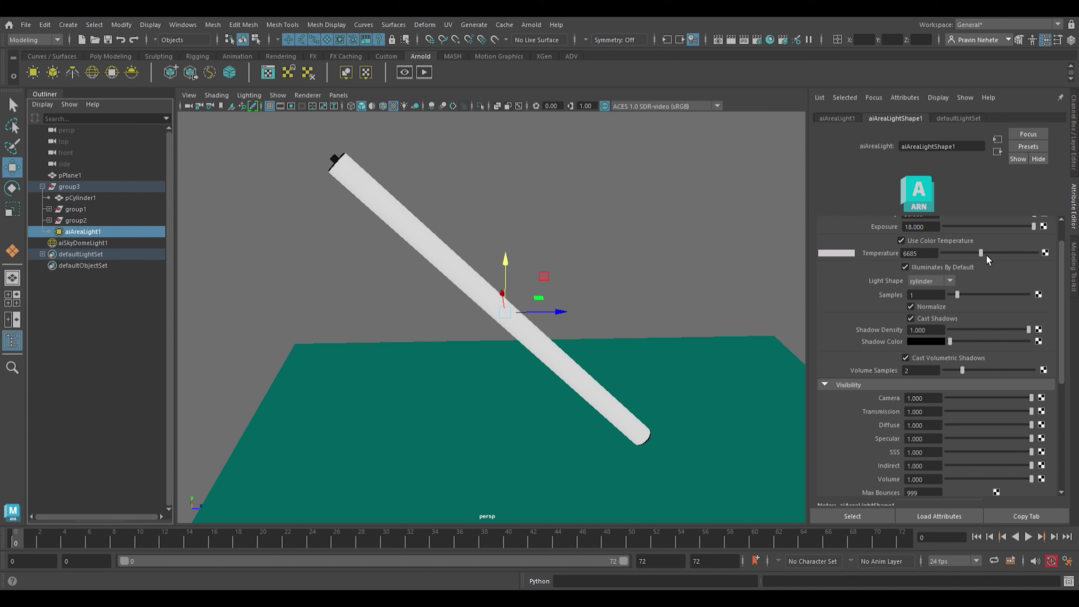
{"action": "left_click_drag", "start_coordinate": [986, 255], "coordinate": [1058, 255]}
{"action": "scroll", "coordinate": [889, 424], "scroll_direction": "down", "scroll_amount": 4}
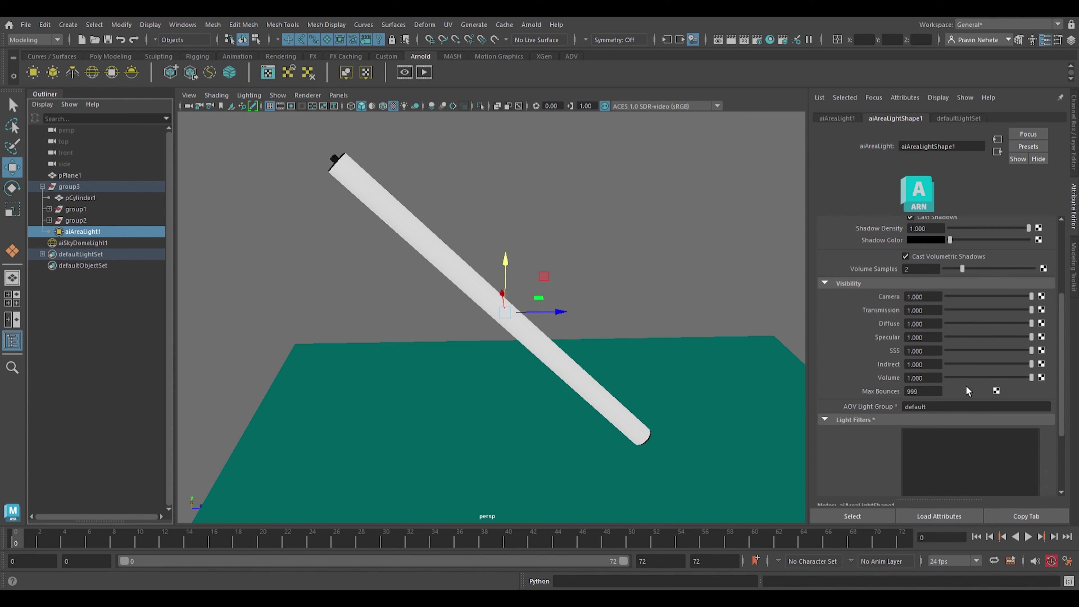
{"action": "scroll", "coordinate": [966, 386], "scroll_direction": "down", "scroll_amount": 4}
Set the light's Outliner Color to white and its samples to 10
{"action": "left_click", "coordinate": [879, 467]}
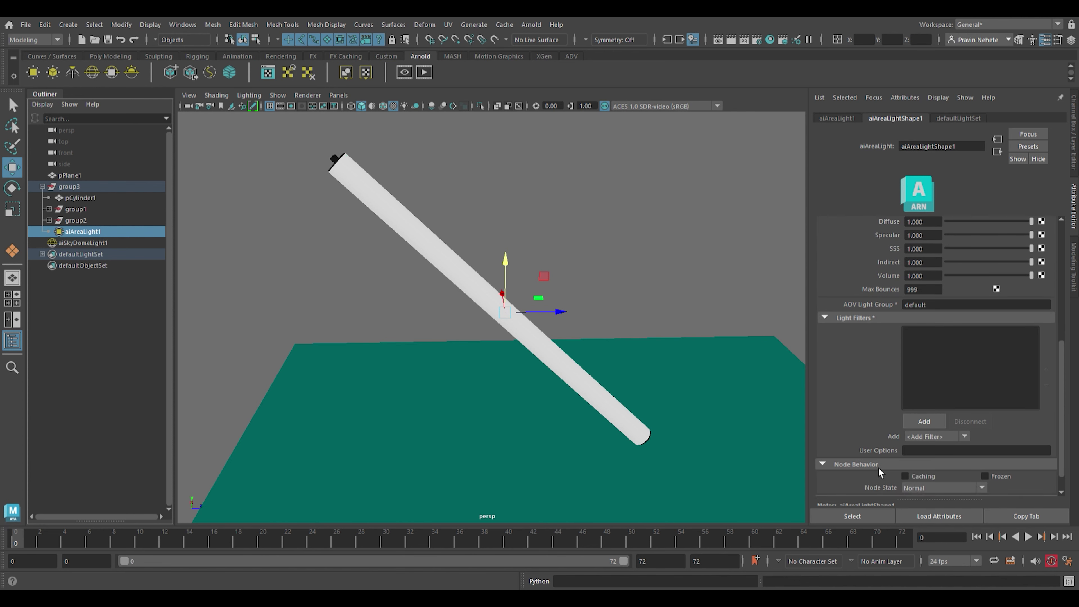
{"action": "scroll", "coordinate": [878, 467], "scroll_direction": "down", "scroll_amount": 1}
{"action": "scroll", "coordinate": [871, 484], "scroll_direction": "down", "scroll_amount": 6}
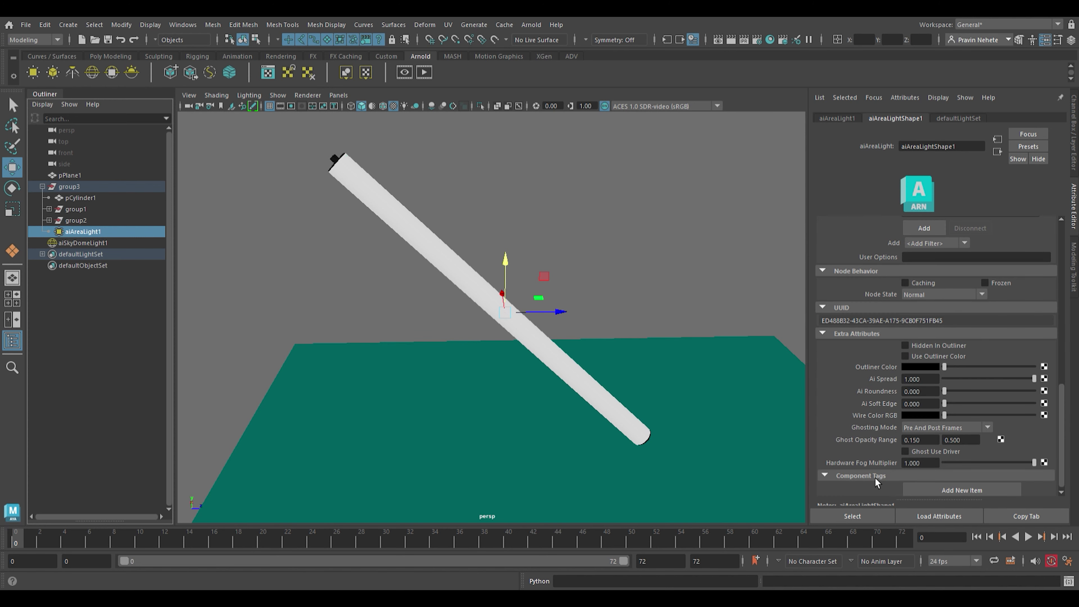
{"action": "left_click_drag", "start_coordinate": [952, 367], "coordinate": [1054, 366]}
{"action": "scroll", "coordinate": [936, 324], "scroll_direction": "up", "scroll_amount": 3}
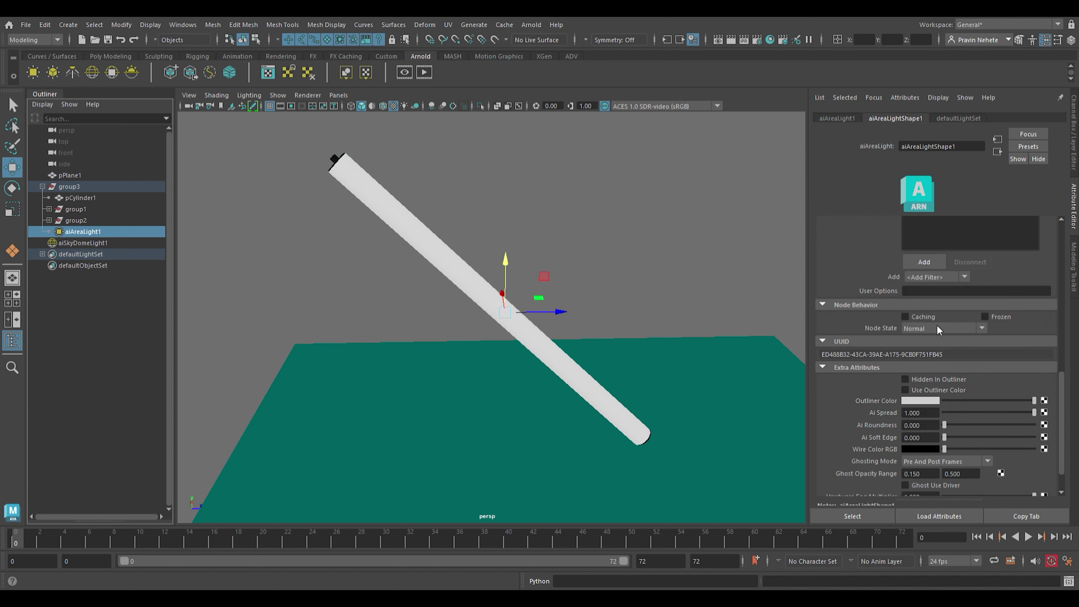
{"action": "scroll", "coordinate": [943, 329], "scroll_direction": "up", "scroll_amount": 5}
{"action": "scroll", "coordinate": [943, 329], "scroll_direction": "up", "scroll_amount": 5}
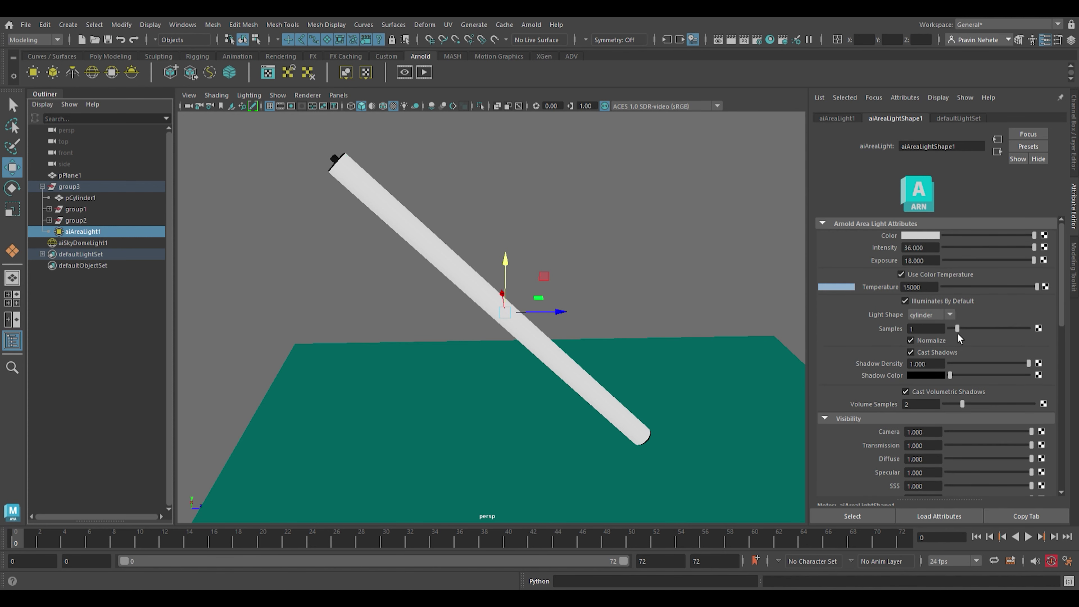
{"action": "left_click_drag", "start_coordinate": [963, 330], "coordinate": [1030, 330]}
Set the colour temperature to 6500 and undo the intensity back to 18
{"action": "key", "text": "Return"}
{"action": "left_click_drag", "start_coordinate": [941, 287], "coordinate": [964, 301]}
{"action": "type", "text": "6500"}
{"action": "key", "text": "Return"}
{"action": "left_click", "coordinate": [902, 274]}
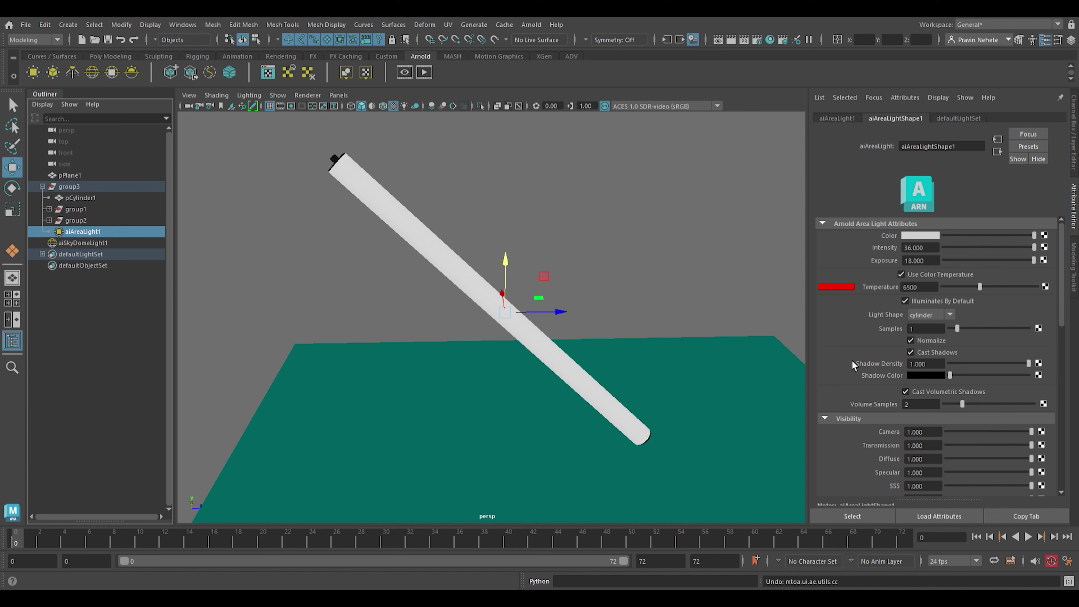
{"action": "key", "text": "ctrl+z"}
{"action": "key", "text": "ctrl+z"}
Lay group3 nearly flat at 0.767° X and Y 0.278, then select the skydome
{"action": "left_click", "coordinate": [93, 189]}
{"action": "key", "text": "e"}
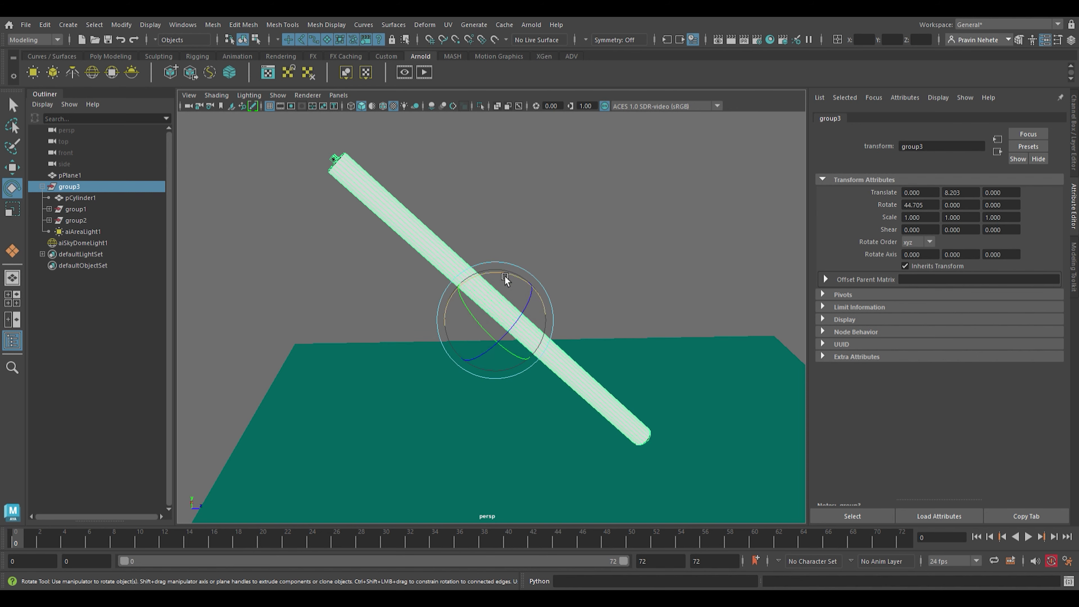
{"action": "mouse_move", "coordinate": [508, 281]}
{"action": "left_mouse_down"}
{"action": "mouse_move", "coordinate": [464, 297]}
{"action": "mouse_move", "coordinate": [506, 280]}
{"action": "mouse_move", "coordinate": [508, 410]}
{"action": "left_mouse_up"}
{"action": "key", "text": "w"}
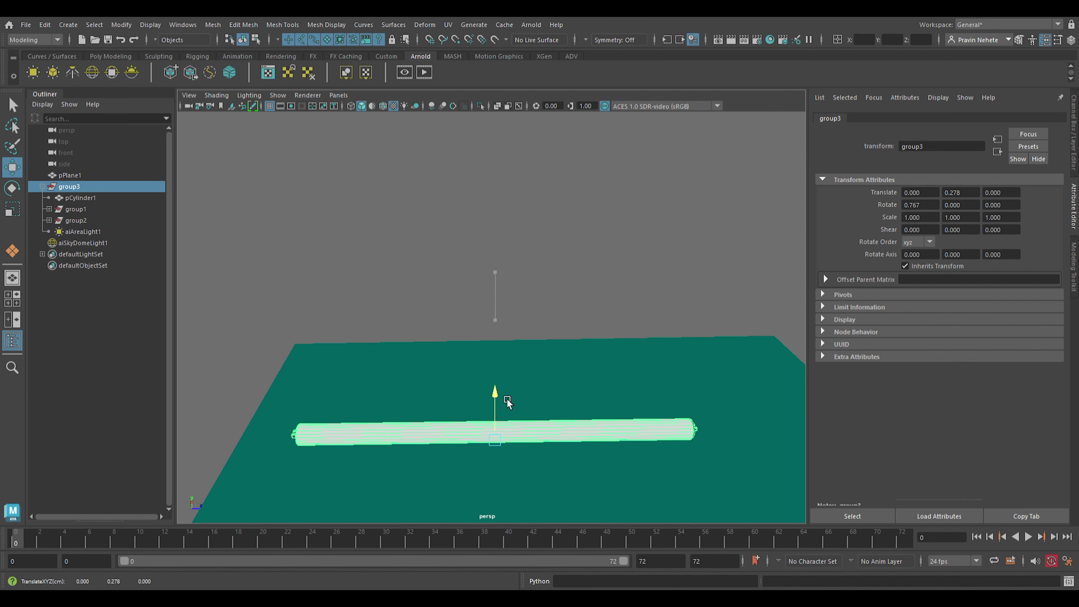
{"action": "left_click", "coordinate": [640, 291]}
{"action": "mouse_move", "coordinate": [595, 374]}
{"action": "left_mouse_down", "text": "alt"}
{"action": "mouse_move", "coordinate": [595, 359]}
{"action": "mouse_move", "coordinate": [623, 361]}
{"action": "mouse_move", "coordinate": [619, 446]}
{"action": "mouse_move", "coordinate": [667, 451]}
{"action": "mouse_move", "coordinate": [667, 405]}
{"action": "left_mouse_up", "text": "alt"}
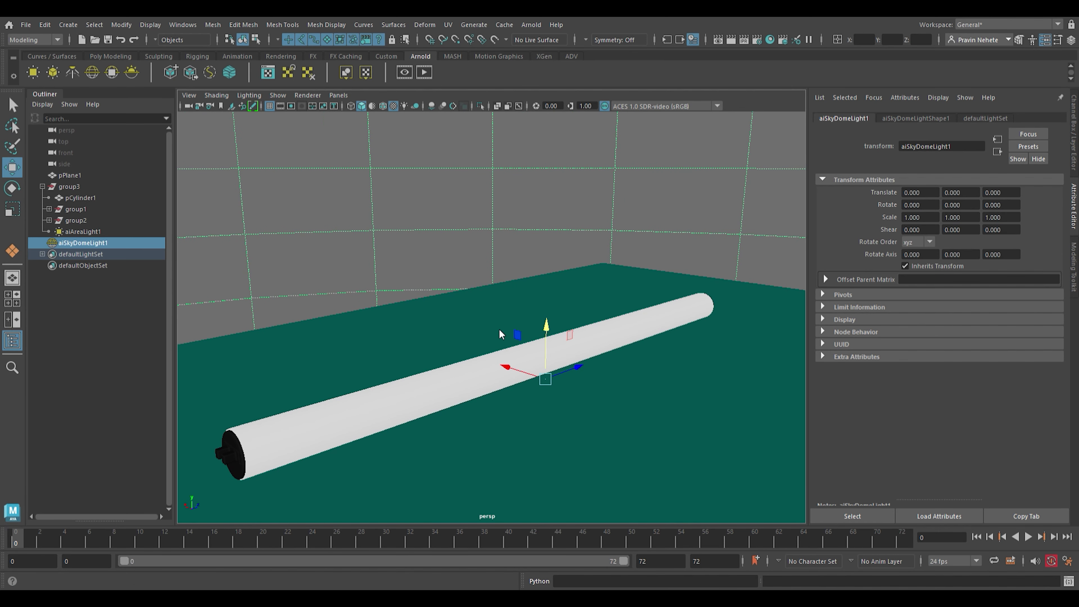